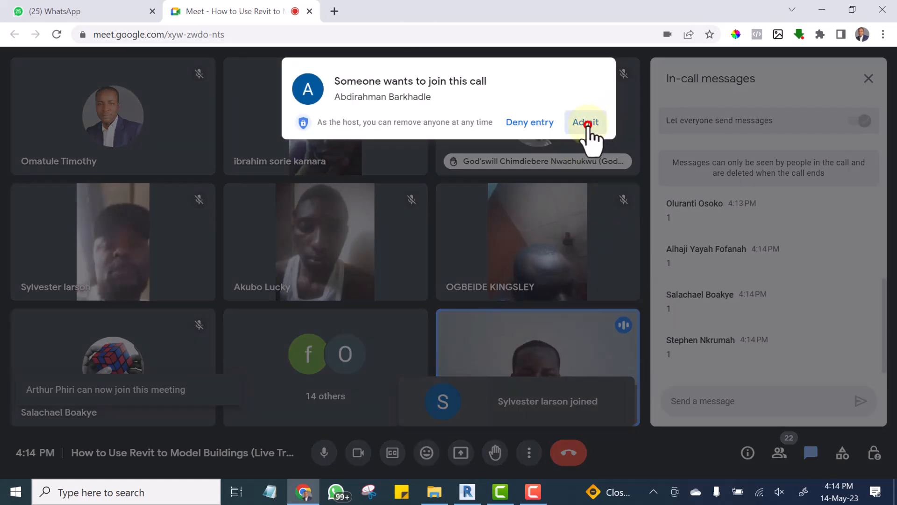
Admit each participant waiting to join the Google Meet training call.
{"action": "left_click", "coordinate": [587, 123]}
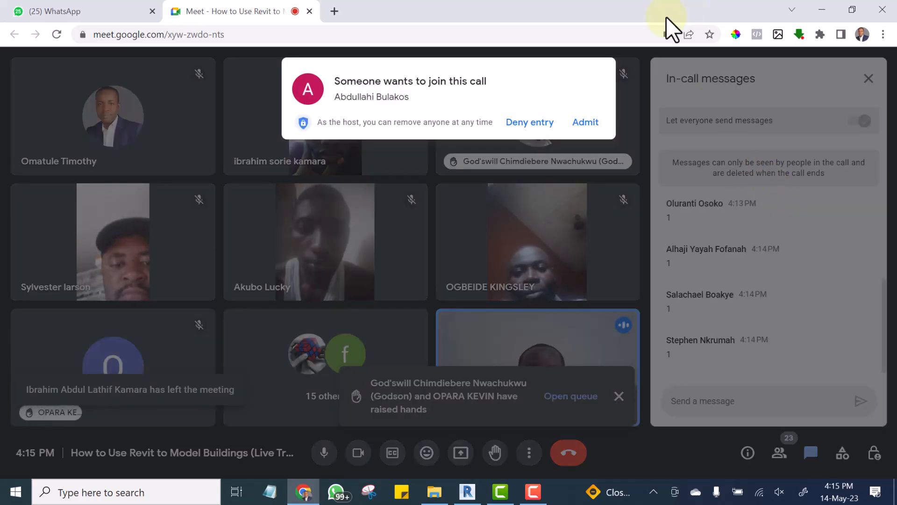
{"action": "left_click", "coordinate": [586, 122]}
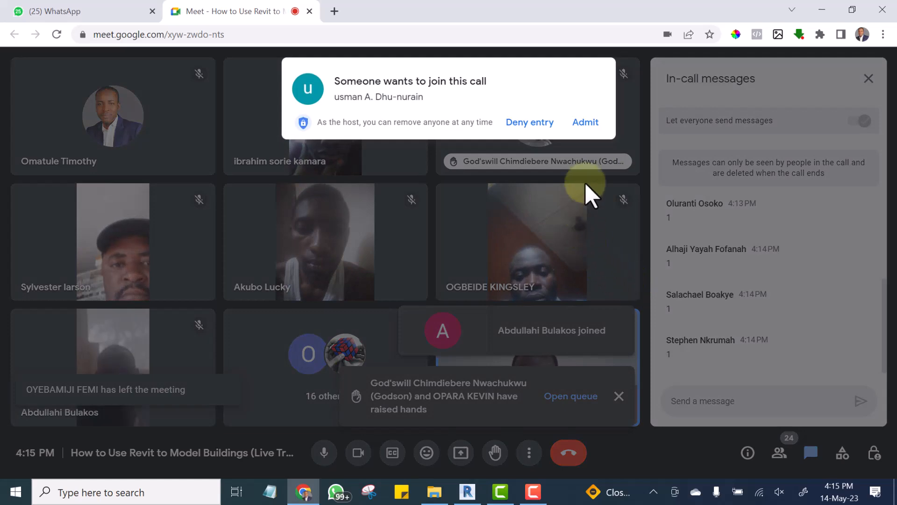
{"action": "left_click", "coordinate": [589, 123]}
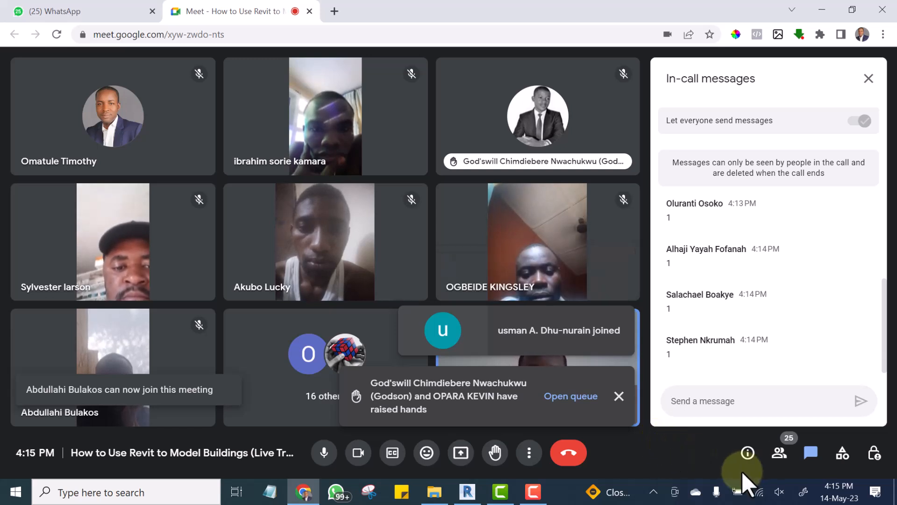
{"action": "left_click", "coordinate": [663, 400]}
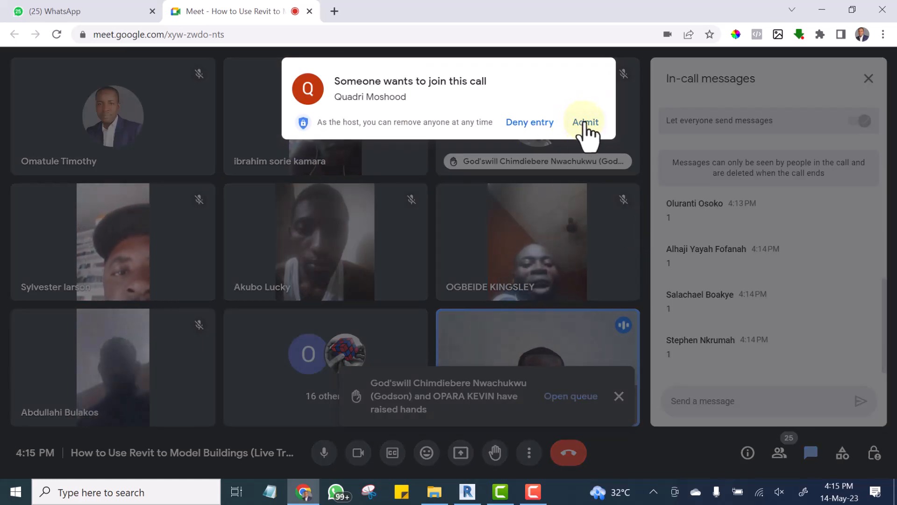
{"action": "left_click", "coordinate": [585, 122]}
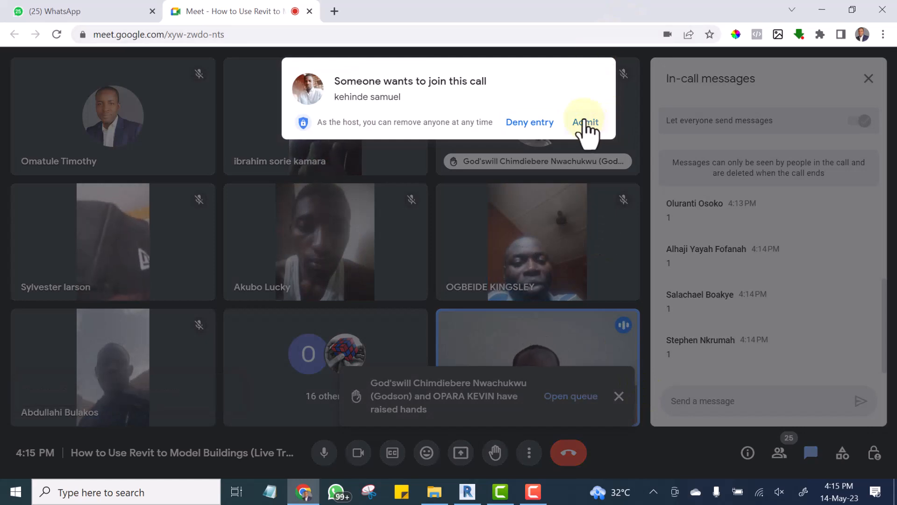
{"action": "left_click", "coordinate": [584, 119]}
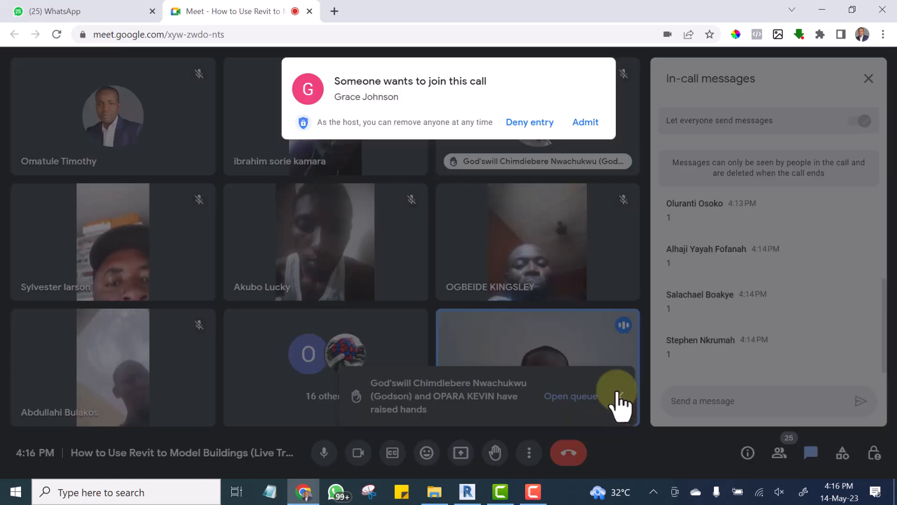
{"action": "left_click", "coordinate": [581, 122]}
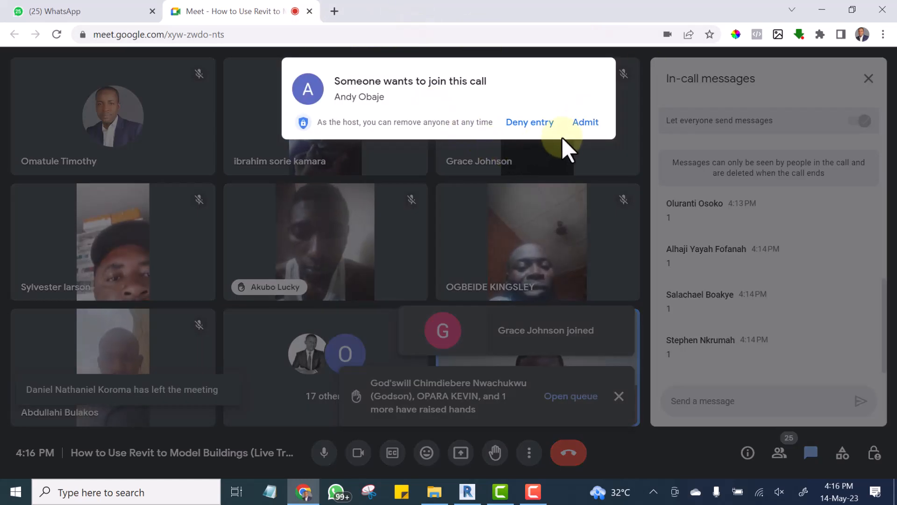
{"action": "left_click", "coordinate": [584, 123]}
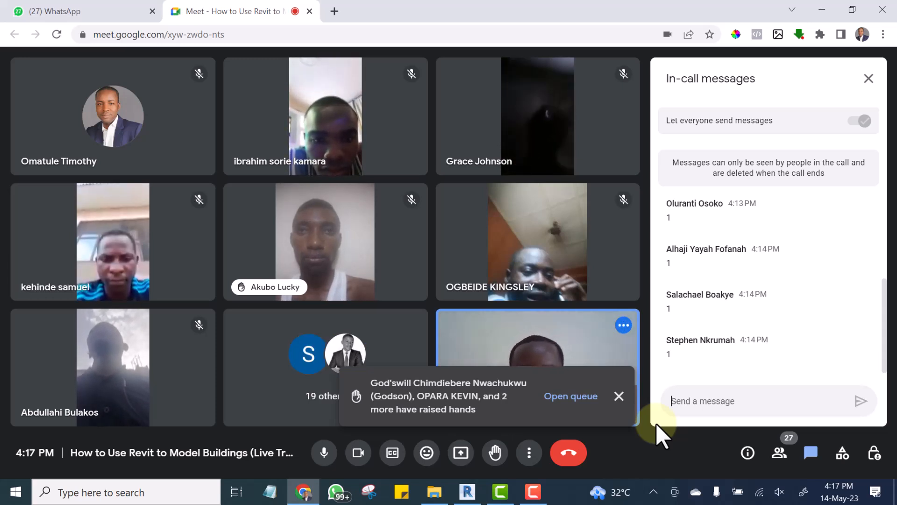
Start presenting the entire screen to the meeting participants.
{"action": "left_click", "coordinate": [462, 453]}
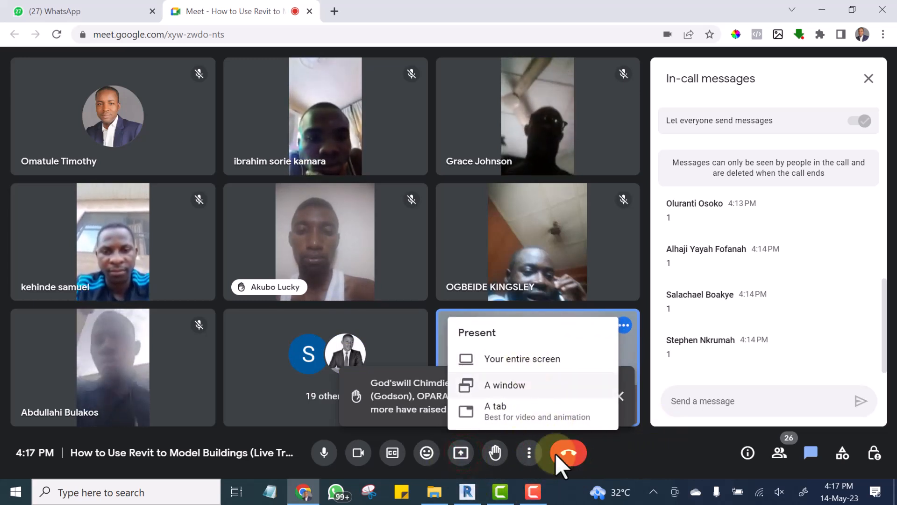
{"action": "left_click", "coordinate": [523, 369]}
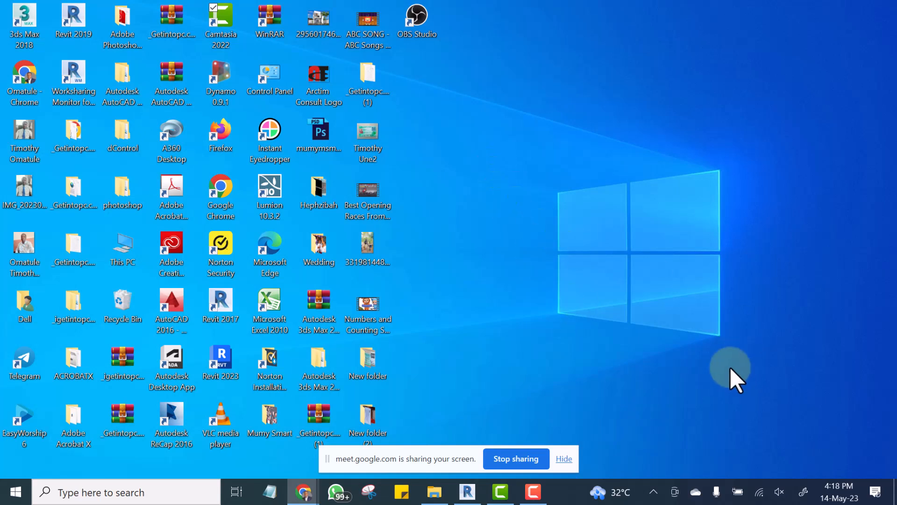
Open NVIDIA Control Panel from the desktop and bring up its System Information window in full view.
{"action": "right_click", "coordinate": [556, 99]}
{"action": "left_click", "coordinate": [782, 100]}
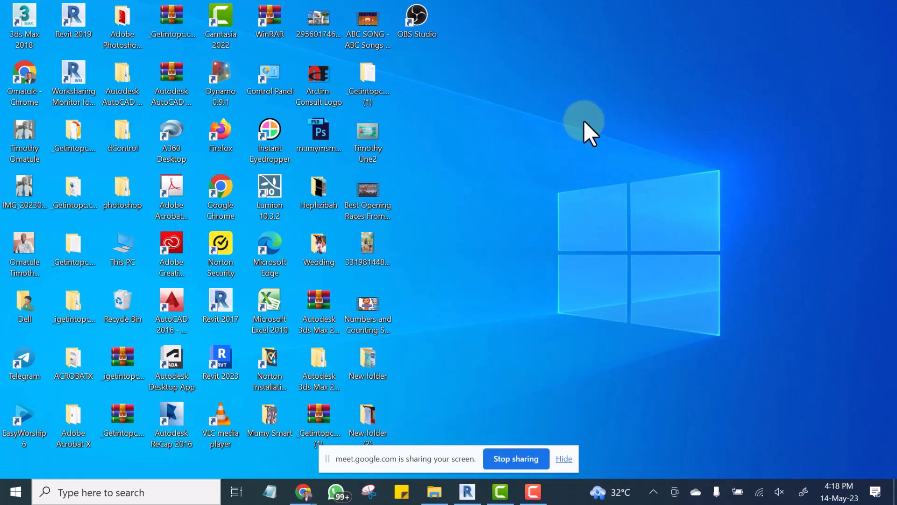
{"action": "right_click", "coordinate": [588, 101]}
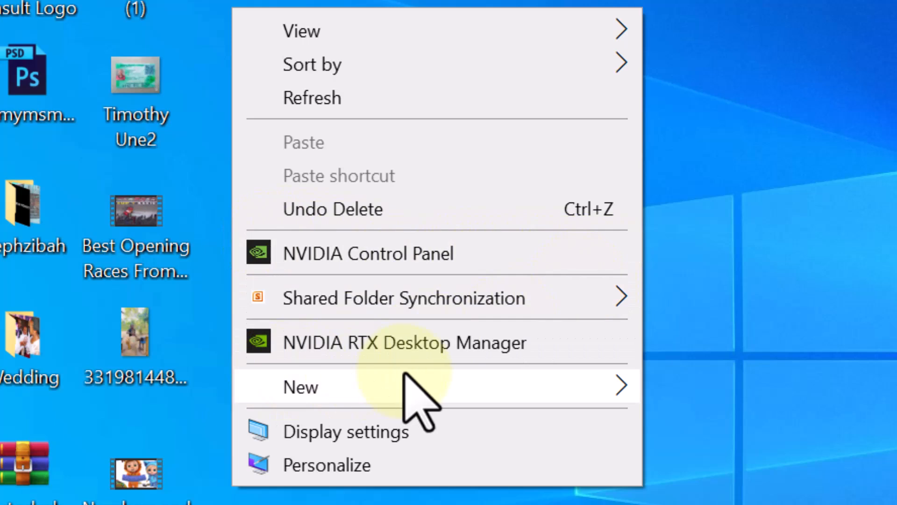
{"action": "mouse_move", "coordinate": [404, 374]}
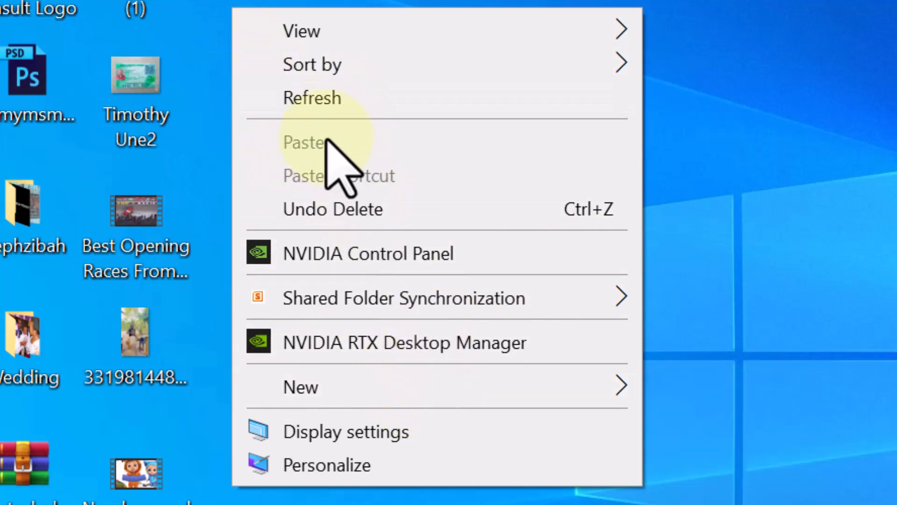
{"action": "left_click", "coordinate": [322, 254]}
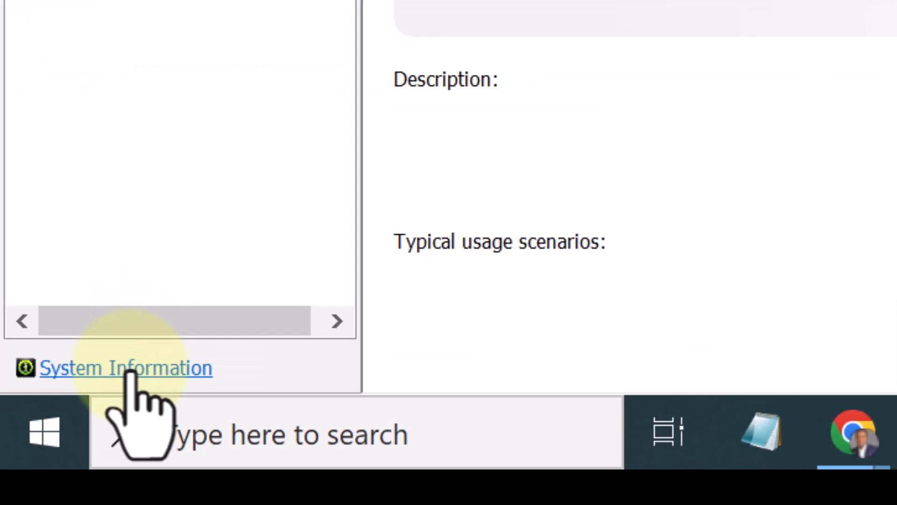
{"action": "left_click", "coordinate": [127, 367]}
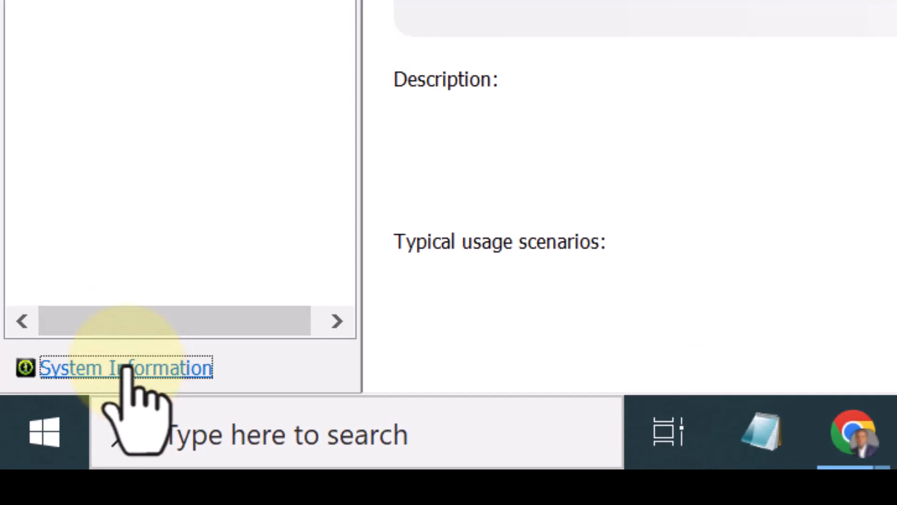
{"action": "left_click", "coordinate": [146, 367]}
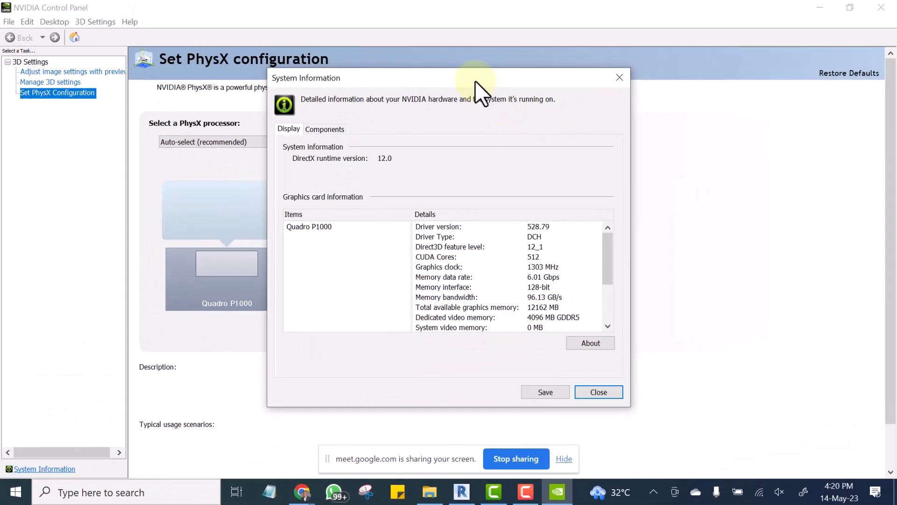
{"action": "left_click_drag", "start_coordinate": [475, 81], "coordinate": [434, 76]}
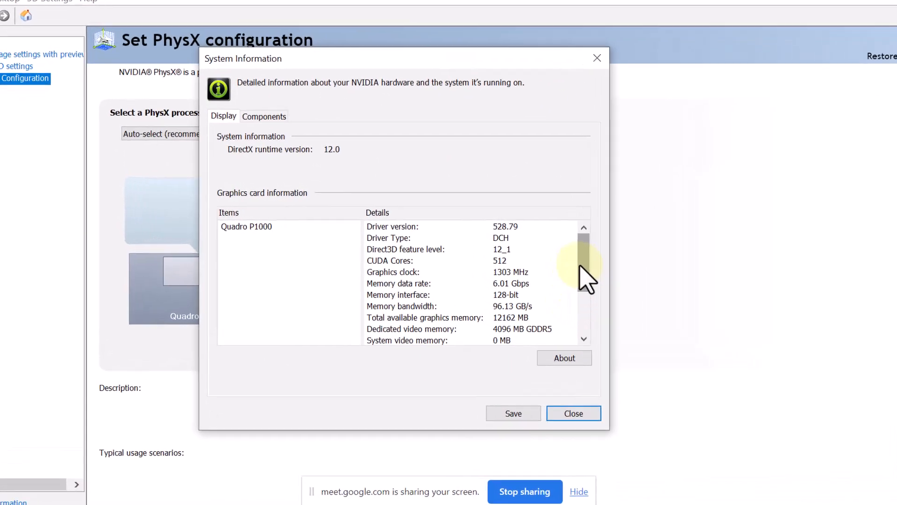
Examine the graphics card details in System Information, including driver version, clock speed and dedicated video memory.
{"action": "left_click_drag", "start_coordinate": [569, 250], "coordinate": [573, 269]}
{"action": "left_click_drag", "start_coordinate": [632, 298], "coordinate": [632, 301]}
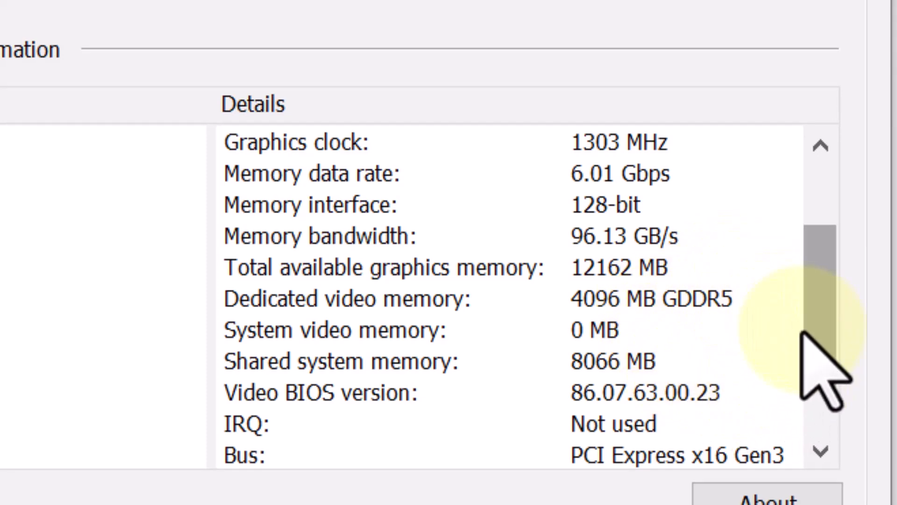
{"action": "left_click_drag", "start_coordinate": [815, 292], "coordinate": [825, 210]}
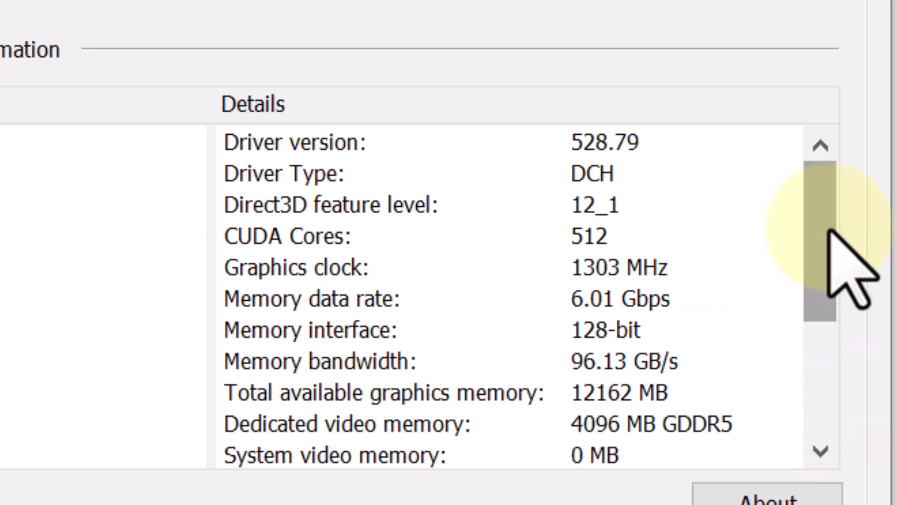
{"action": "left_click_drag", "start_coordinate": [829, 230], "coordinate": [828, 399]}
{"action": "left_click_drag", "start_coordinate": [817, 432], "coordinate": [813, 504]}
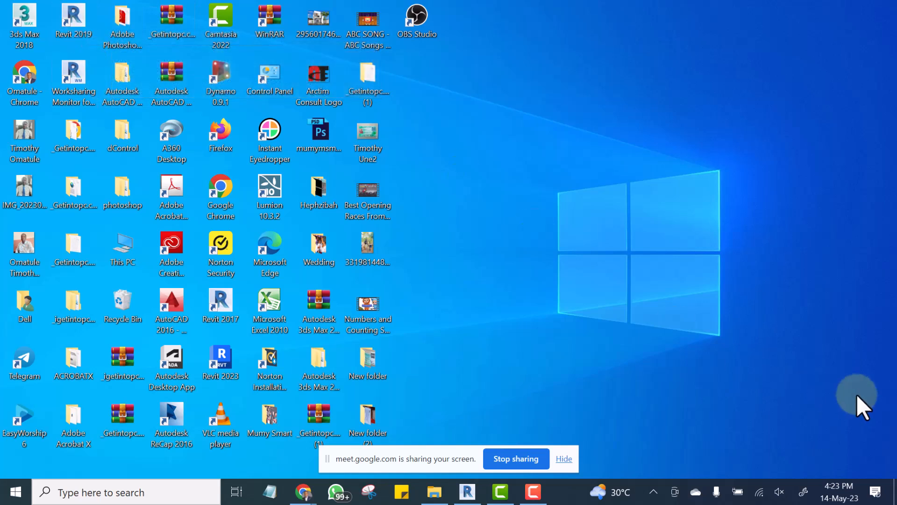
Launch Revit 2019 from its desktop shortcut.
{"action": "left_click", "coordinate": [97, 12]}
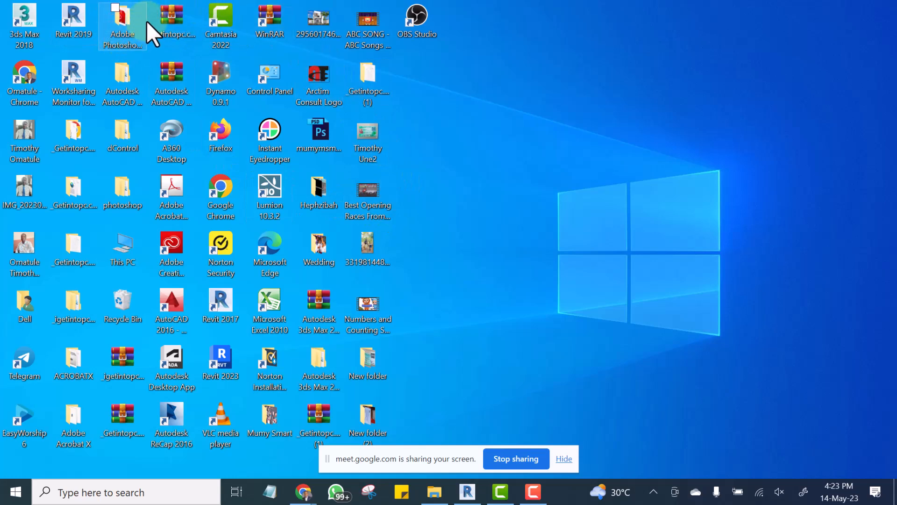
{"action": "double_click", "coordinate": [72, 11]}
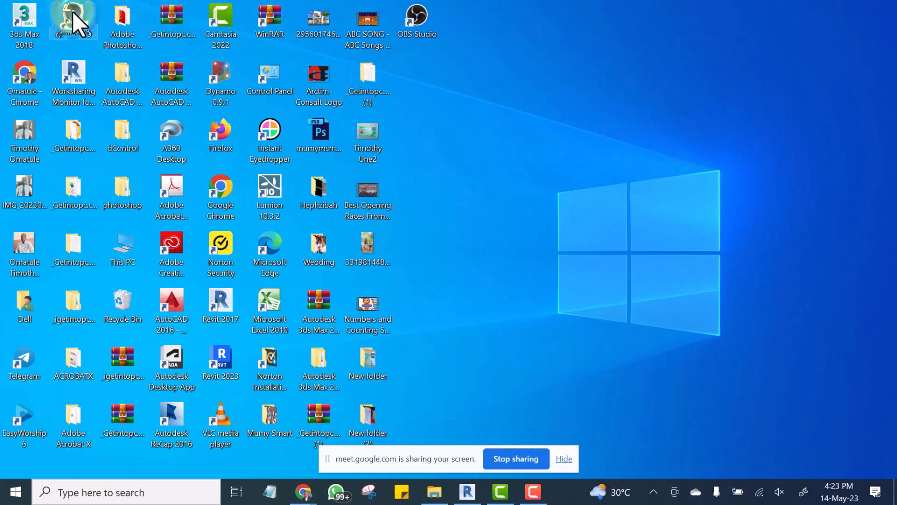
{"action": "right_click", "coordinate": [72, 13]}
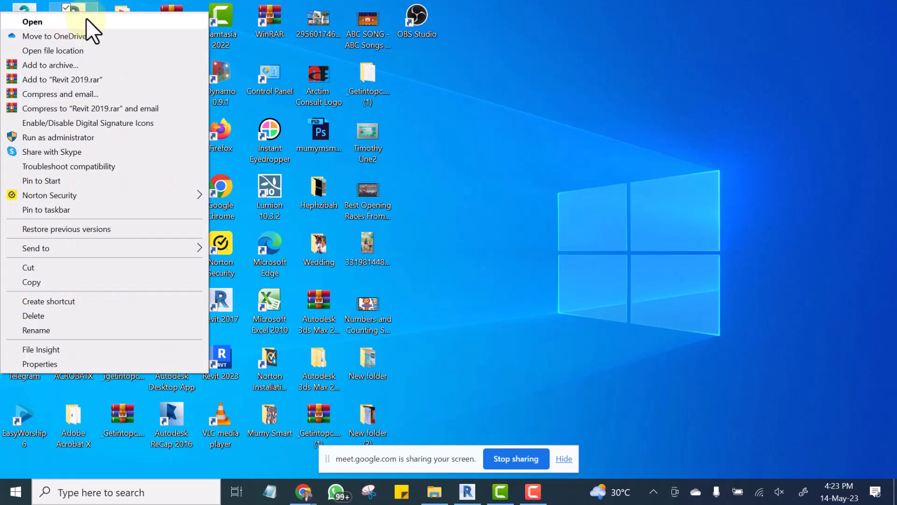
{"action": "left_click", "coordinate": [32, 21]}
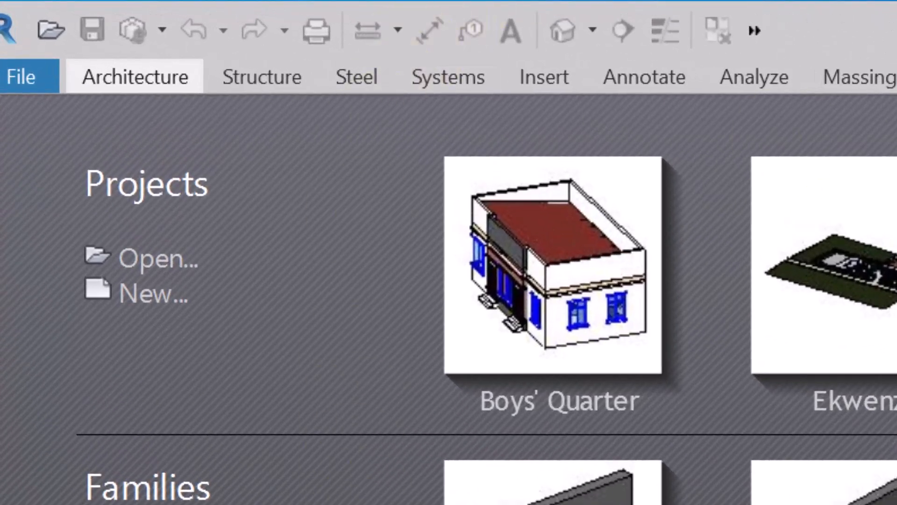
Start a new project and open the file browser for choosing its template.
{"action": "left_click", "coordinate": [142, 294]}
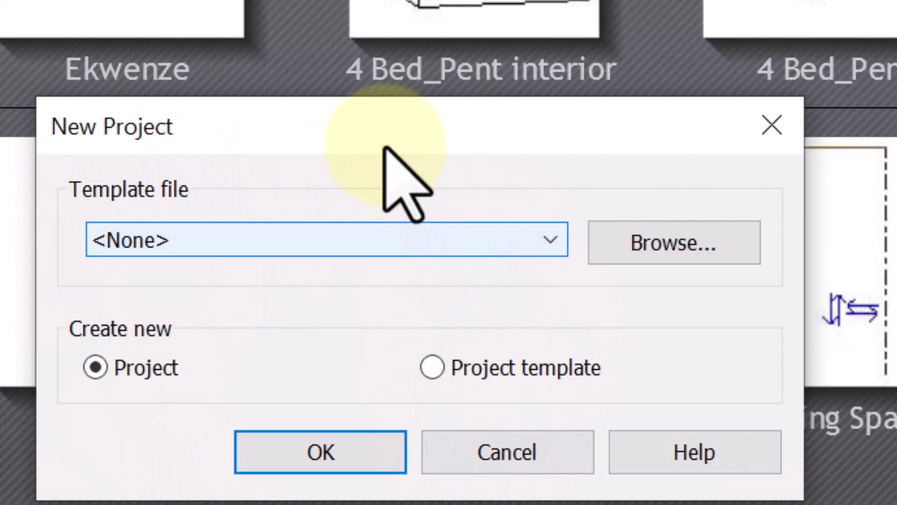
{"action": "left_click_drag", "start_coordinate": [361, 126], "coordinate": [271, 76]}
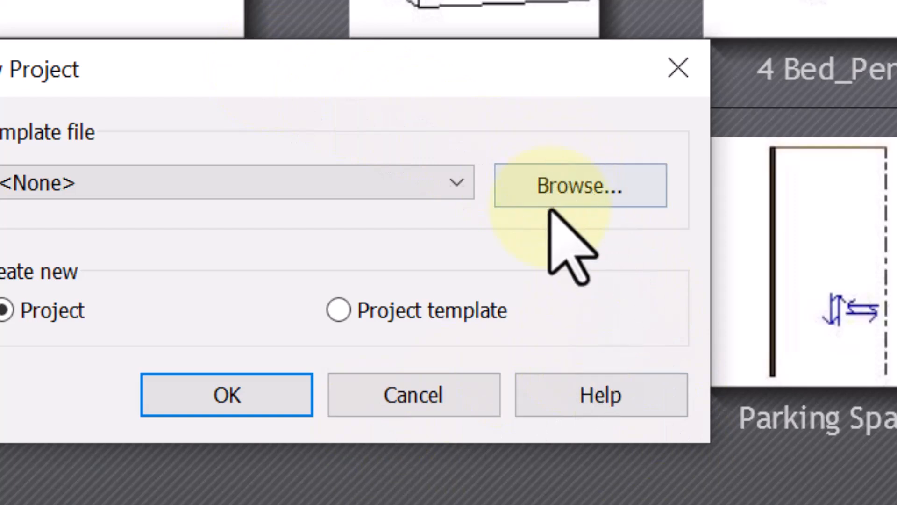
{"action": "left_click", "coordinate": [565, 182]}
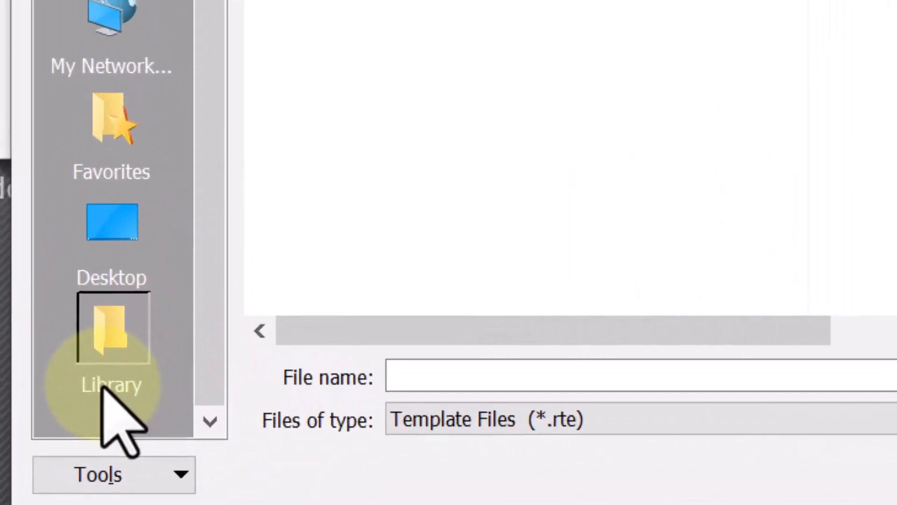
Try to find a project template in the Generic and US Metric library folders, and cancel the new project.
{"action": "left_click", "coordinate": [225, 327]}
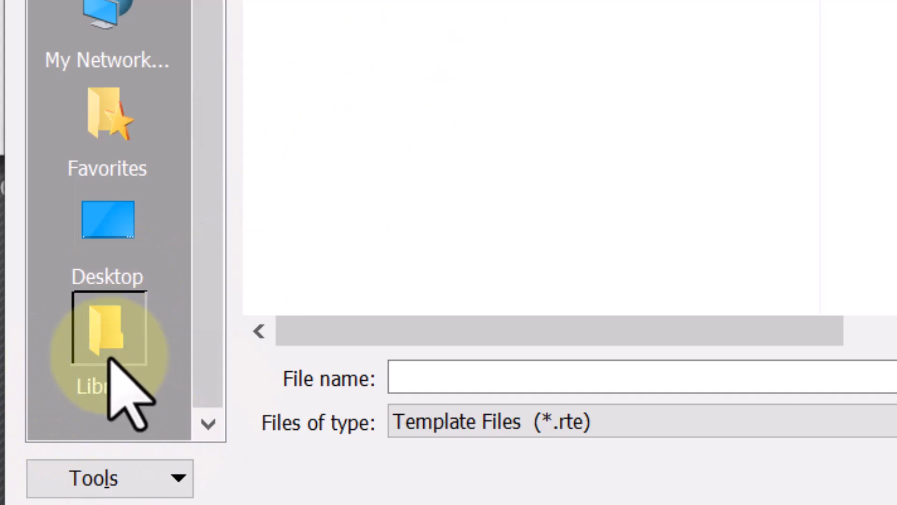
{"action": "left_click", "coordinate": [103, 333]}
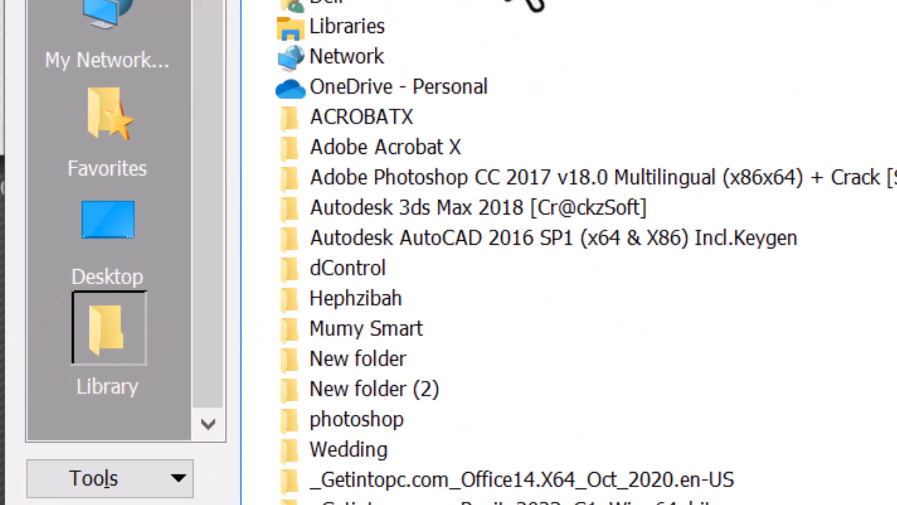
{"action": "left_click", "coordinate": [514, 1]}
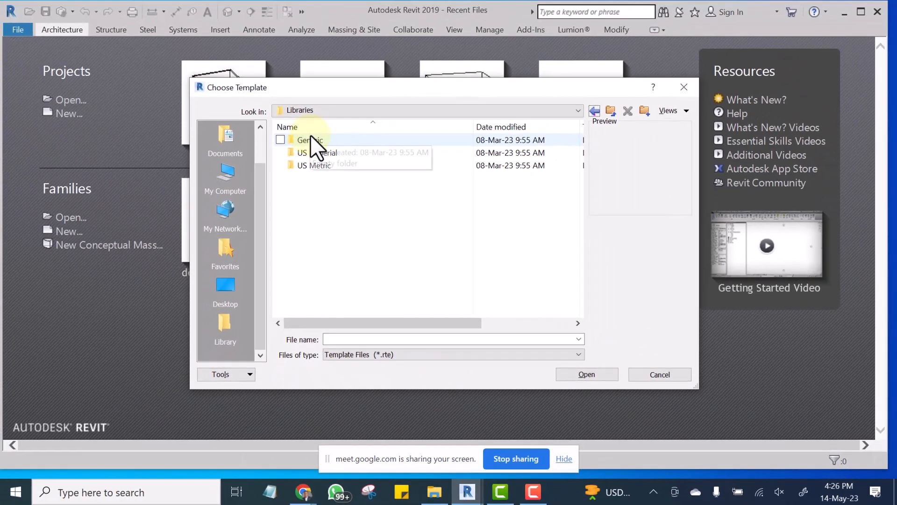
{"action": "double_click", "coordinate": [312, 138]}
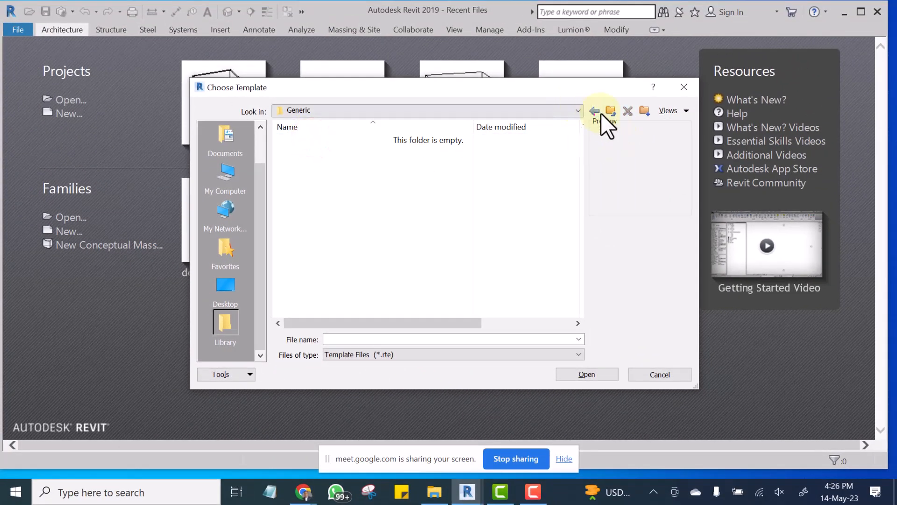
{"action": "left_click", "coordinate": [595, 112]}
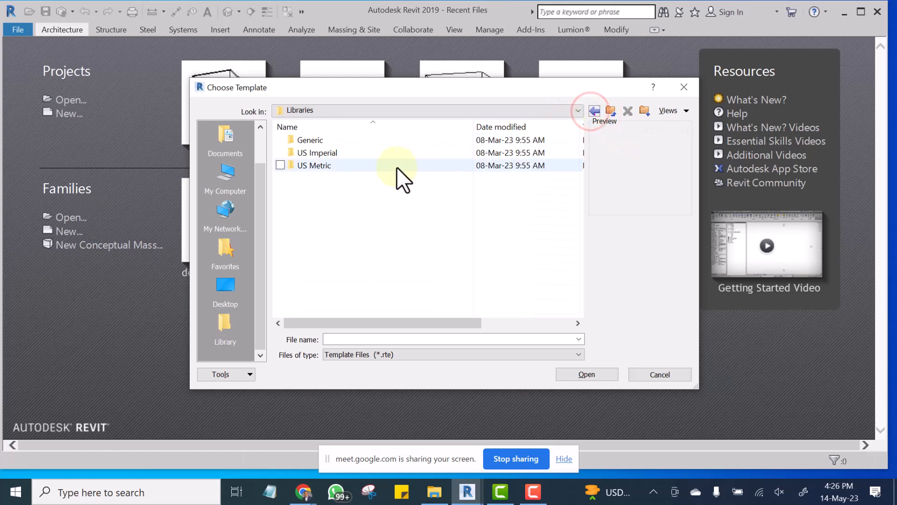
{"action": "left_click", "coordinate": [338, 166]}
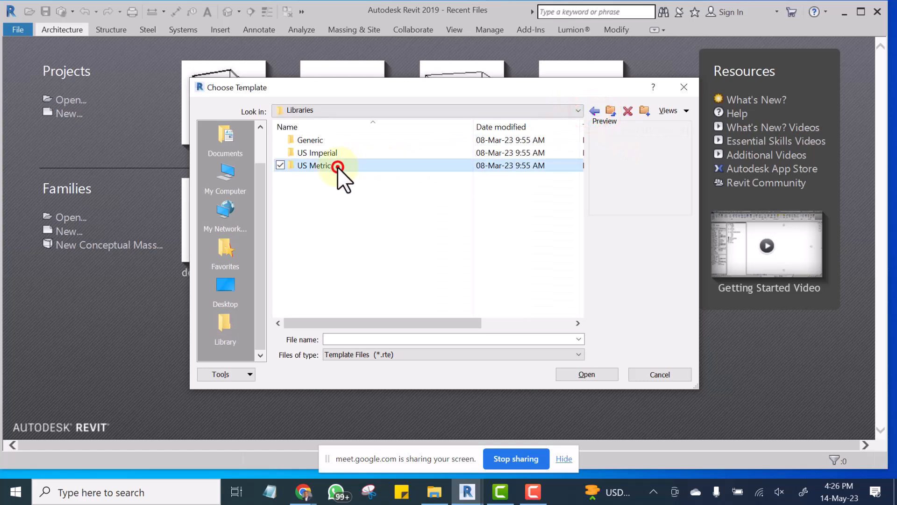
{"action": "left_click", "coordinate": [593, 110]}
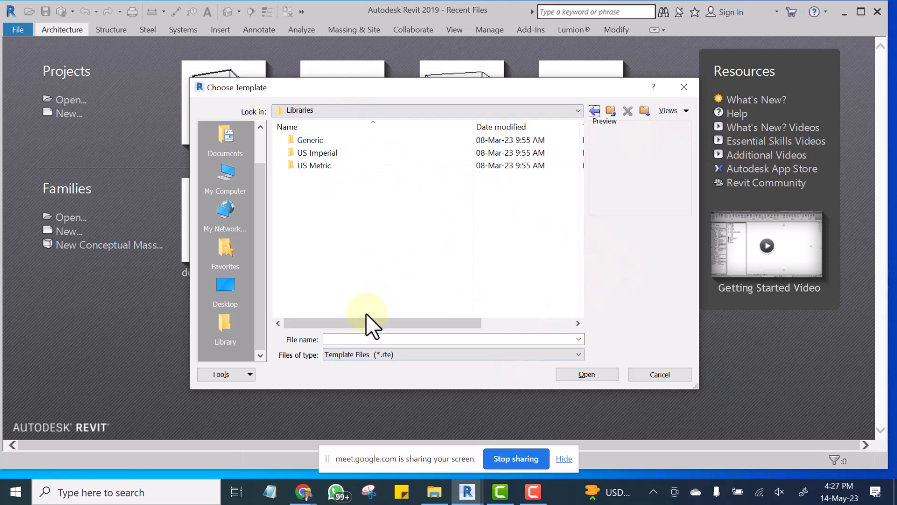
{"action": "left_click_drag", "start_coordinate": [353, 318], "coordinate": [163, 304]}
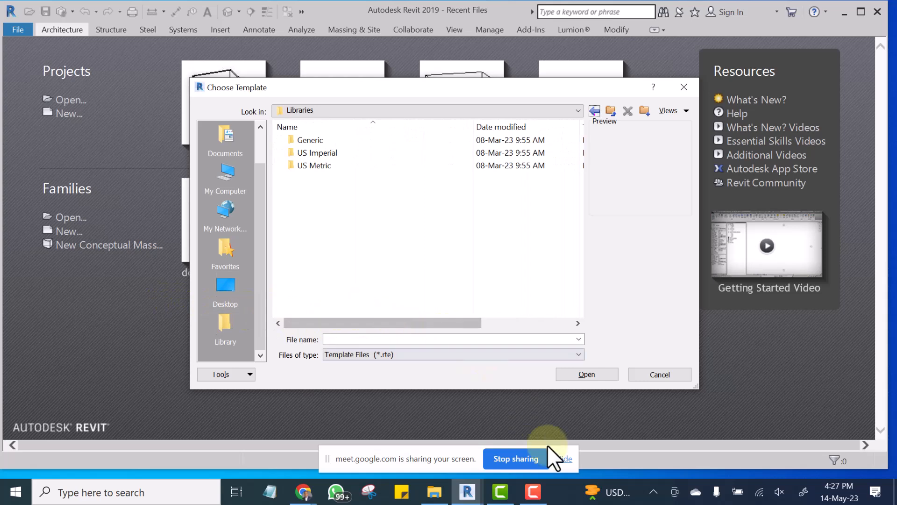
{"action": "left_click", "coordinate": [661, 372]}
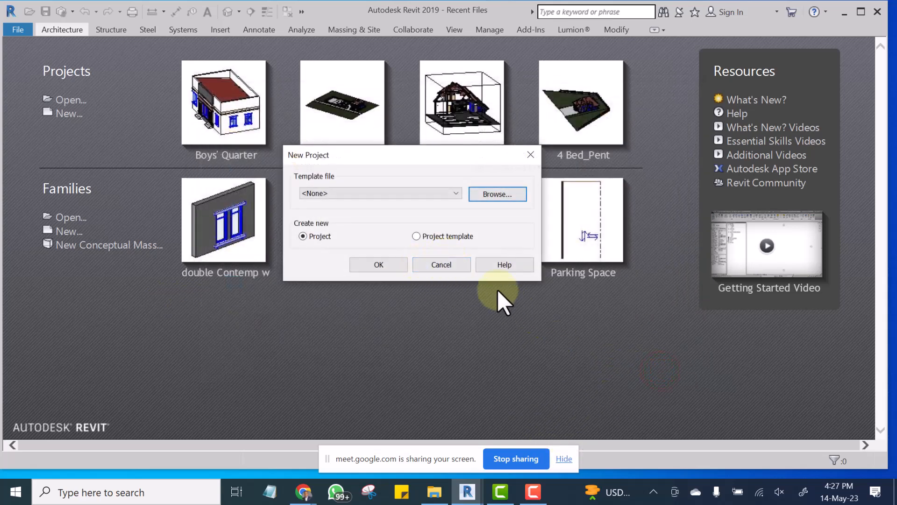
{"action": "left_click", "coordinate": [530, 155]}
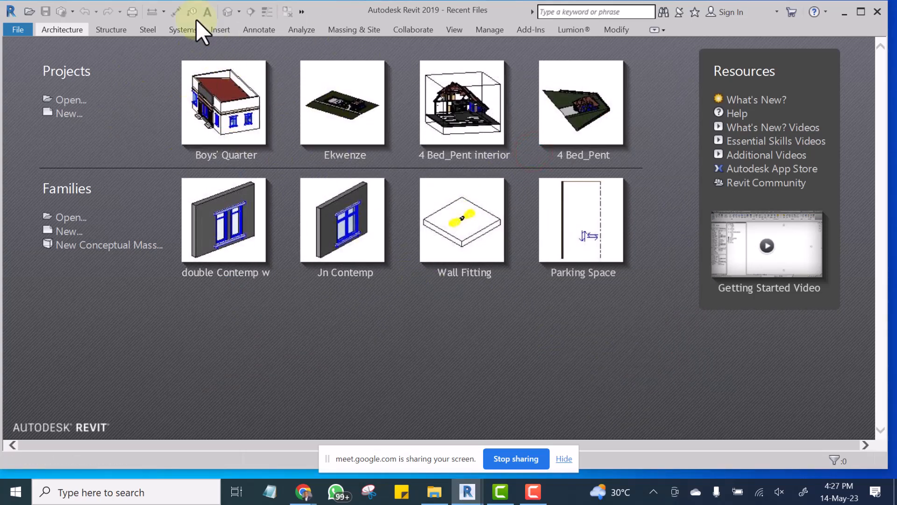
Open the second recent project and look over its list of views and its 3D site model.
{"action": "left_click", "coordinate": [342, 155]}
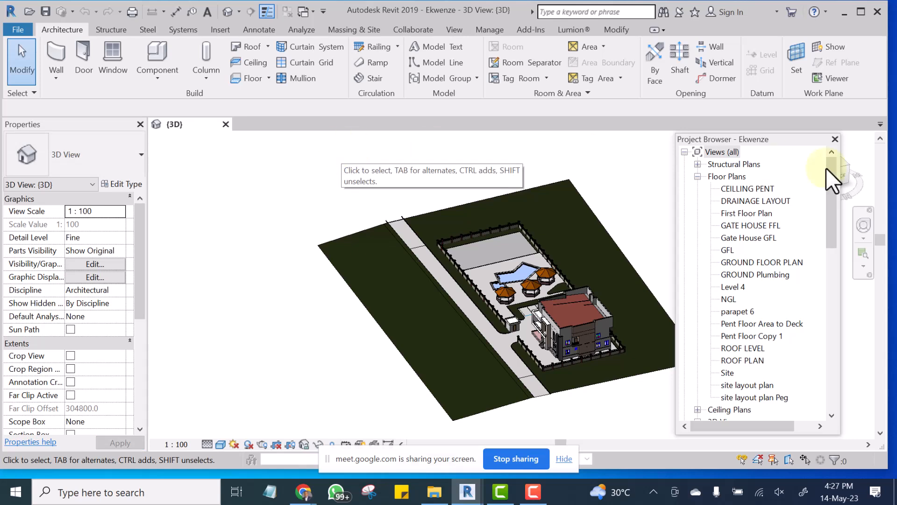
{"action": "scroll", "coordinate": [749, 284], "scroll_direction": "down", "scroll_amount": 2}
{"action": "scroll", "coordinate": [703, 256], "scroll_direction": "down", "scroll_amount": 1}
{"action": "left_click", "coordinate": [337, 171]}
{"action": "middle_click_drag", "start_coordinate": [290, 212], "coordinate": [275, 212]}
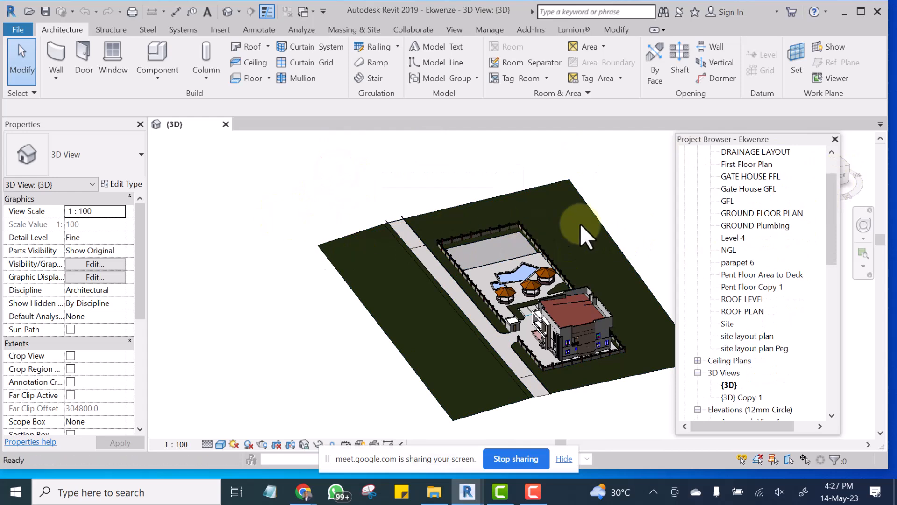
{"action": "scroll", "coordinate": [584, 220], "scroll_direction": "down", "scroll_amount": 2}
{"action": "middle_click_drag", "start_coordinate": [572, 242], "coordinate": [411, 267]}
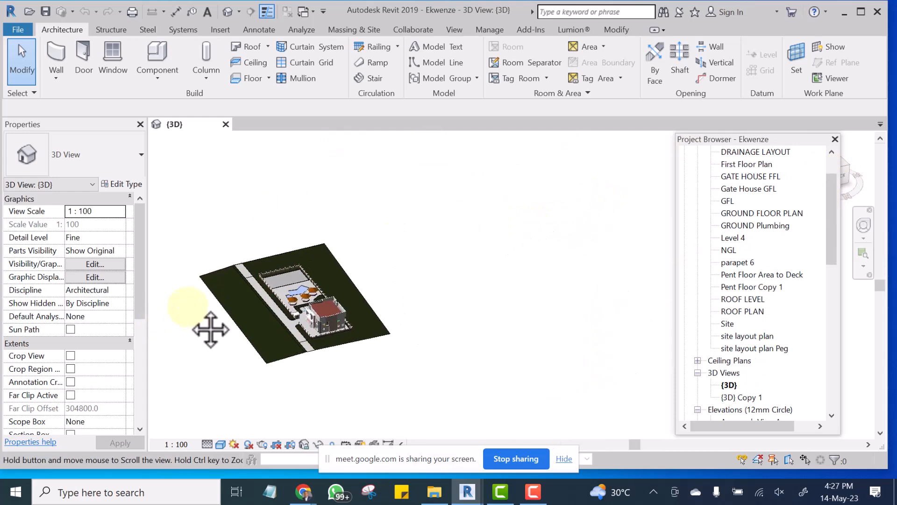
{"action": "scroll", "coordinate": [260, 263], "scroll_direction": "up", "scroll_amount": 5}
{"action": "scroll", "coordinate": [318, 277], "scroll_direction": "down", "scroll_amount": 5}
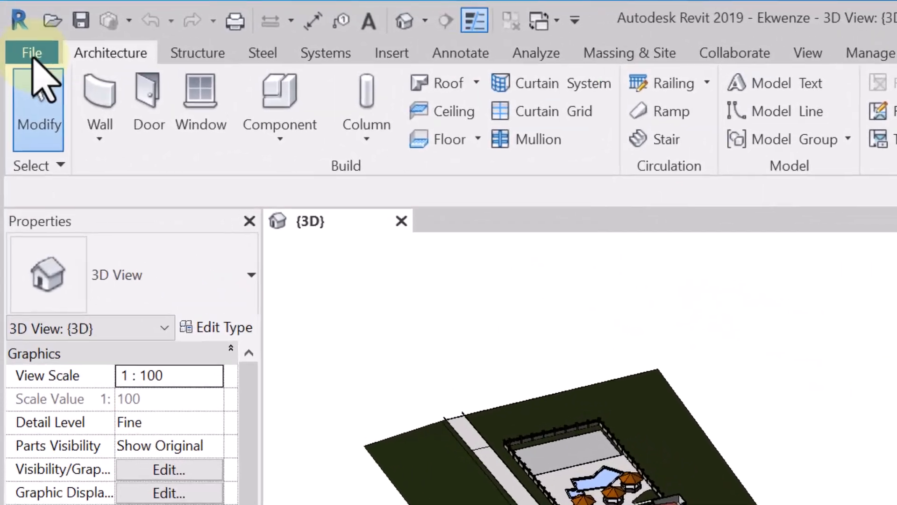
Start saving the open model as a new project file in the Revit Tutorial Masterclass folder under Documents.
{"action": "left_click", "coordinate": [19, 30]}
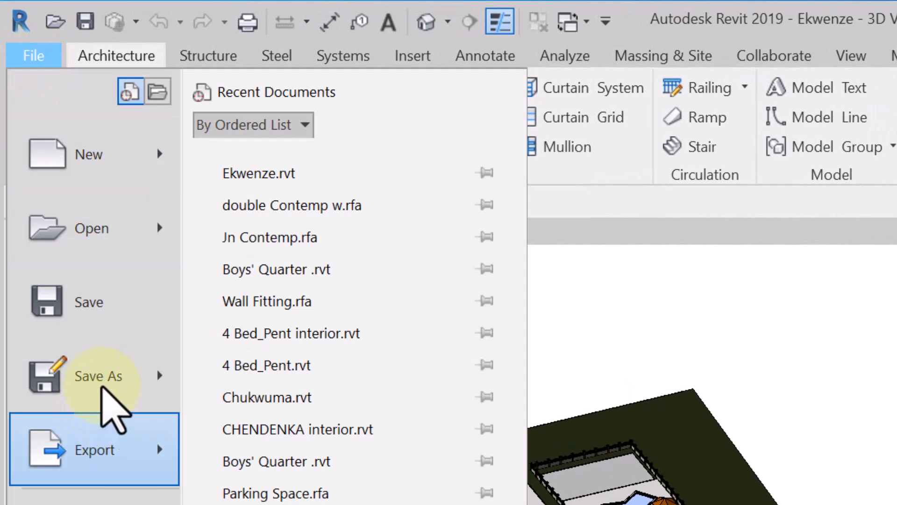
{"action": "left_click", "coordinate": [94, 390]}
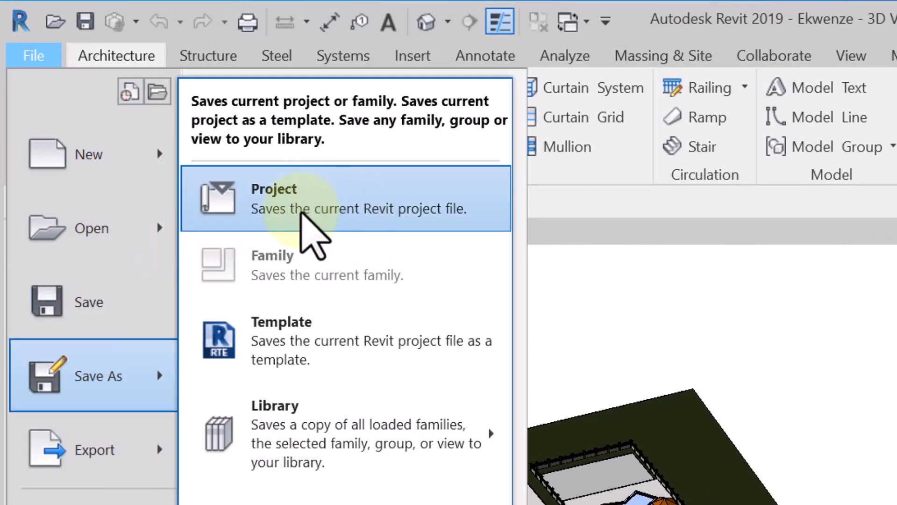
{"action": "left_click", "coordinate": [291, 203]}
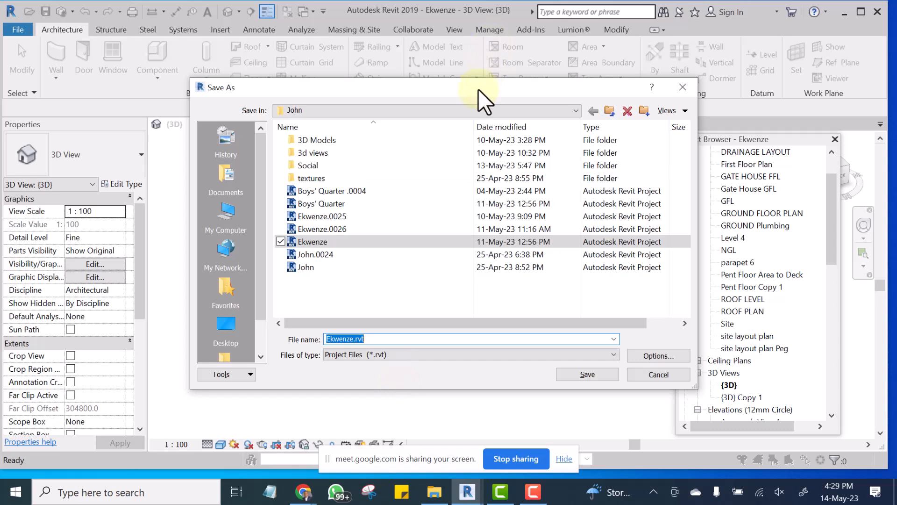
{"action": "left_click", "coordinate": [322, 107]}
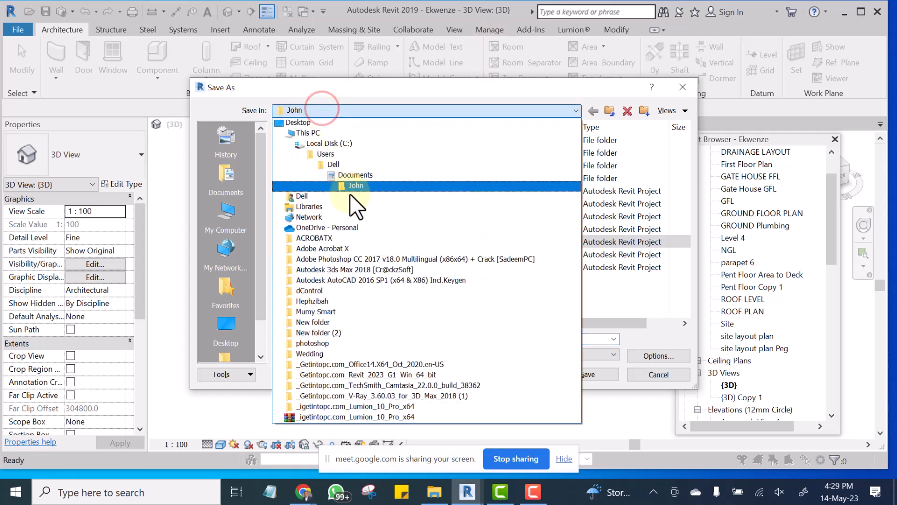
{"action": "left_click", "coordinate": [365, 174]}
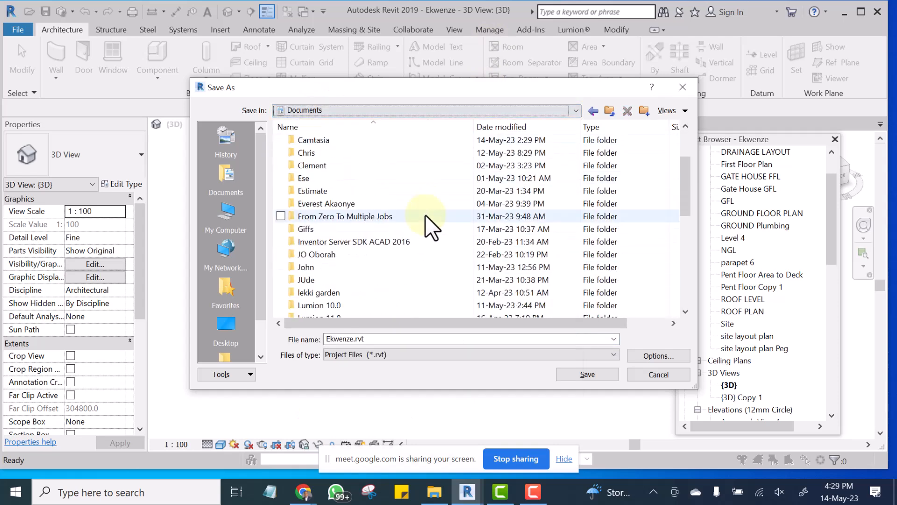
{"action": "scroll", "coordinate": [343, 257], "scroll_direction": "down", "scroll_amount": 5}
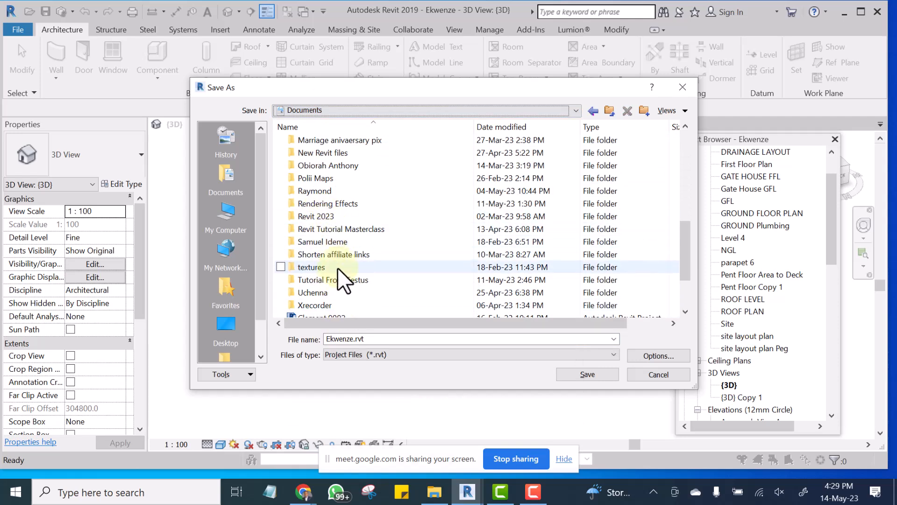
{"action": "double_click", "coordinate": [332, 229]}
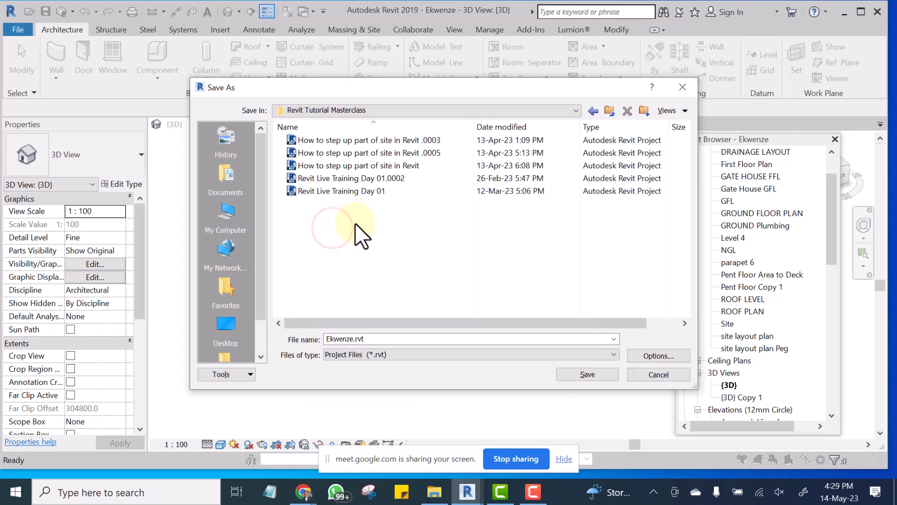
Name the new project file "Revit Tutorial For Complete".
{"action": "double_click", "coordinate": [386, 339]}
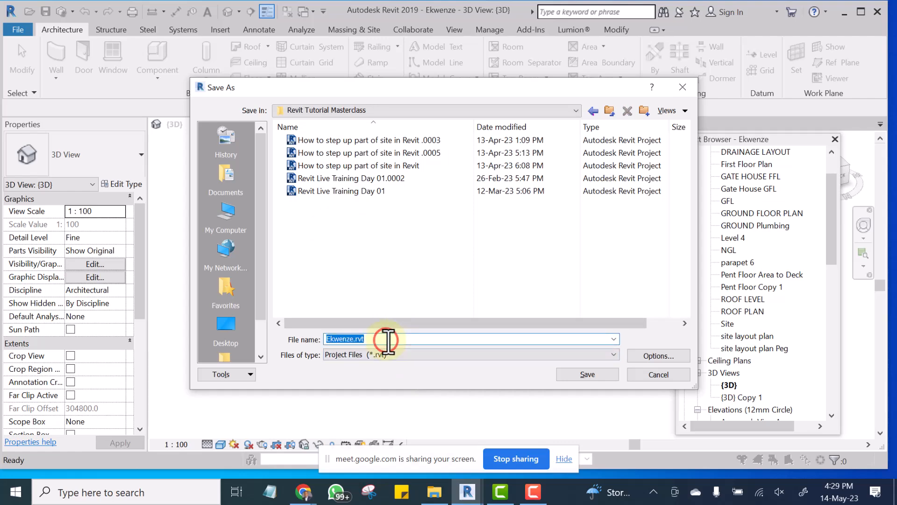
{"action": "type", "text": "Re"}
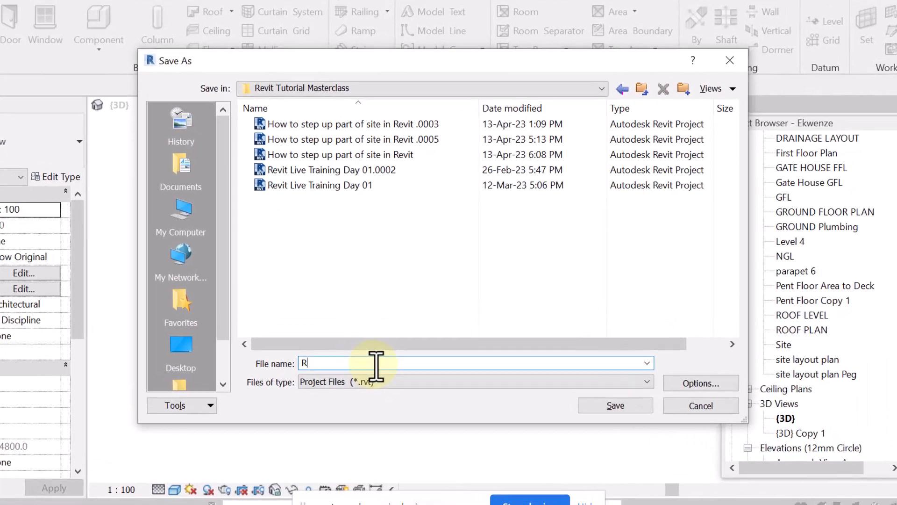
{"action": "type", "text": "vit"}
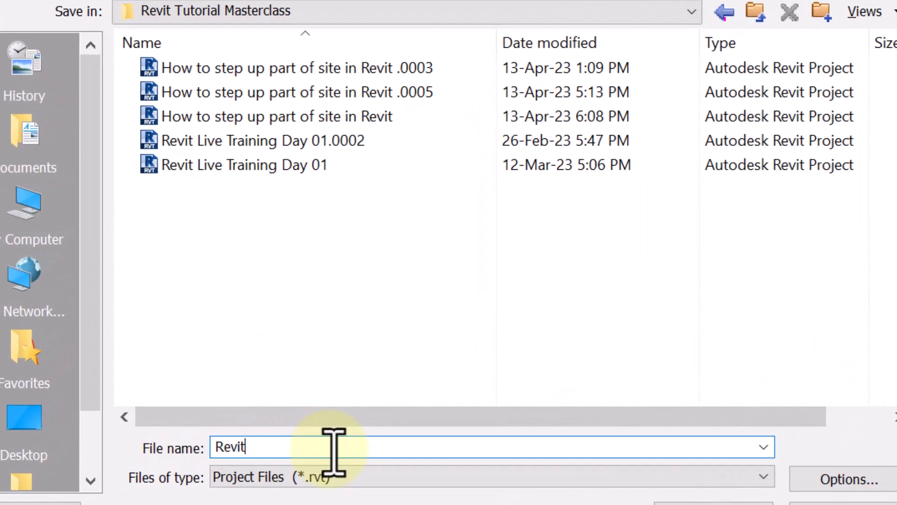
{"action": "type", "text": " Tutorial Fo"}
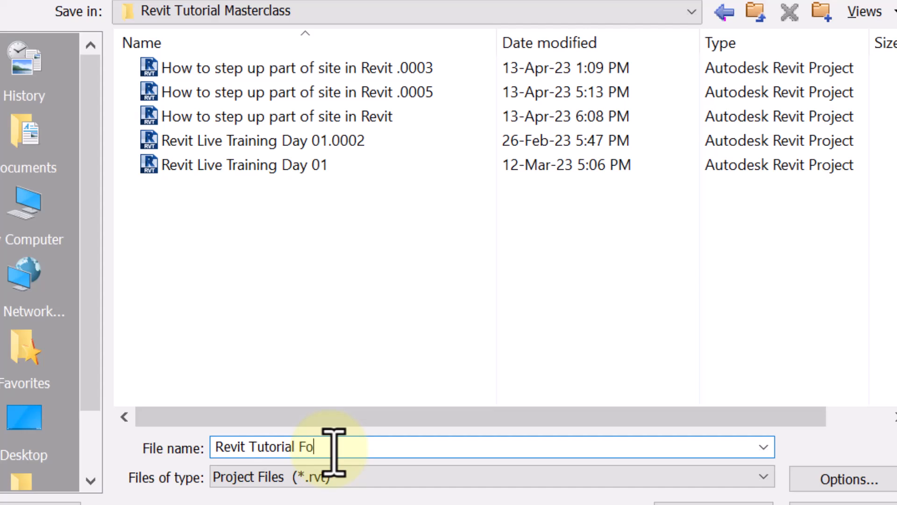
{"action": "type", "text": "r Complete"}
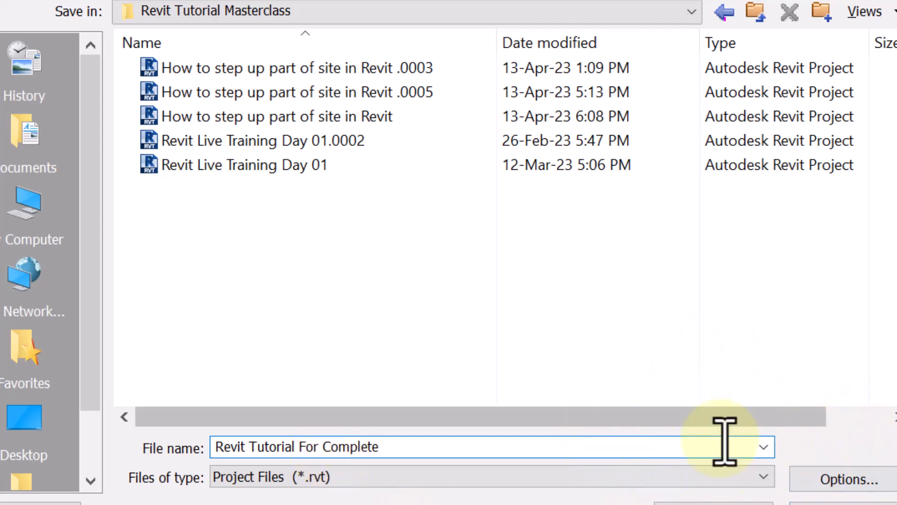
Set the maximum backups to 1 in the file save options and save the project.
{"action": "left_click", "coordinate": [849, 481]}
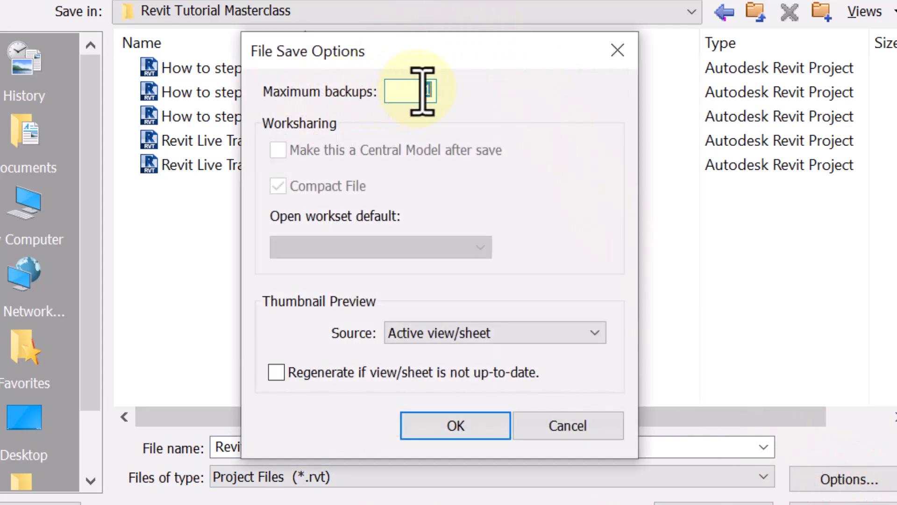
{"action": "type", "text": "11"}
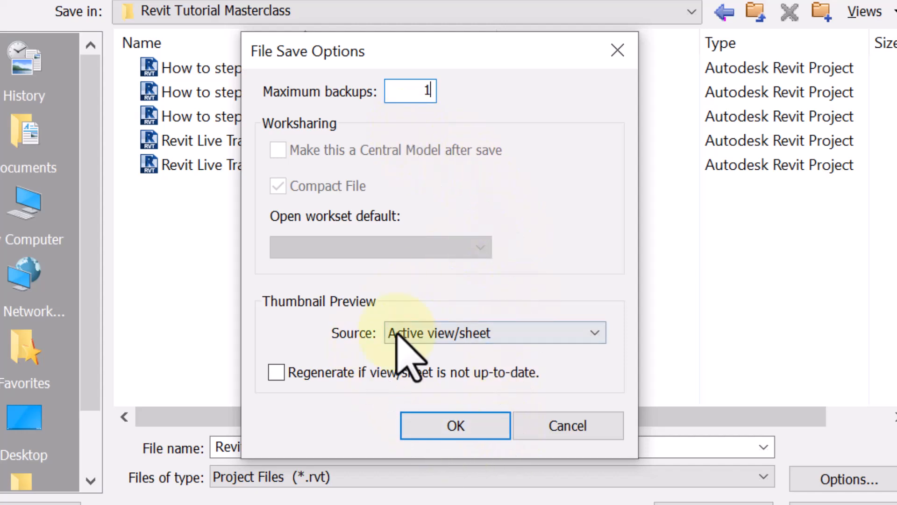
{"action": "left_click", "coordinate": [485, 425]}
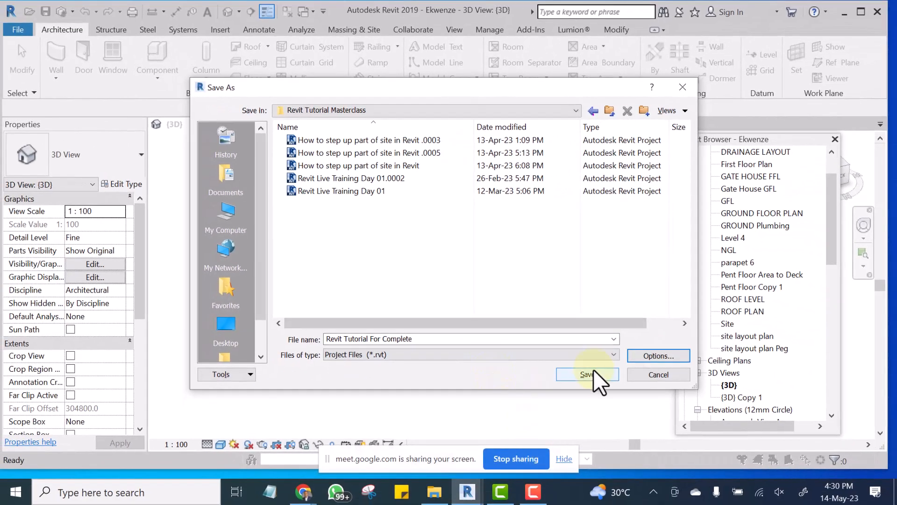
{"action": "left_click", "coordinate": [587, 374]}
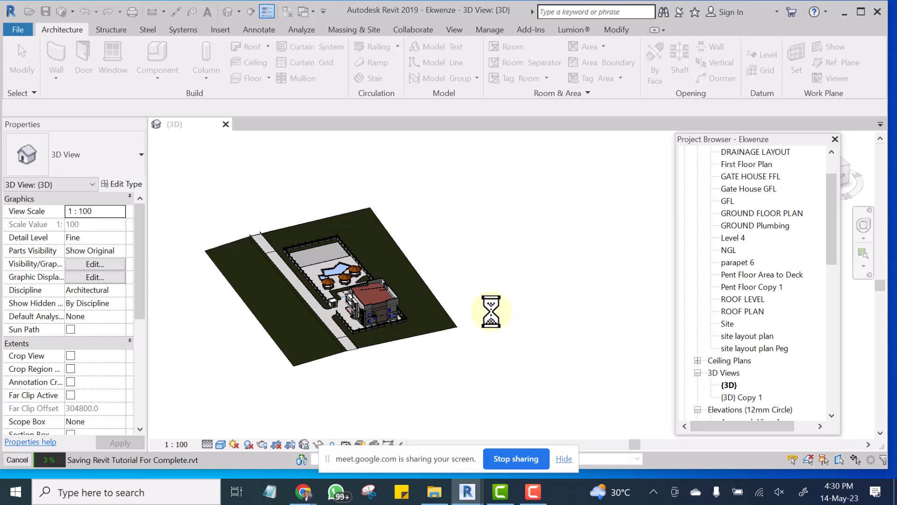
Examine the house and its site in the {3D} view from several angles.
{"action": "scroll", "coordinate": [522, 346], "scroll_direction": "up", "scroll_amount": 3}
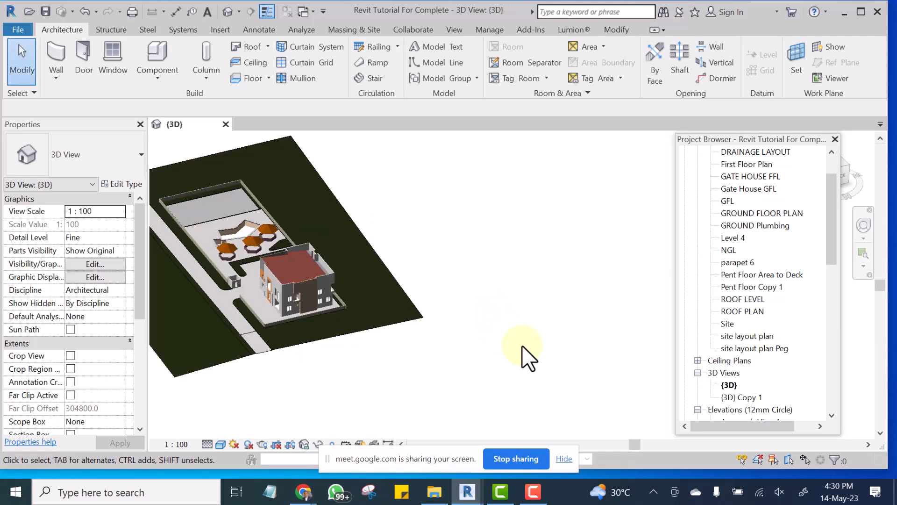
{"action": "scroll", "coordinate": [522, 346], "scroll_direction": "down", "scroll_amount": 2}
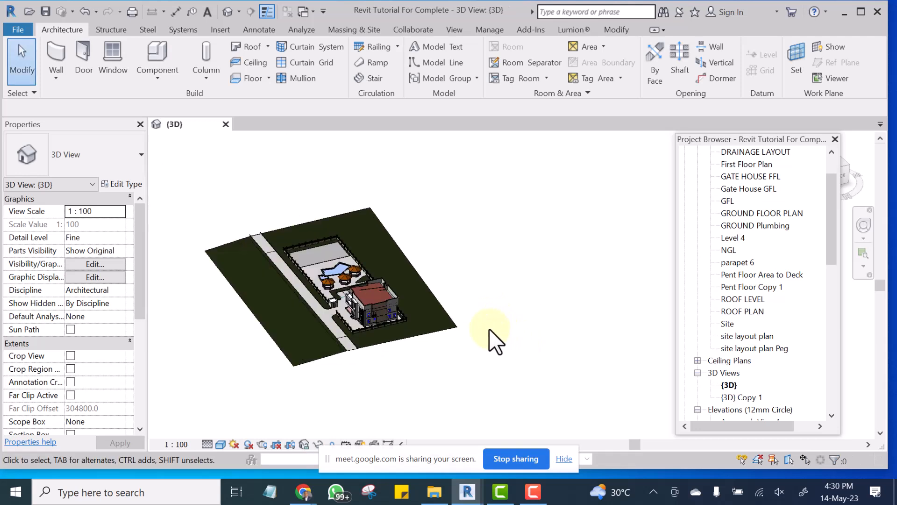
{"action": "middle_click_drag", "start_coordinate": [509, 333], "coordinate": [453, 295], "text": "shift"}
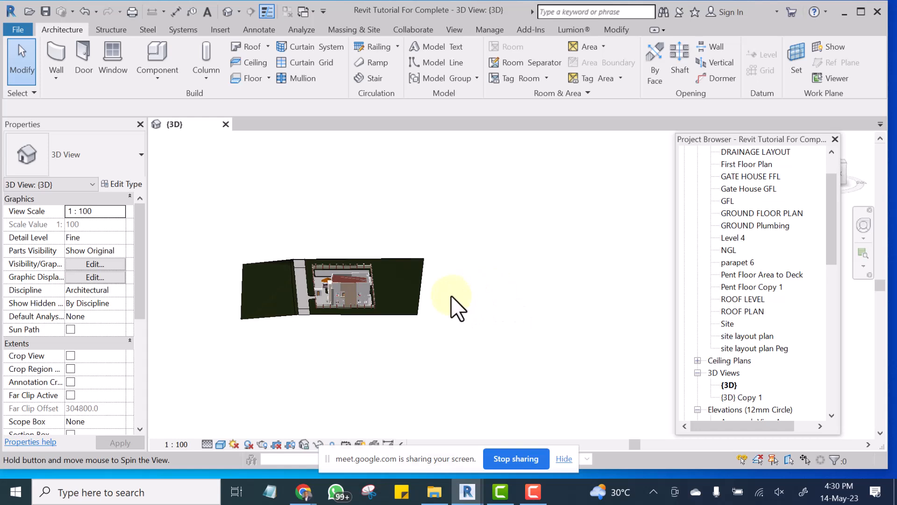
{"action": "middle_click_drag", "start_coordinate": [438, 244], "coordinate": [509, 299], "text": "shift"}
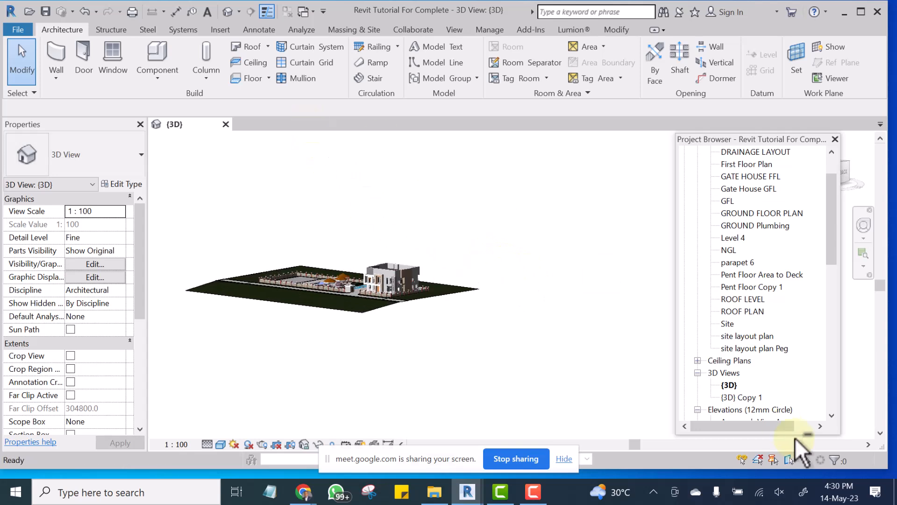
{"action": "left_click", "coordinate": [730, 385]}
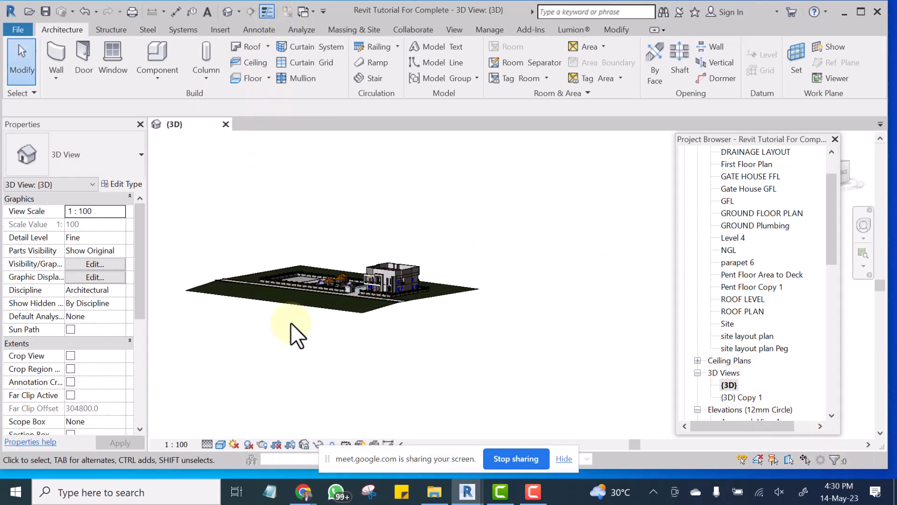
Delete the entire house and site model from the {3D} view.
{"action": "left_click", "coordinate": [183, 209]}
{"action": "left_click_drag", "start_coordinate": [231, 239], "coordinate": [515, 358]}
{"action": "left_click_drag", "start_coordinate": [559, 384], "coordinate": [549, 407]}
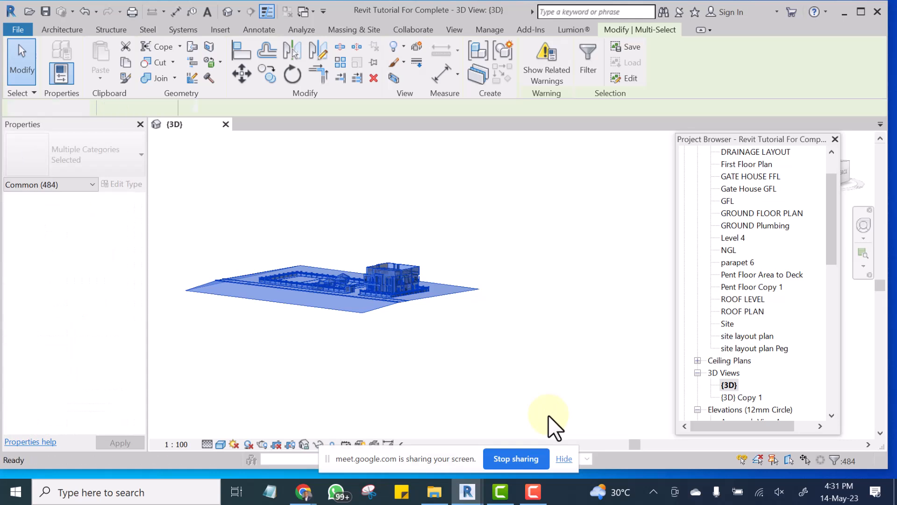
{"action": "key", "text": "Delete"}
{"action": "left_click", "coordinate": [543, 290]}
Open the GROUND FLOOR PLAN view and inspect the leftover room labels, stair and section lines.
{"action": "left_click_drag", "start_coordinate": [834, 220], "coordinate": [830, 178]}
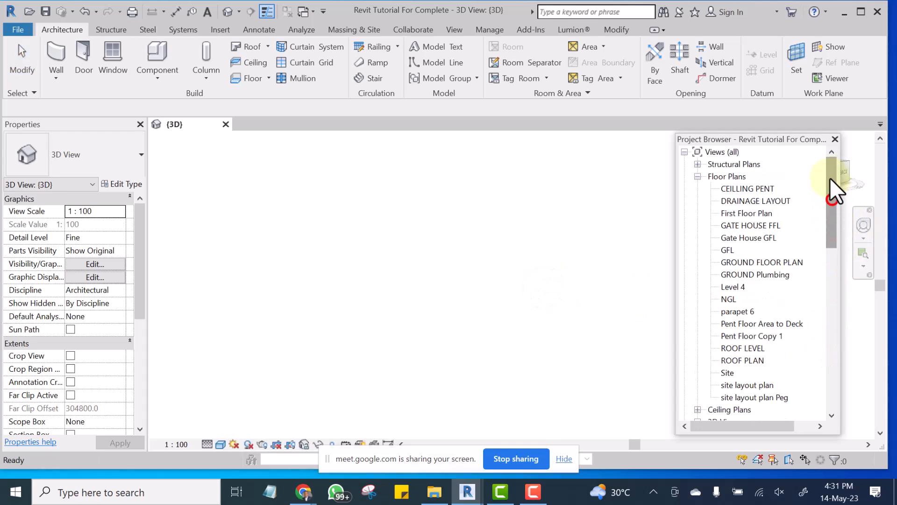
{"action": "double_click", "coordinate": [756, 263]}
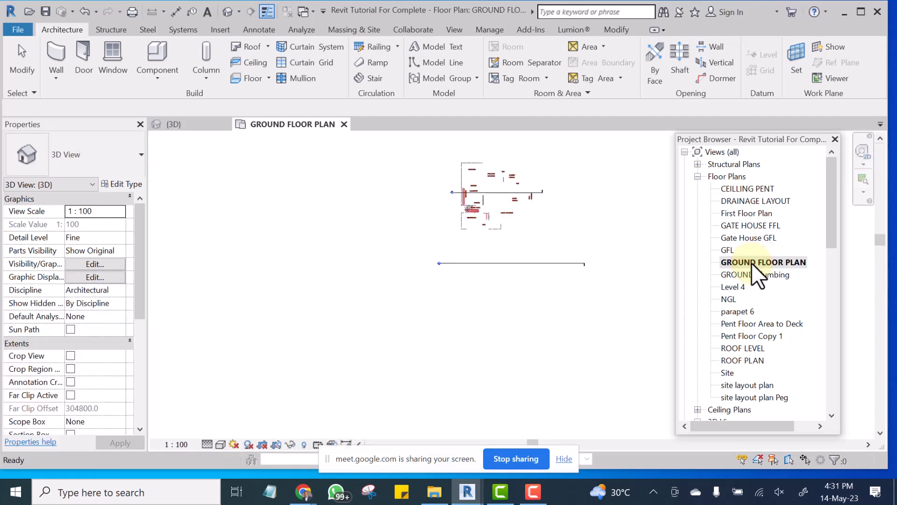
{"action": "scroll", "coordinate": [509, 193], "scroll_direction": "up", "scroll_amount": 6}
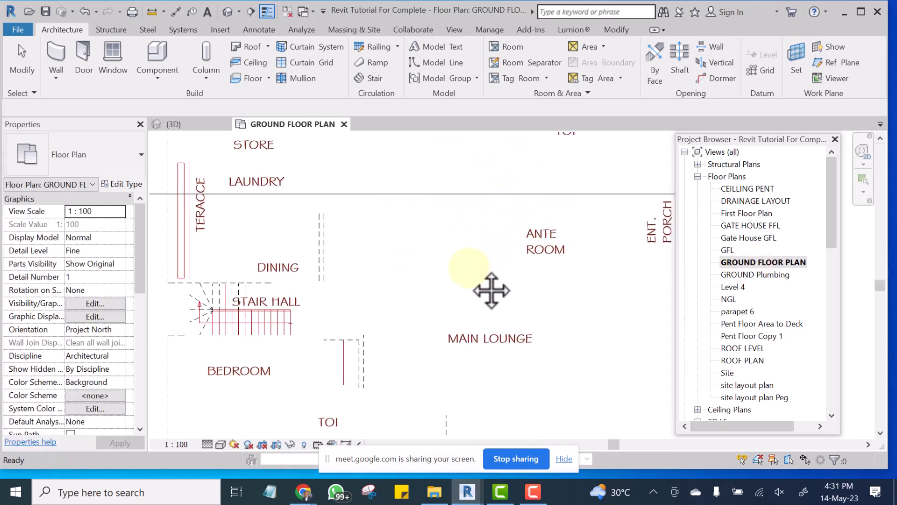
{"action": "scroll", "coordinate": [470, 264], "scroll_direction": "down", "scroll_amount": 5}
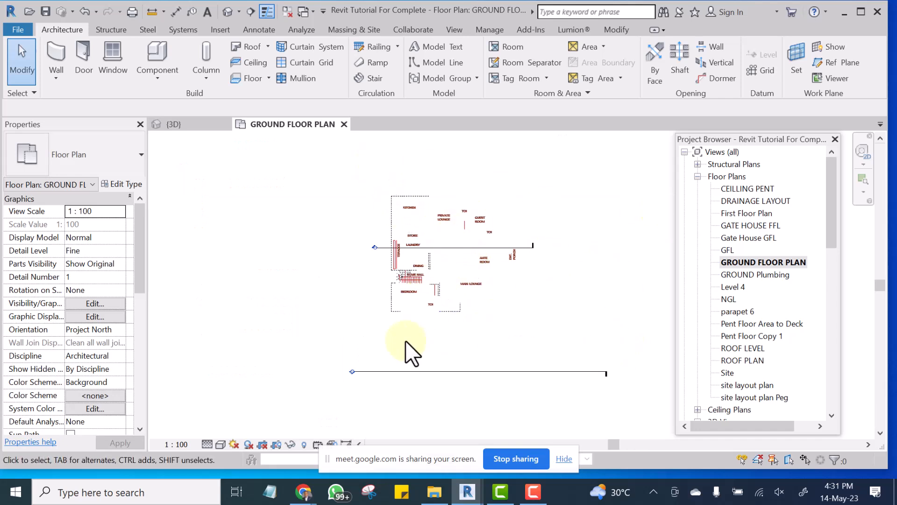
{"action": "scroll", "coordinate": [401, 255], "scroll_direction": "up", "scroll_amount": 2}
{"action": "middle_click_drag", "start_coordinate": [399, 254], "coordinate": [340, 290]}
{"action": "scroll", "coordinate": [299, 184], "scroll_direction": "down", "scroll_amount": 2}
Delete the leftover room labels, stair and dashed lines on the ground floor plan.
{"action": "left_click_drag", "start_coordinate": [295, 152], "coordinate": [457, 318]}
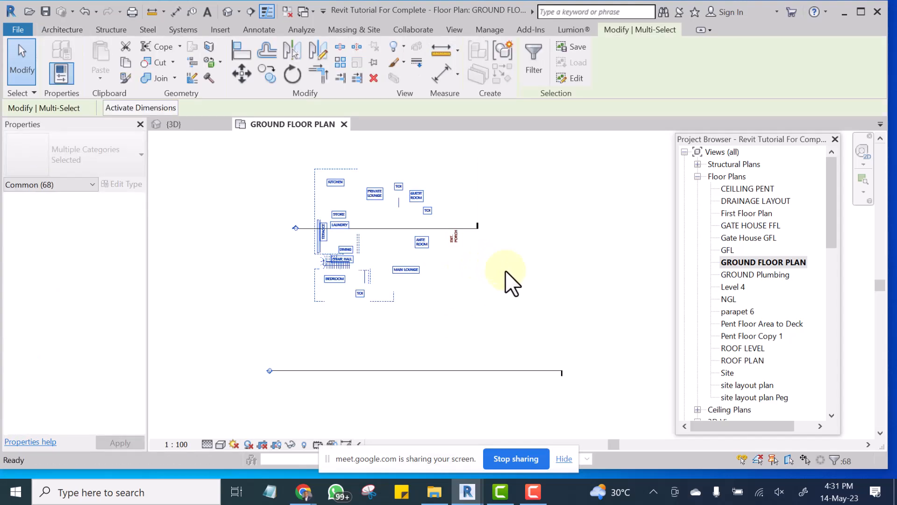
{"action": "key", "text": "Delete"}
{"action": "left_click", "coordinate": [424, 183]}
{"action": "left_click_drag", "start_coordinate": [475, 250], "coordinate": [479, 255]}
{"action": "left_click", "coordinate": [488, 306]}
Delete the upper horizontal section line together with its section view.
{"action": "right_click", "coordinate": [428, 226]}
{"action": "left_click", "coordinate": [464, 234]}
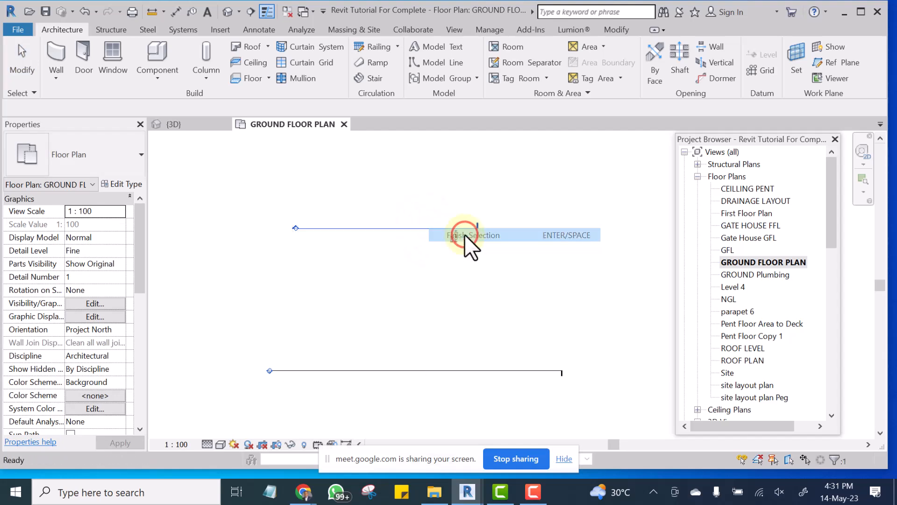
{"action": "key", "text": "Delete"}
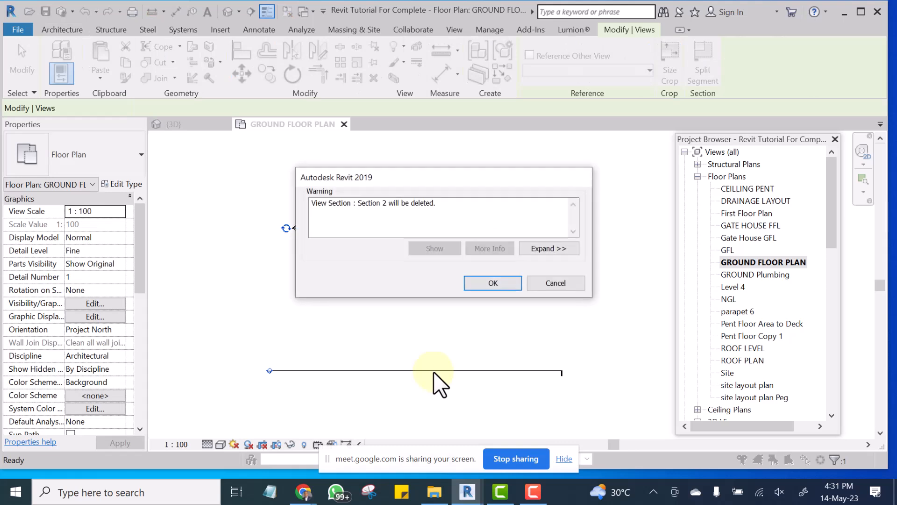
{"action": "left_click", "coordinate": [493, 283]}
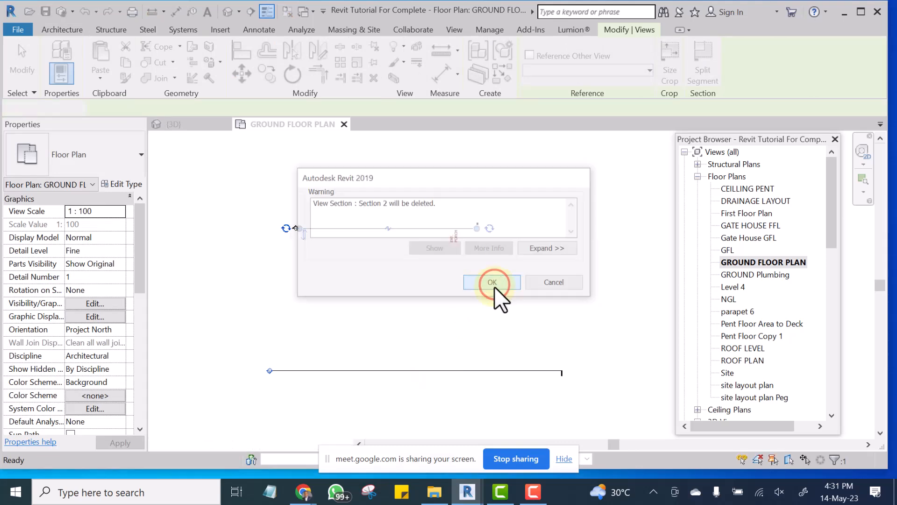
Delete the lower section line with its view and the leftover ENT. PORCH label.
{"action": "left_click", "coordinate": [446, 372]}
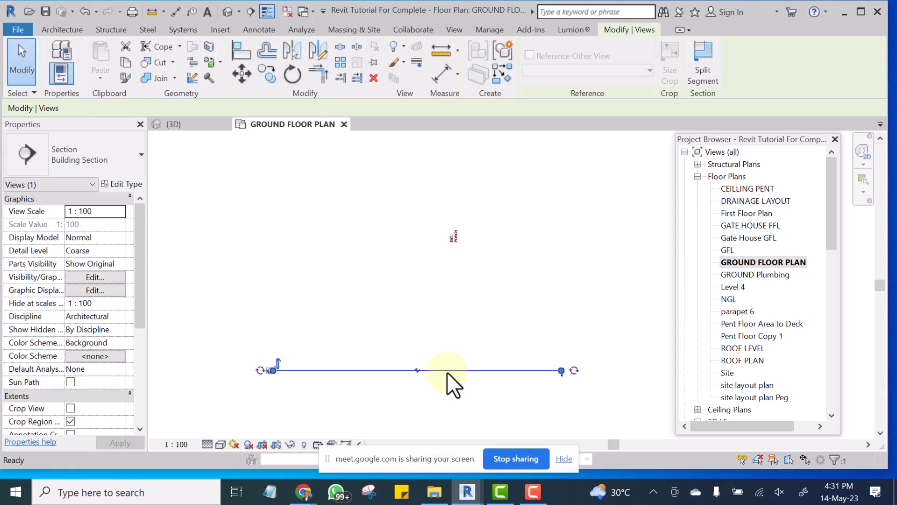
{"action": "key", "text": "Delete"}
{"action": "left_click", "coordinate": [502, 281]}
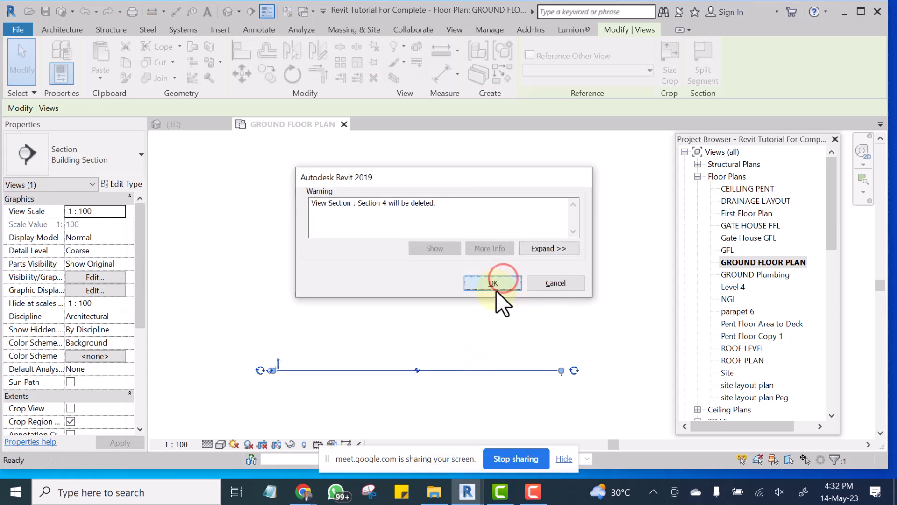
{"action": "left_click", "coordinate": [454, 242]}
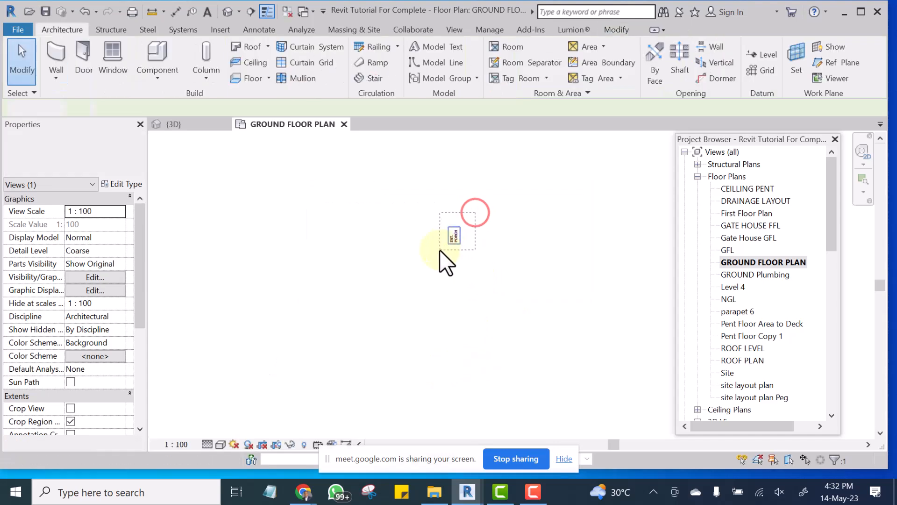
{"action": "key", "text": "Delete"}
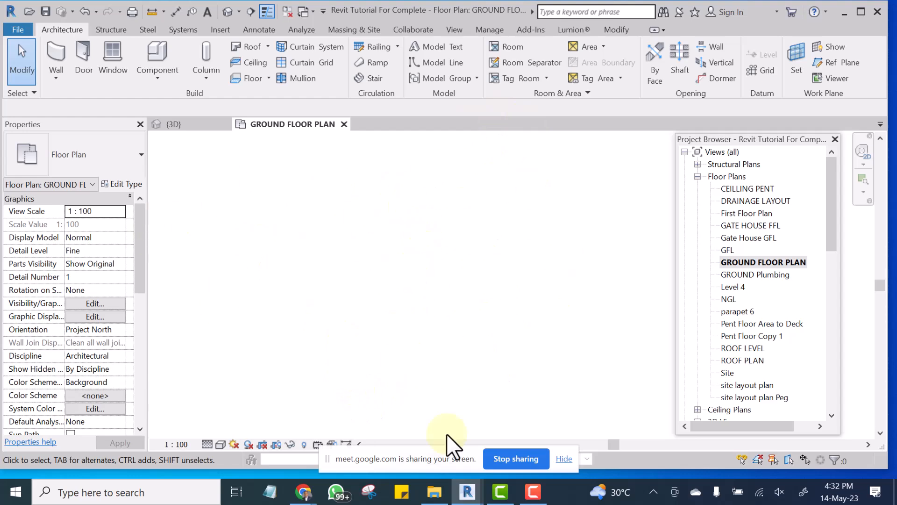
Hide the screen-sharing notice and turn on Reveal Hidden Elements for the ground floor plan.
{"action": "left_click", "coordinate": [565, 458]}
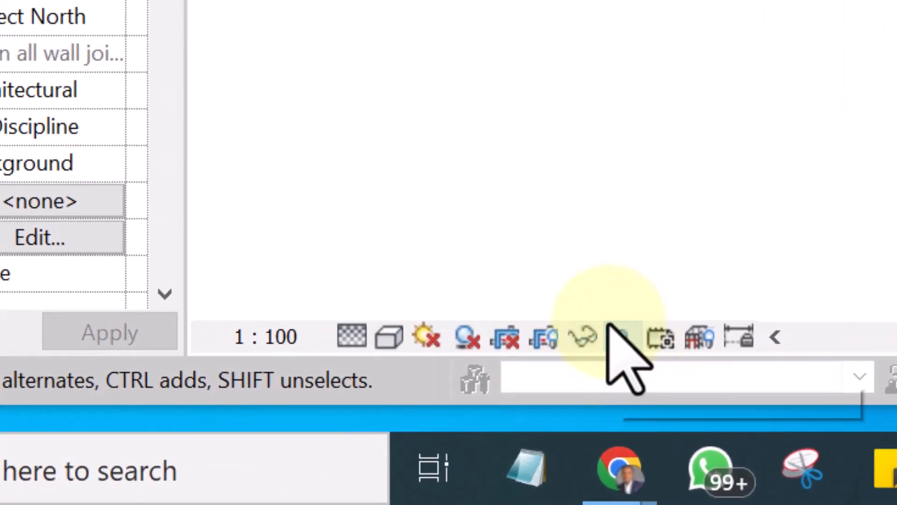
{"action": "left_click", "coordinate": [622, 336]}
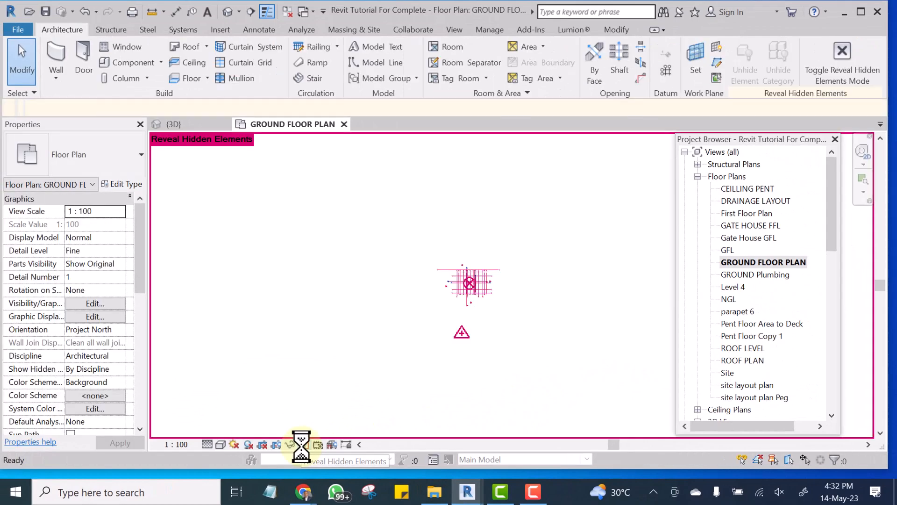
{"action": "scroll", "coordinate": [504, 279], "scroll_direction": "up", "scroll_amount": 1}
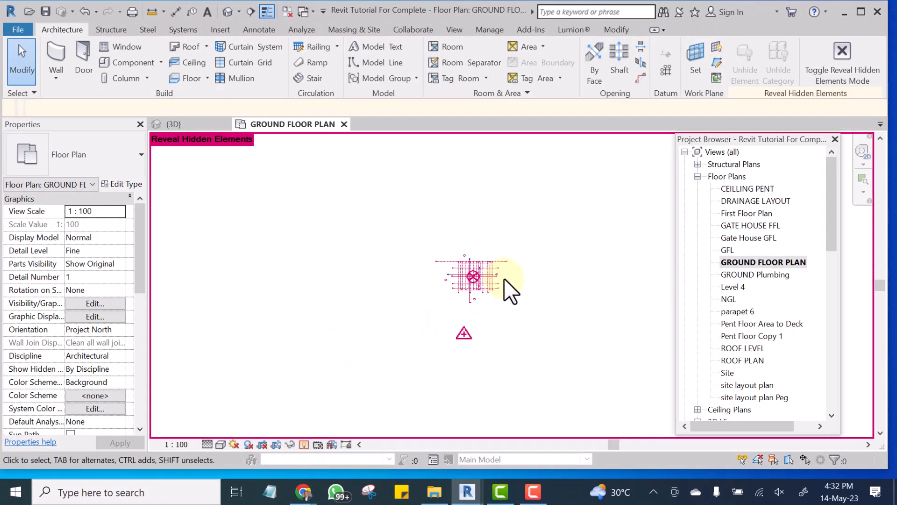
{"action": "scroll", "coordinate": [503, 278], "scroll_direction": "up", "scroll_amount": 5}
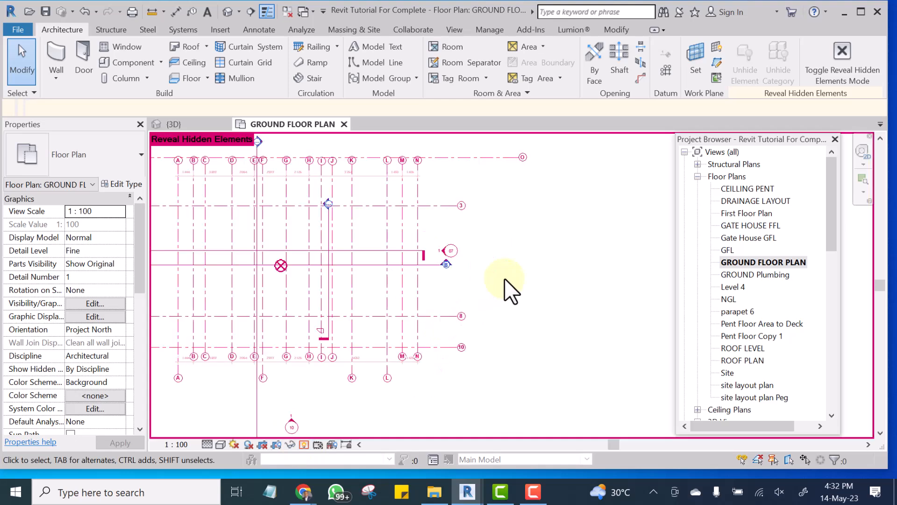
{"action": "scroll", "coordinate": [556, 294], "scroll_direction": "down", "scroll_amount": 5}
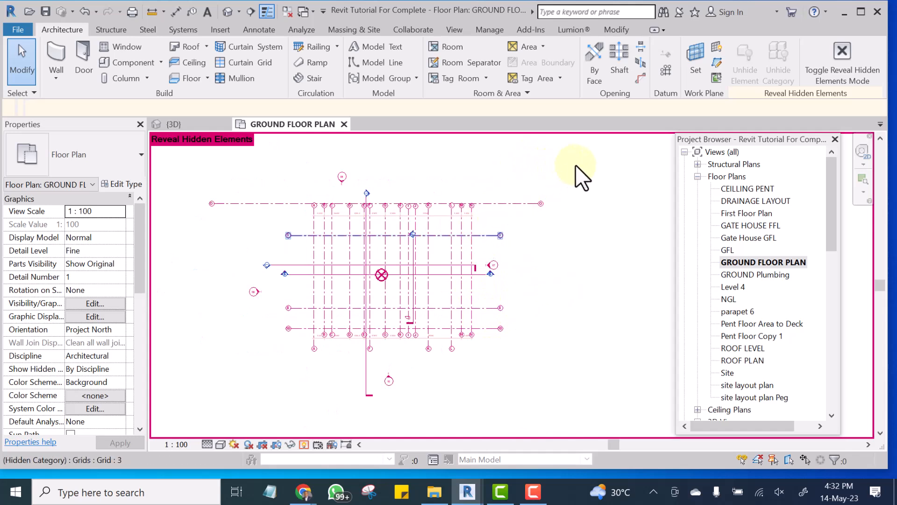
Select the grid lines on the plan with a crossing window and unhide their hidden categories.
{"action": "left_click", "coordinate": [594, 163]}
{"action": "left_click_drag", "start_coordinate": [576, 189], "coordinate": [417, 361]}
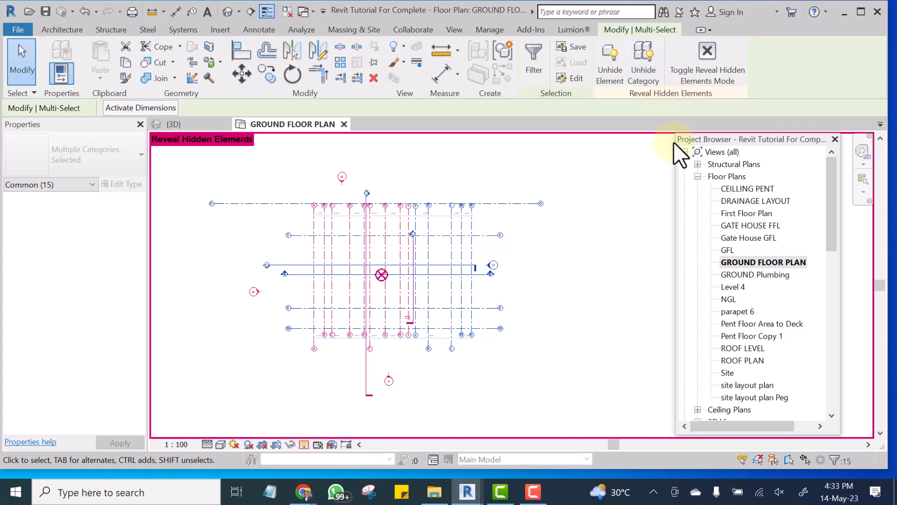
{"action": "left_click", "coordinate": [637, 66]}
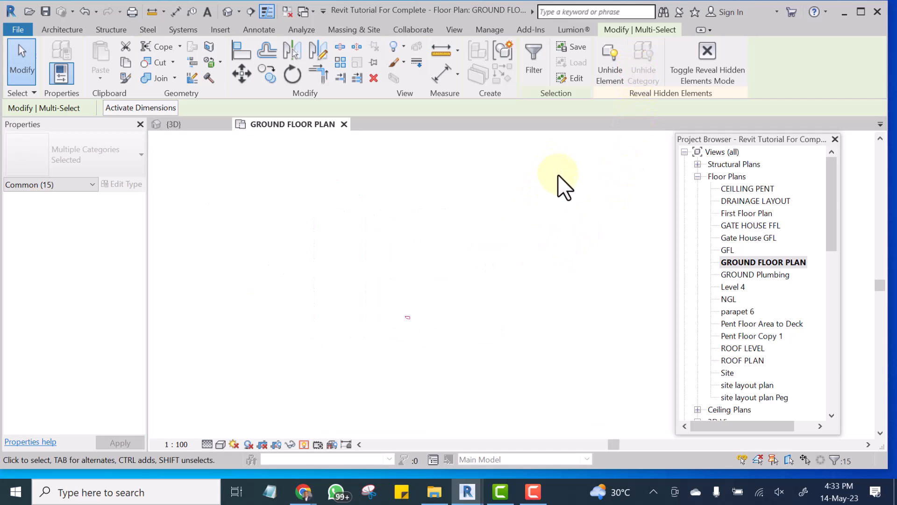
{"action": "left_click", "coordinate": [570, 173]}
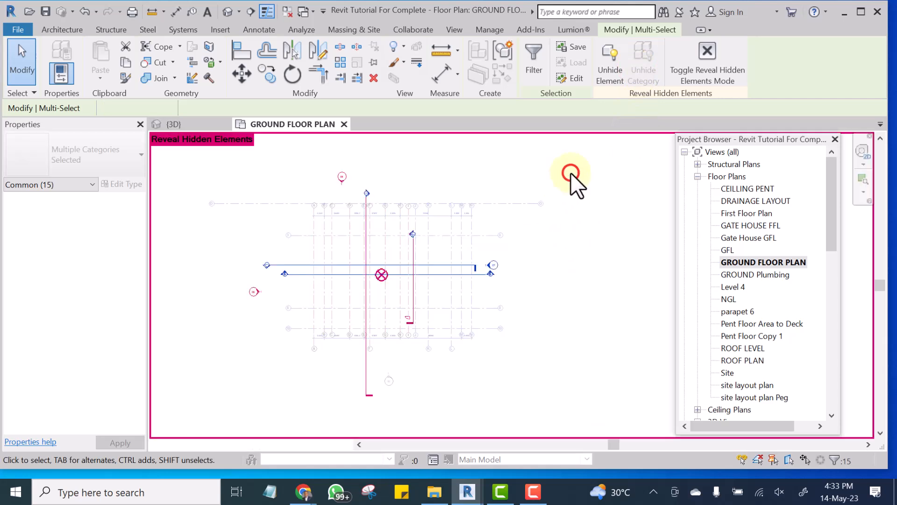
Unhide the two horizontal section lines and the elevation marker to the left of the grids.
{"action": "scroll", "coordinate": [374, 307], "scroll_direction": "up", "scroll_amount": 2}
{"action": "scroll", "coordinate": [351, 319], "scroll_direction": "up", "scroll_amount": 2}
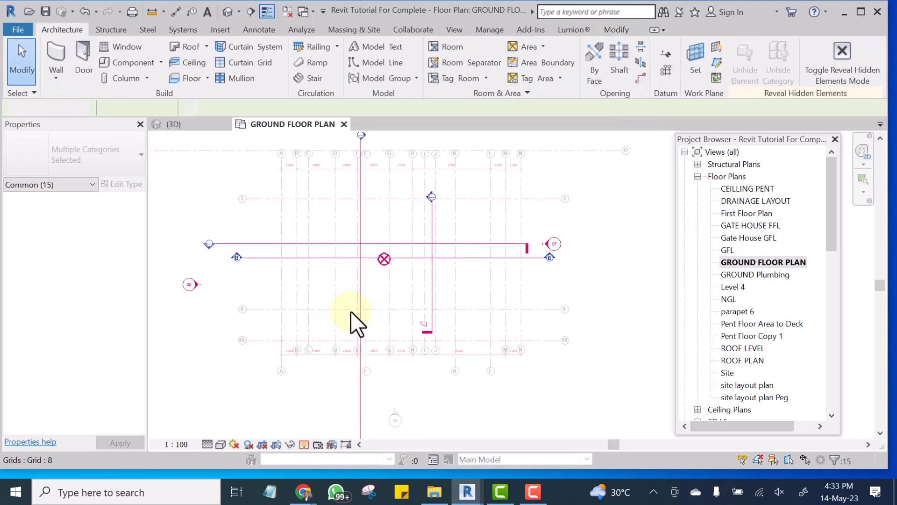
{"action": "left_click_drag", "start_coordinate": [251, 202], "coordinate": [159, 315]}
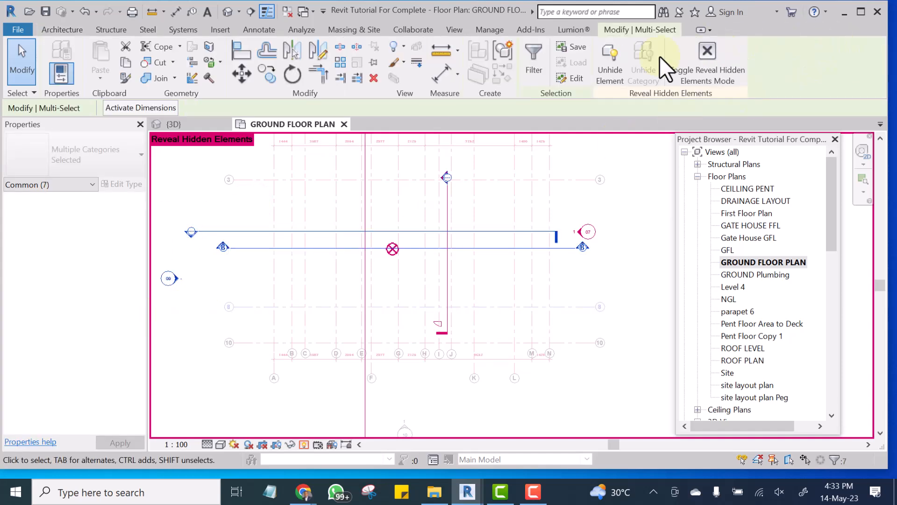
{"action": "left_click", "coordinate": [601, 68]}
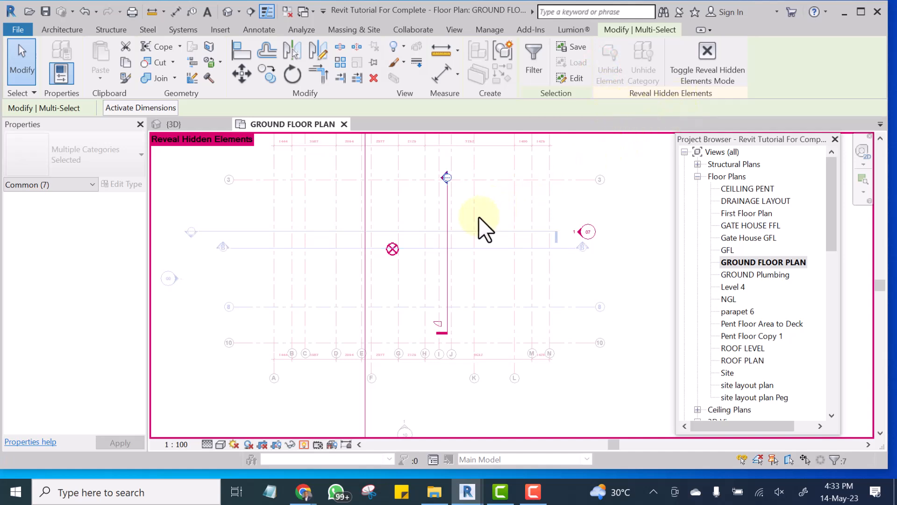
{"action": "left_click", "coordinate": [612, 201]}
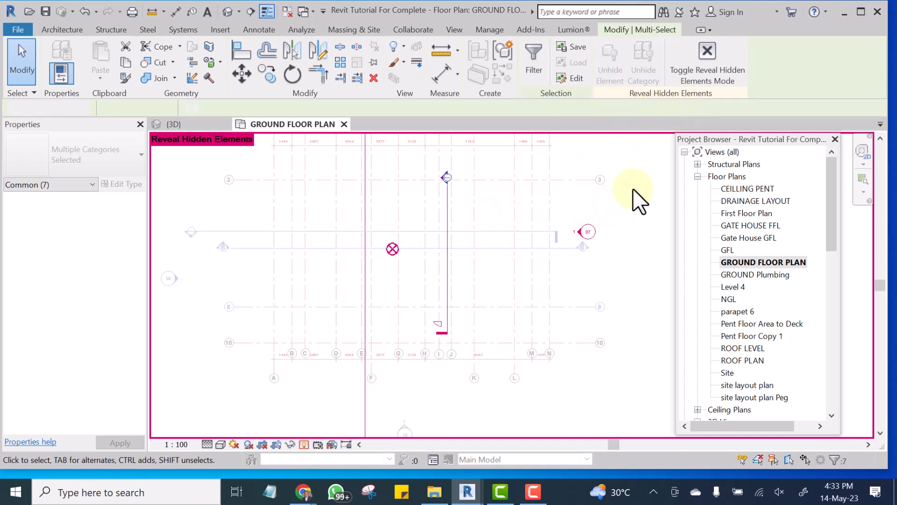
Unhide elevation marker 07 at the right end of the horizontal section lines.
{"action": "scroll", "coordinate": [610, 225], "scroll_direction": "up", "scroll_amount": 2}
{"action": "left_click_drag", "start_coordinate": [624, 202], "coordinate": [556, 232]}
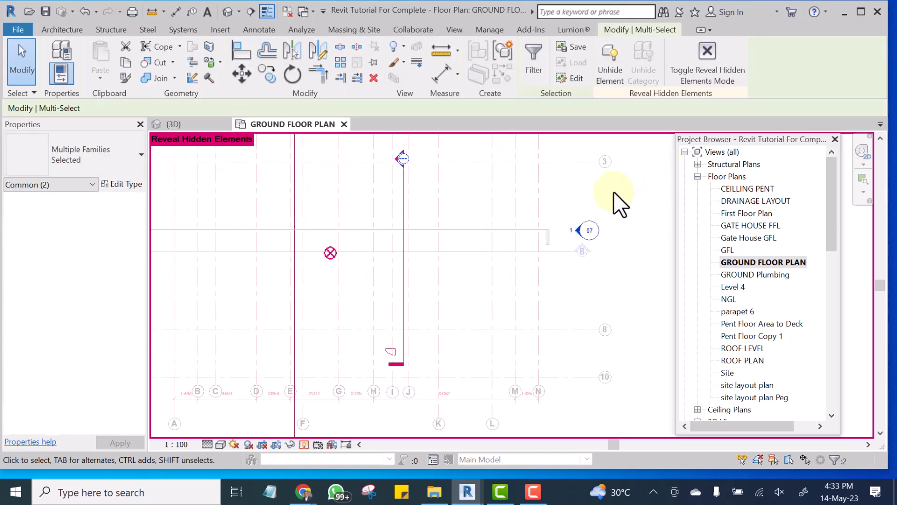
{"action": "left_click", "coordinate": [610, 71]}
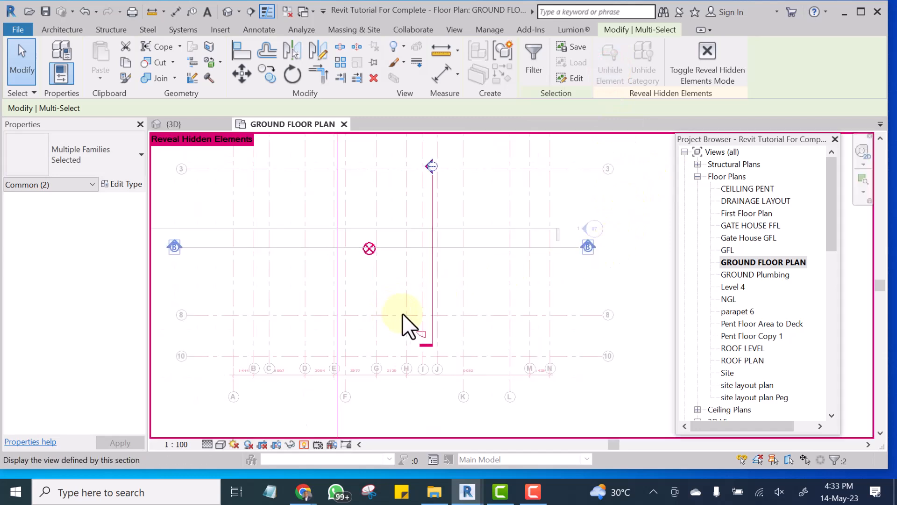
Unhide the short vertical section line near grid J and the long one near grid E.
{"action": "left_click", "coordinate": [429, 271]}
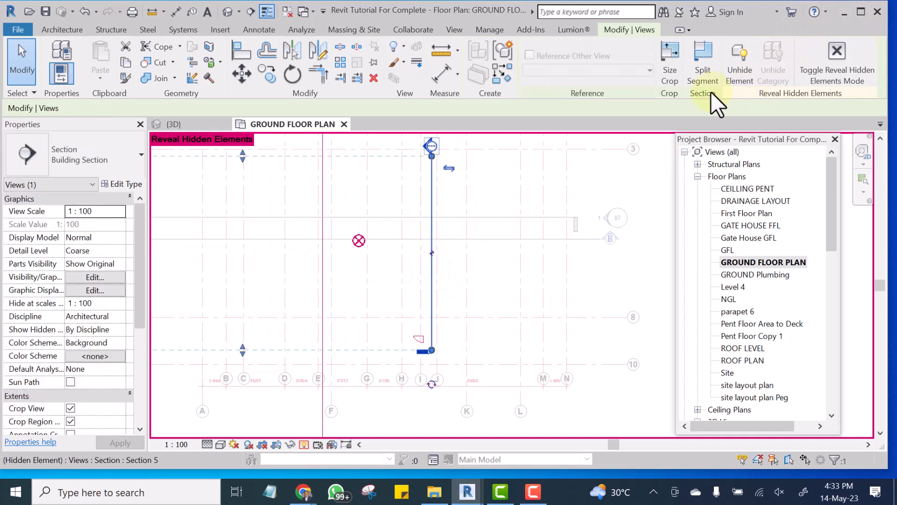
{"action": "left_click", "coordinate": [738, 65]}
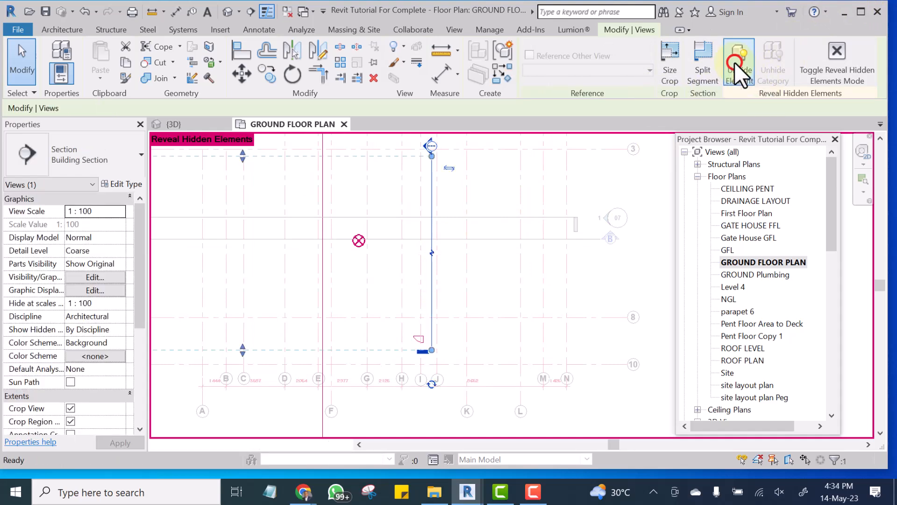
{"action": "scroll", "coordinate": [495, 226], "scroll_direction": "down", "scroll_amount": 2}
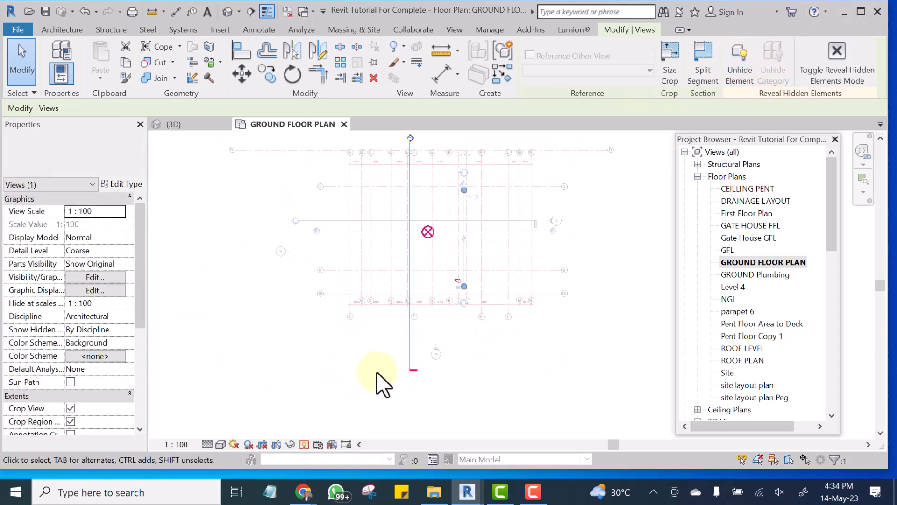
{"action": "scroll", "coordinate": [433, 322], "scroll_direction": "up", "scroll_amount": 2}
{"action": "left_click", "coordinate": [430, 310]}
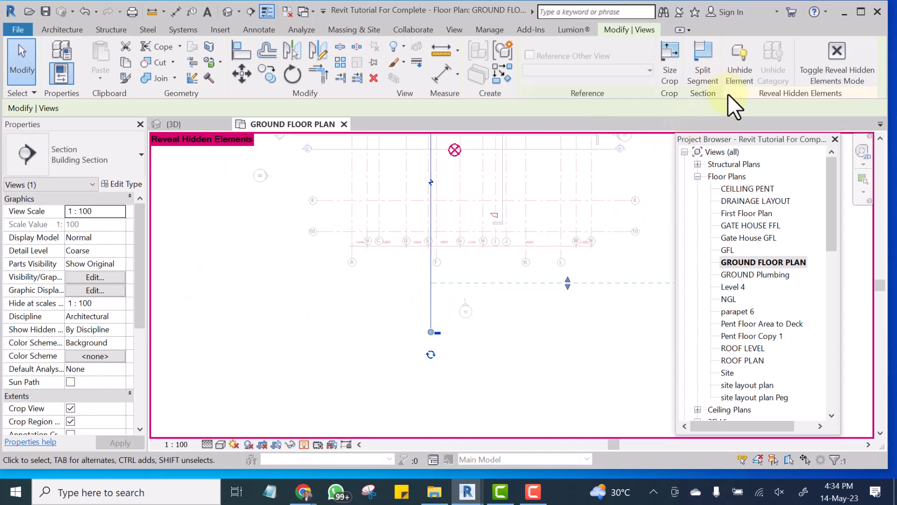
{"action": "left_click", "coordinate": [736, 73]}
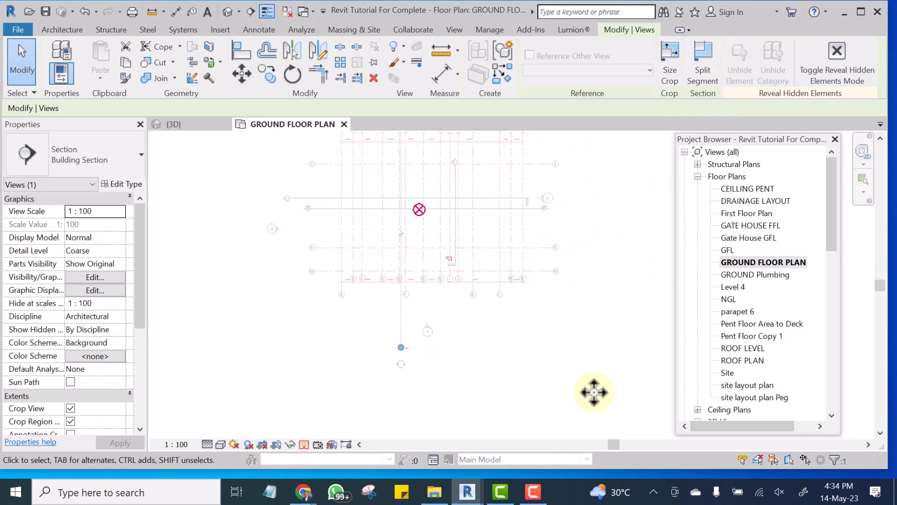
Unhide elevation marker 08 above the lettered grid heads, near grids B to D.
{"action": "scroll", "coordinate": [409, 190], "scroll_direction": "up", "scroll_amount": 5}
{"action": "scroll", "coordinate": [382, 212], "scroll_direction": "down", "scroll_amount": 5}
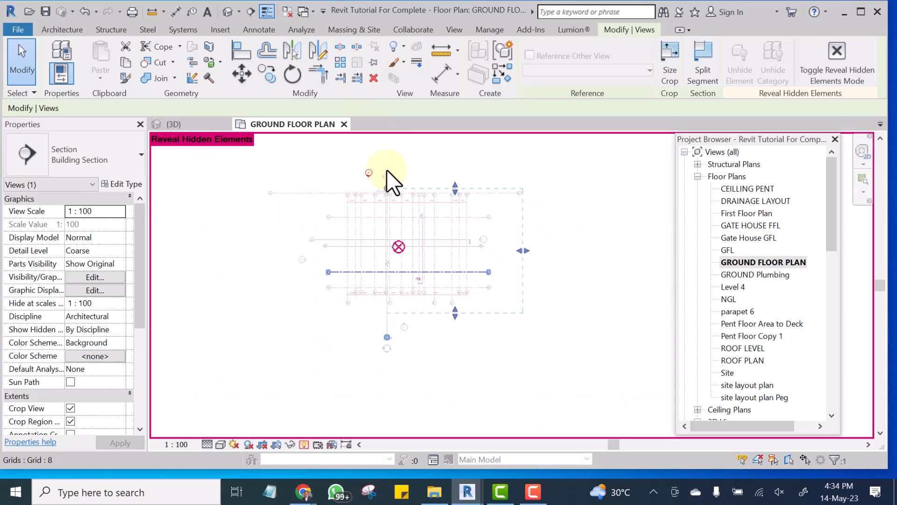
{"action": "scroll", "coordinate": [367, 172], "scroll_direction": "up", "scroll_amount": 3}
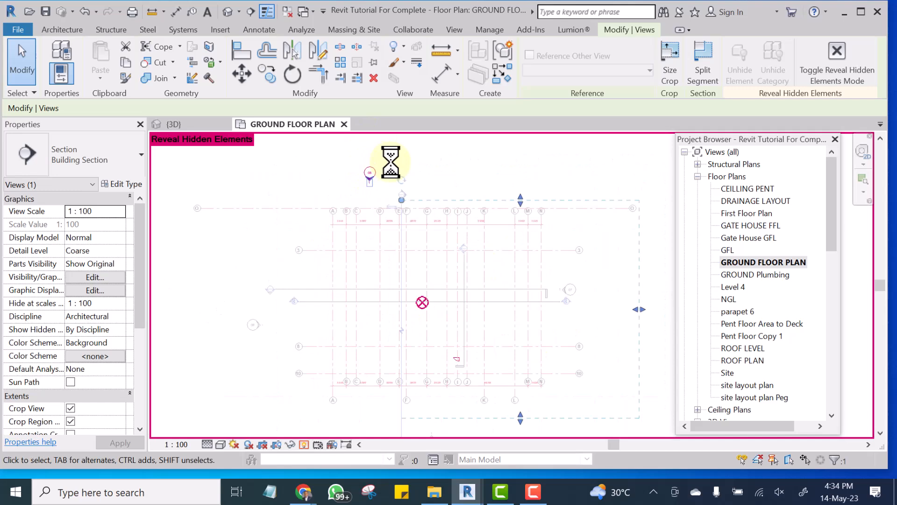
{"action": "scroll", "coordinate": [390, 154], "scroll_direction": "up", "scroll_amount": 2}
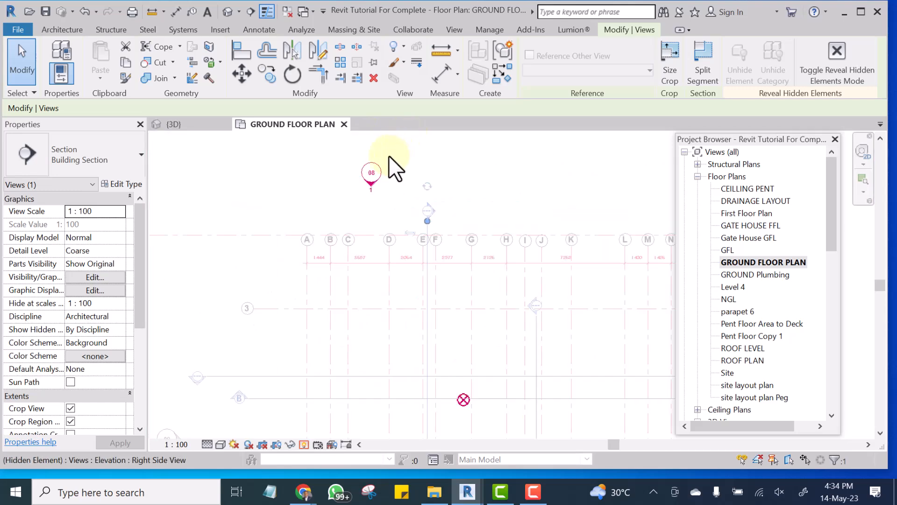
{"action": "scroll", "coordinate": [383, 164], "scroll_direction": "up", "scroll_amount": 4}
{"action": "left_click_drag", "start_coordinate": [355, 212], "coordinate": [268, 284]}
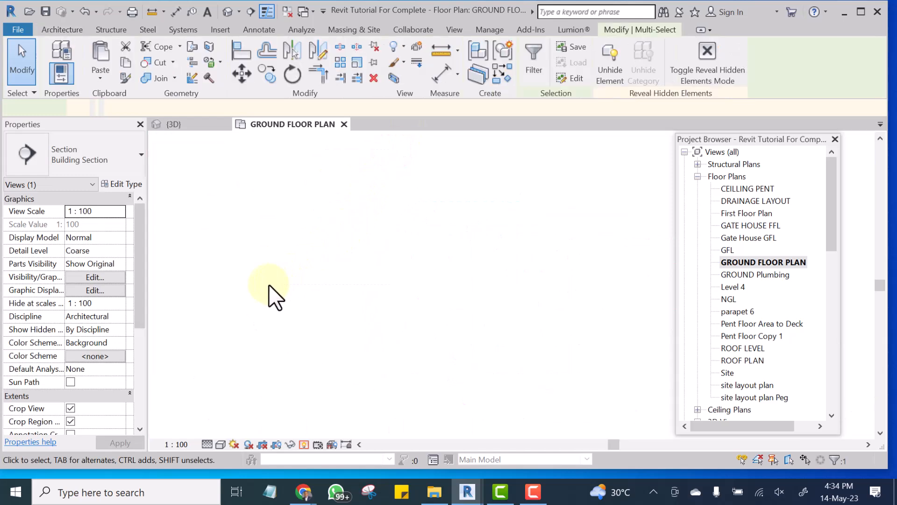
{"action": "left_click", "coordinate": [607, 69]}
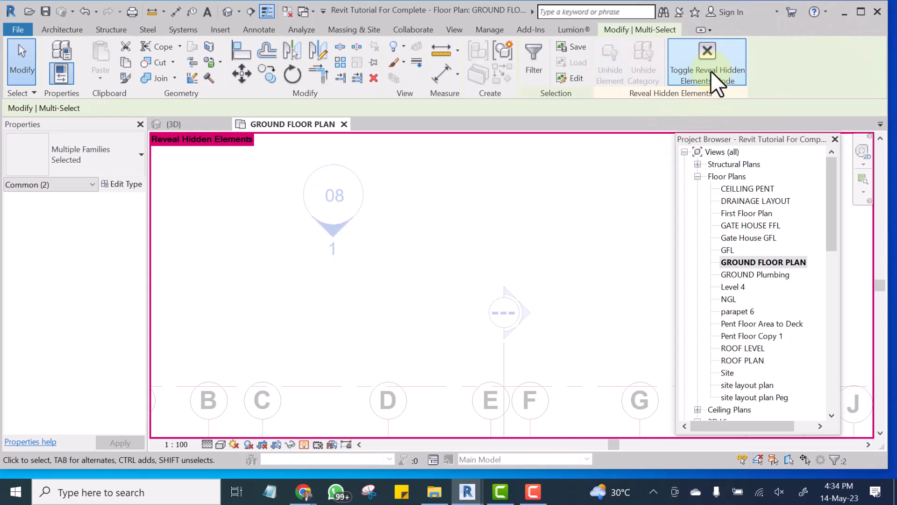
Examine the project base point among the grids and the survey point below them.
{"action": "scroll", "coordinate": [369, 223], "scroll_direction": "down", "scroll_amount": 5}
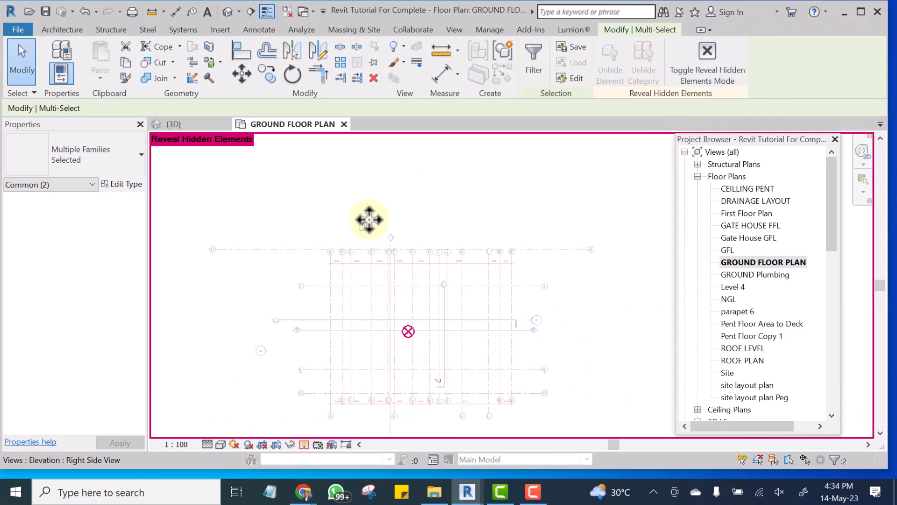
{"action": "scroll", "coordinate": [375, 223], "scroll_direction": "down", "scroll_amount": 1}
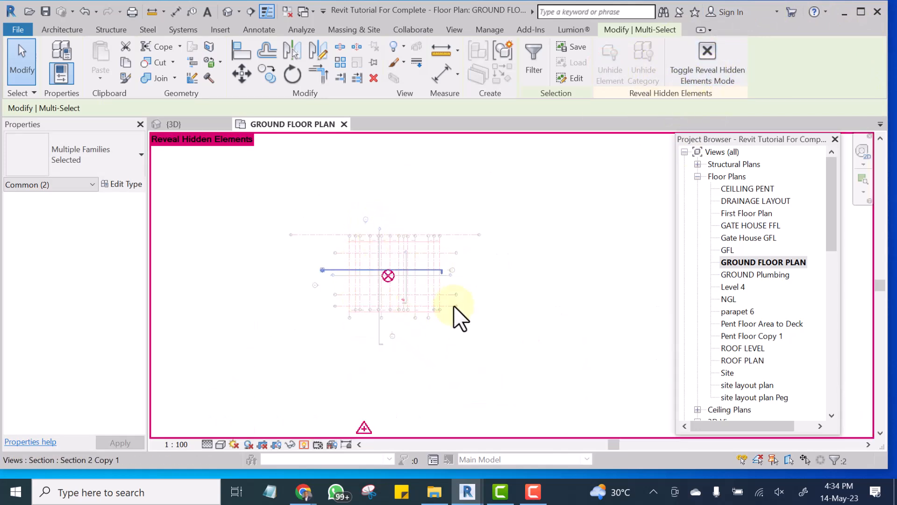
{"action": "scroll", "coordinate": [409, 320], "scroll_direction": "up", "scroll_amount": 1}
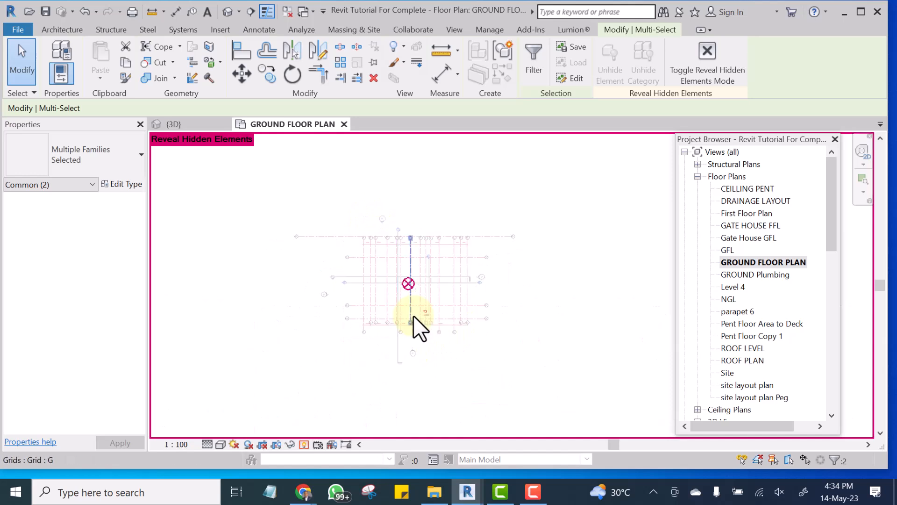
{"action": "scroll", "coordinate": [413, 309], "scroll_direction": "up", "scroll_amount": 6}
{"action": "middle_click_drag", "start_coordinate": [429, 260], "coordinate": [422, 295]}
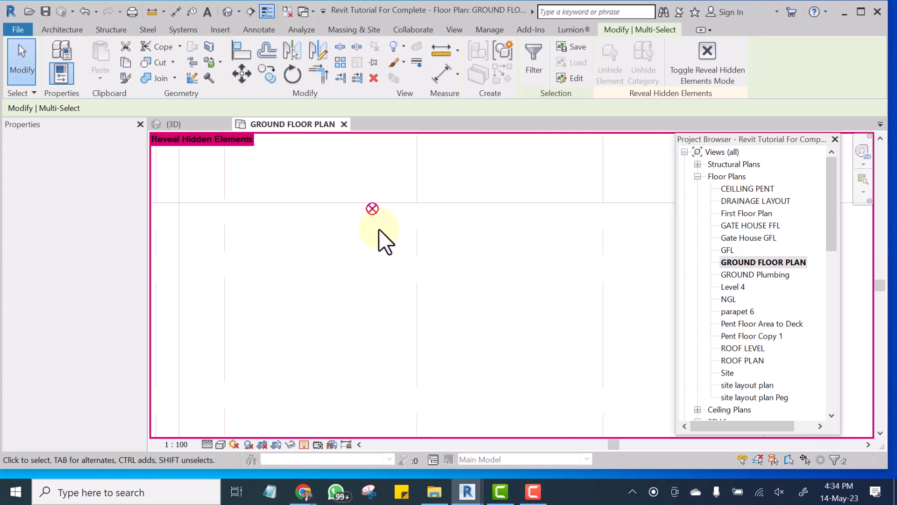
{"action": "left_click", "coordinate": [373, 209]}
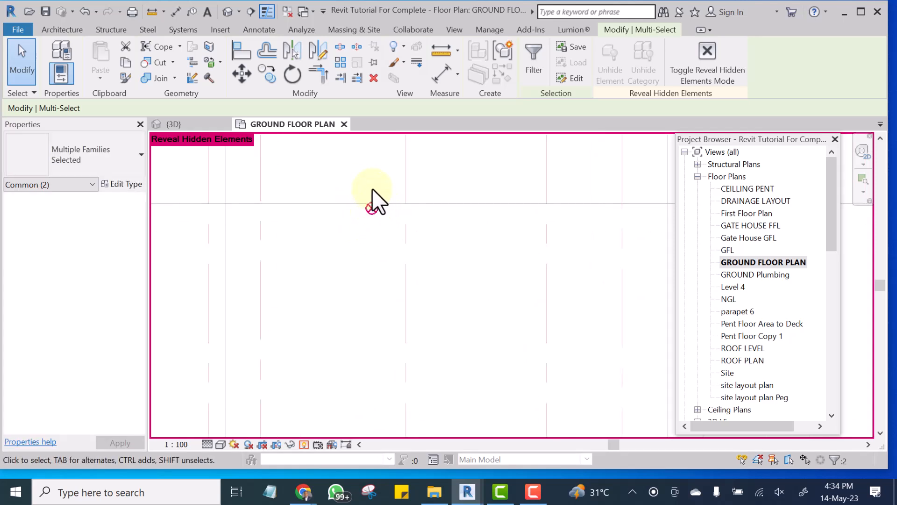
{"action": "scroll", "coordinate": [372, 190], "scroll_direction": "down", "scroll_amount": 5}
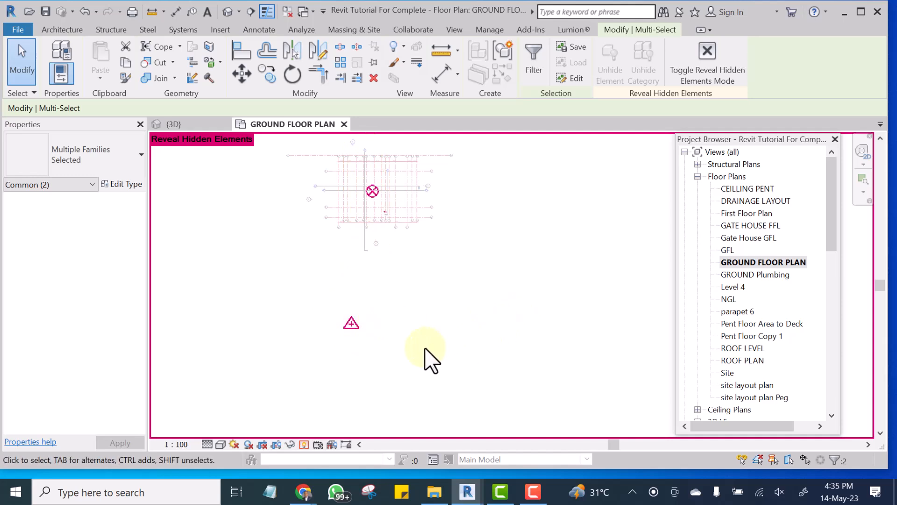
{"action": "left_click", "coordinate": [400, 299]}
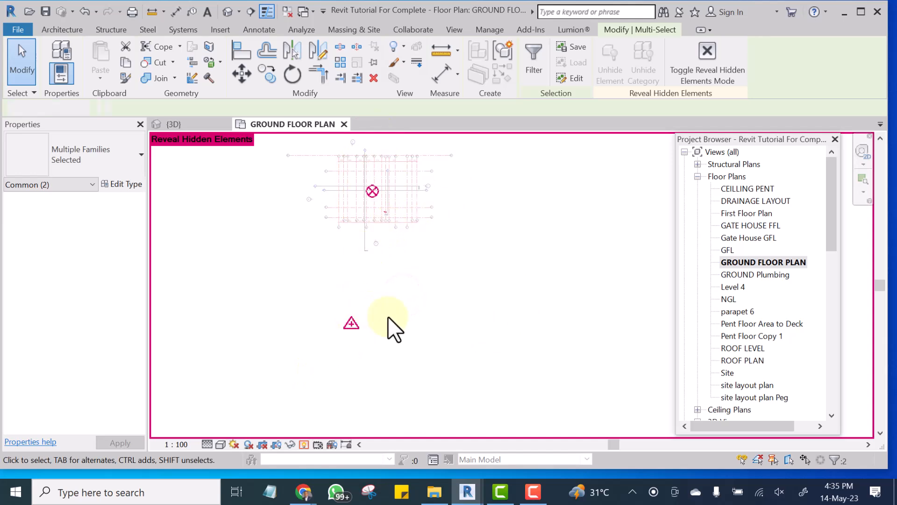
{"action": "left_click", "coordinate": [351, 322]}
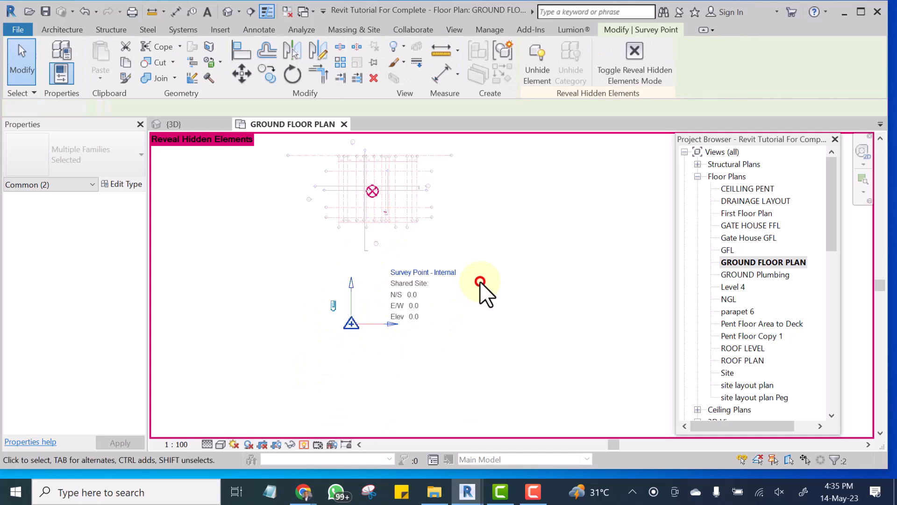
{"action": "left_click", "coordinate": [491, 309]}
{"action": "left_click", "coordinate": [378, 191]}
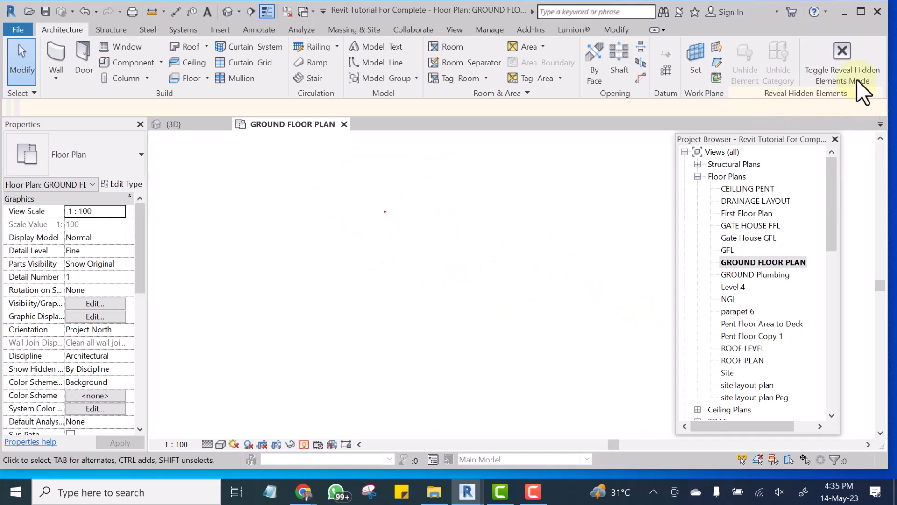
Exit Reveal Hidden Elements mode to return to the normal ground floor plan display.
{"action": "left_click", "coordinate": [807, 71]}
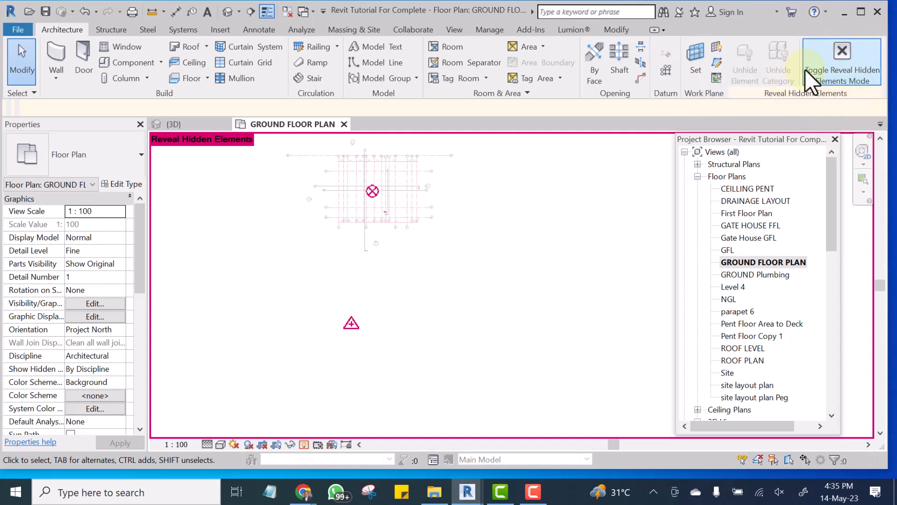
{"action": "left_click", "coordinate": [828, 63]}
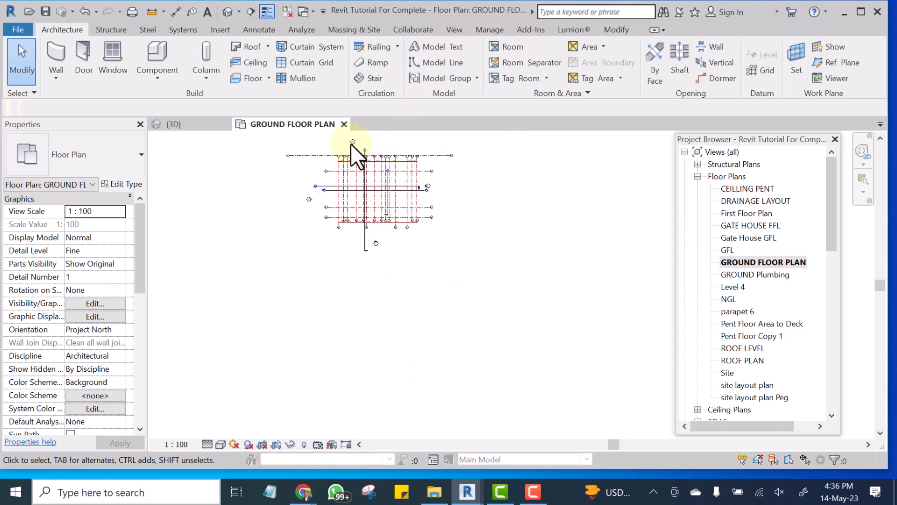
{"action": "scroll", "coordinate": [357, 154], "scroll_direction": "up", "scroll_amount": 5}
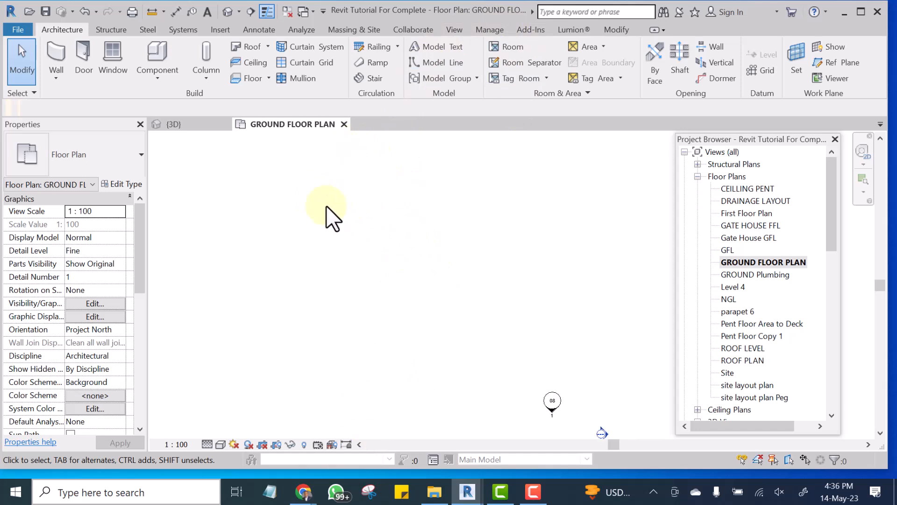
{"action": "scroll", "coordinate": [391, 243], "scroll_direction": "down", "scroll_amount": 5}
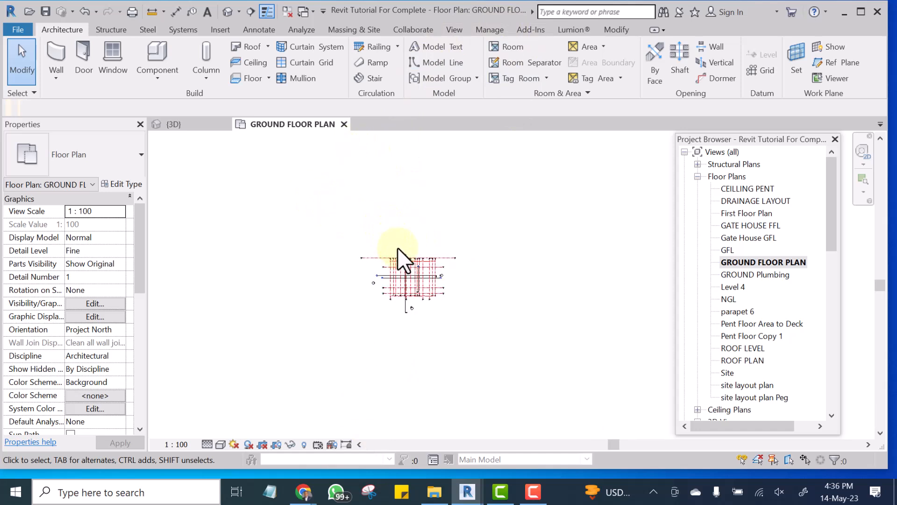
Delete grids A to N, grid 3, the dimension string between the upper grid heads and the two vertical section lines, accepting the section view deletions.
{"action": "scroll", "coordinate": [411, 268], "scroll_direction": "up", "scroll_amount": 3}
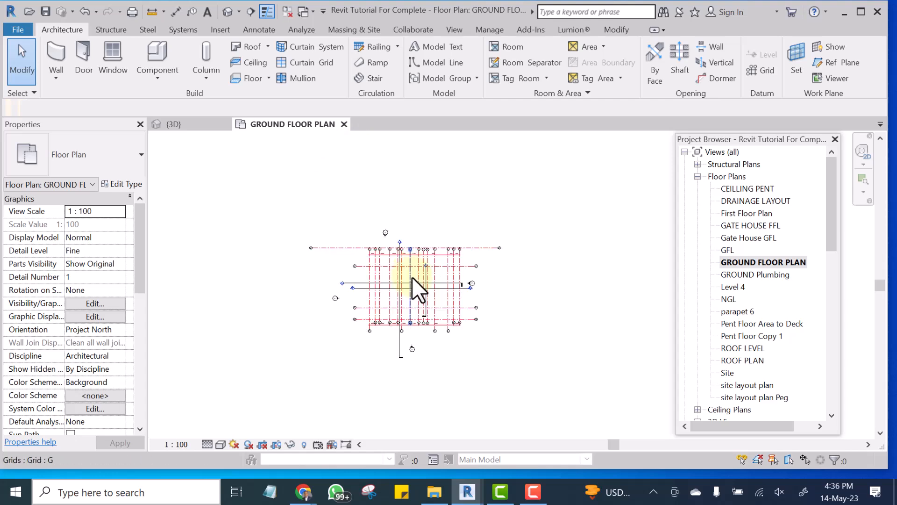
{"action": "scroll", "coordinate": [413, 279], "scroll_direction": "up", "scroll_amount": 3}
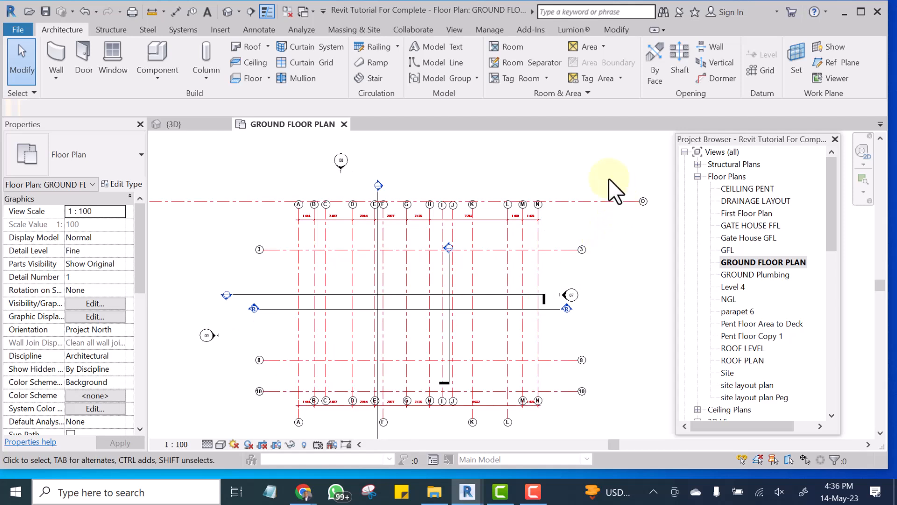
{"action": "left_click_drag", "start_coordinate": [586, 214], "coordinate": [461, 236]}
{"action": "left_click_drag", "start_coordinate": [362, 253], "coordinate": [275, 278]}
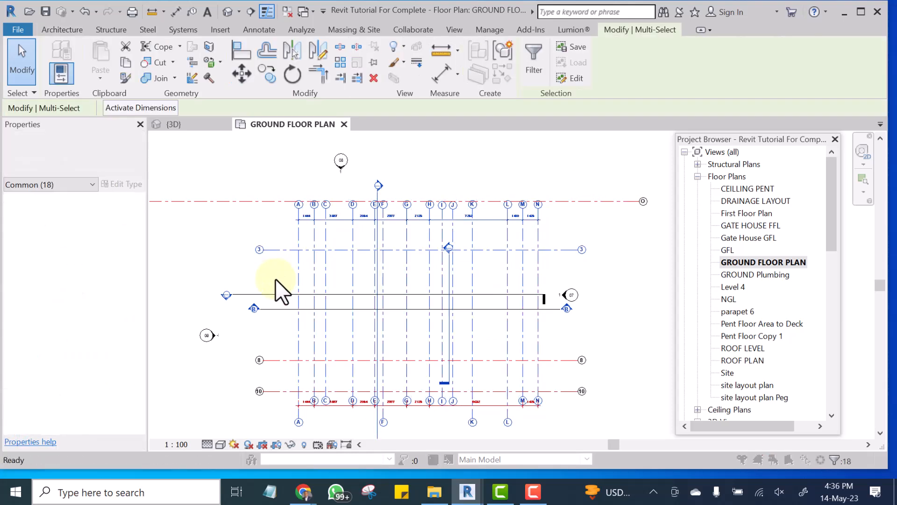
{"action": "key", "text": "Delete"}
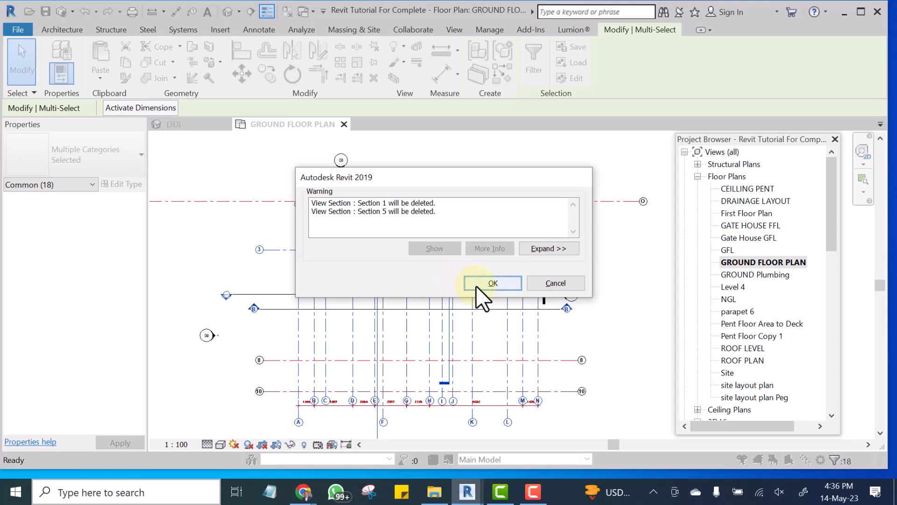
{"action": "left_click", "coordinate": [489, 283]}
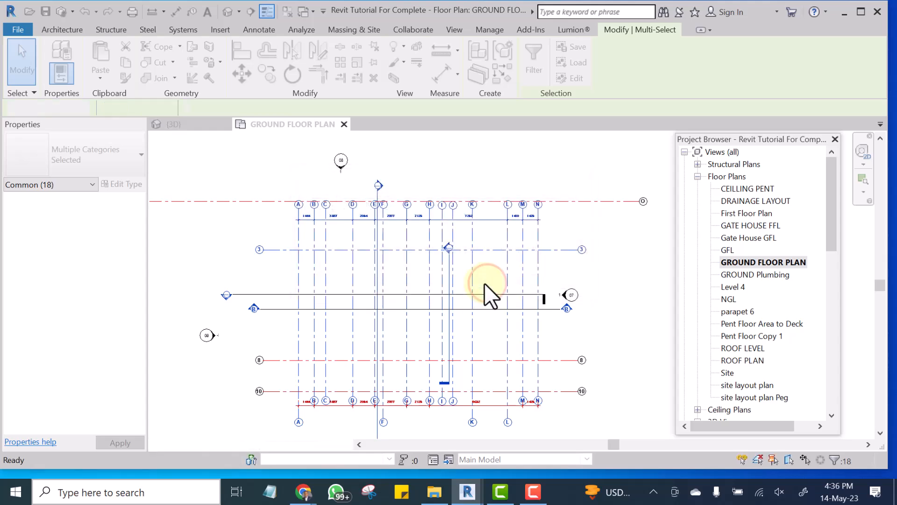
Delete the remaining grids O, 8 and 10 together with the two horizontal section lines, accepting the section view deletions.
{"action": "left_click_drag", "start_coordinate": [488, 160], "coordinate": [407, 248]}
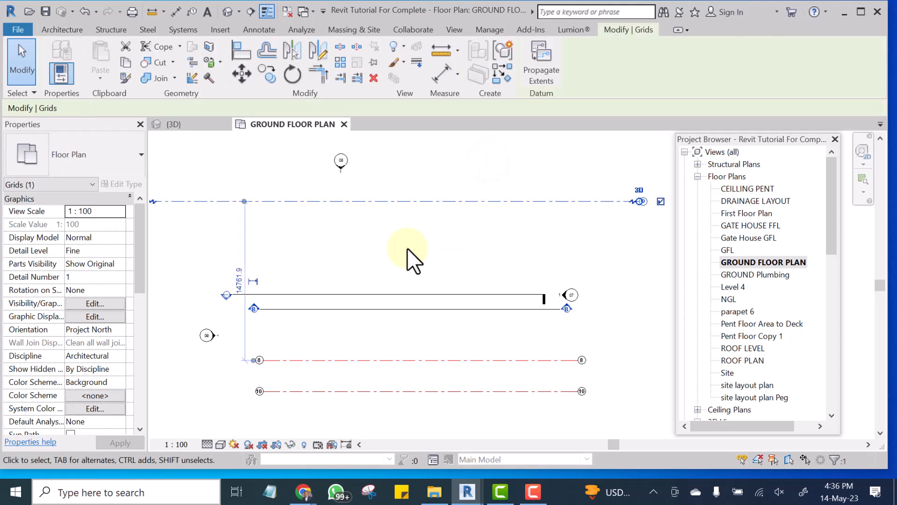
{"action": "key", "text": "Delete"}
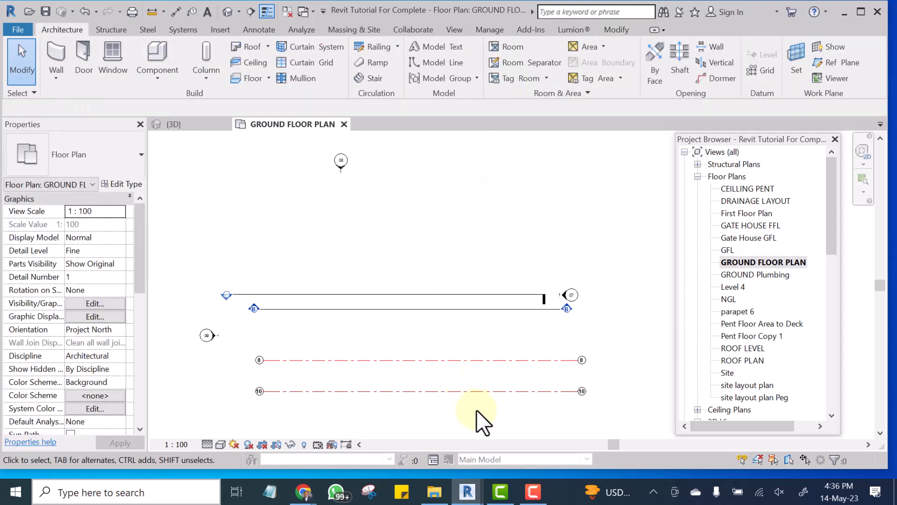
{"action": "left_click_drag", "start_coordinate": [483, 411], "coordinate": [406, 256]}
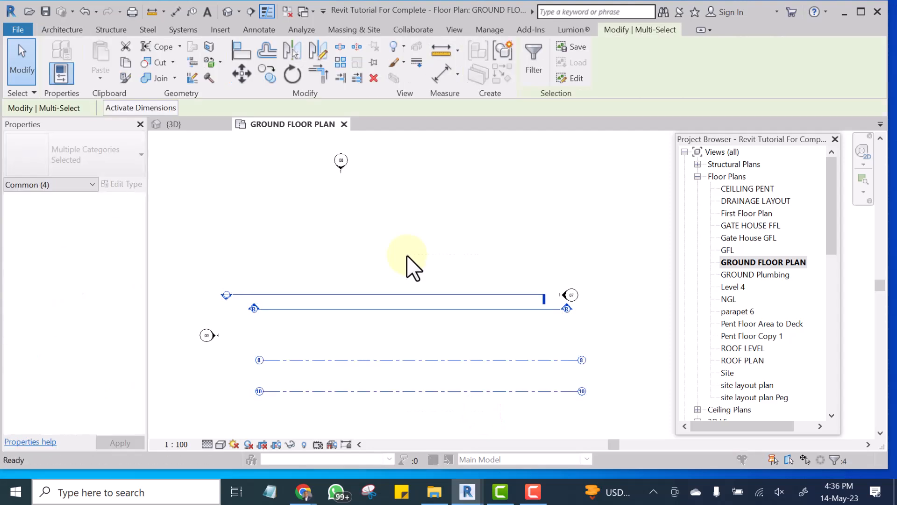
{"action": "key", "text": "Delete"}
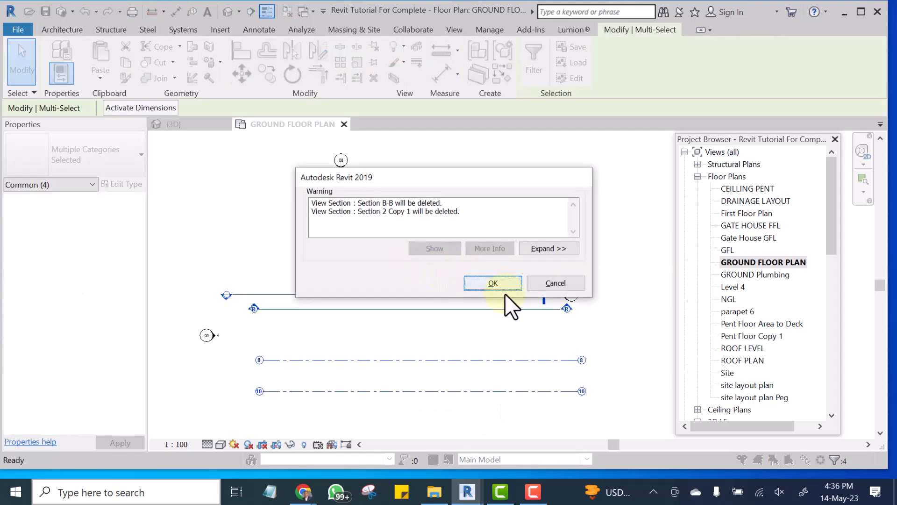
{"action": "left_click", "coordinate": [494, 282]}
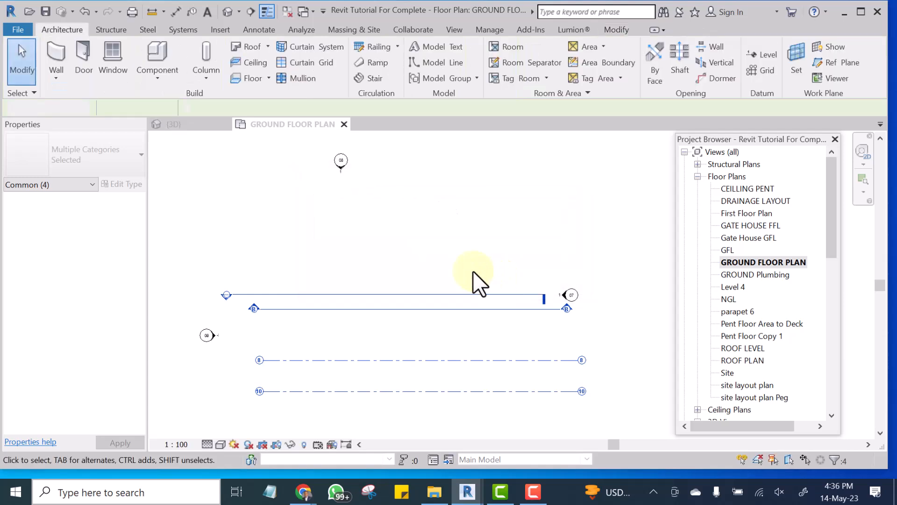
Examine the positions of the four elevation markers around the cleared ground floor plan.
{"action": "scroll", "coordinate": [473, 276], "scroll_direction": "down", "scroll_amount": 3}
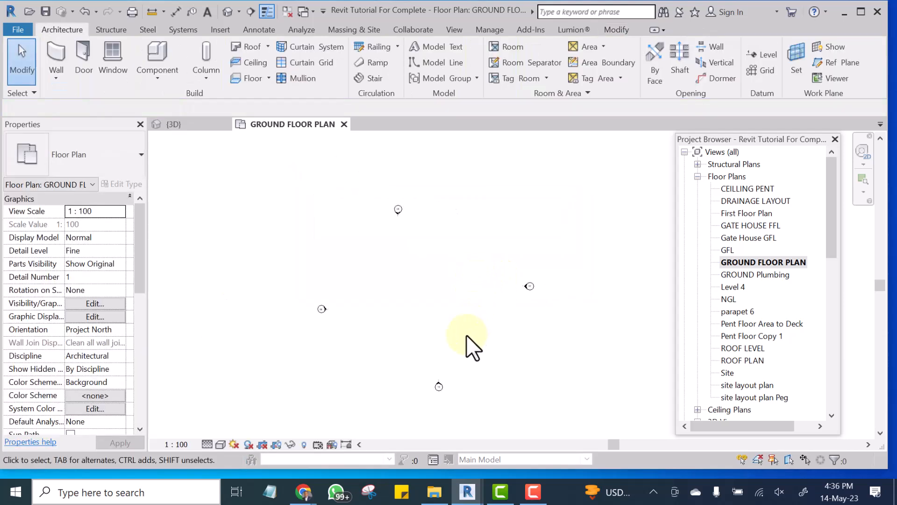
{"action": "scroll", "coordinate": [458, 378], "scroll_direction": "up", "scroll_amount": 3}
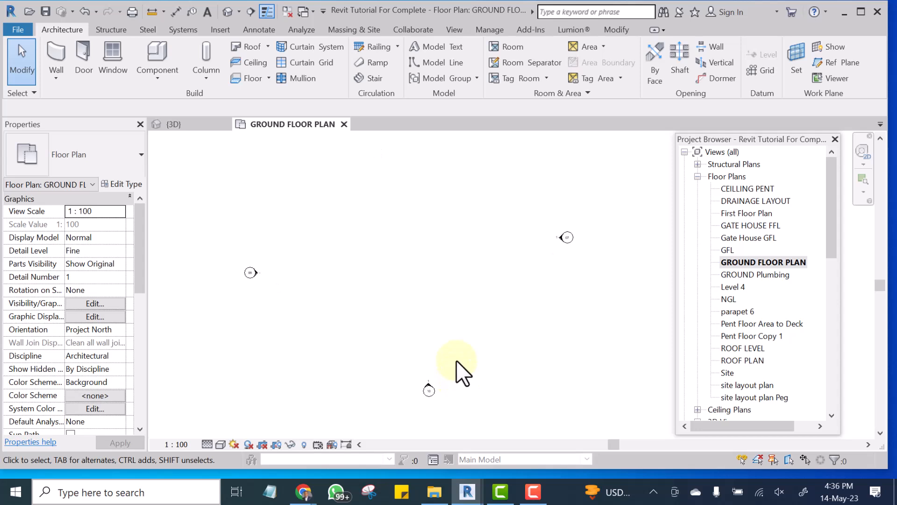
{"action": "middle_click_drag", "start_coordinate": [462, 342], "coordinate": [456, 321]}
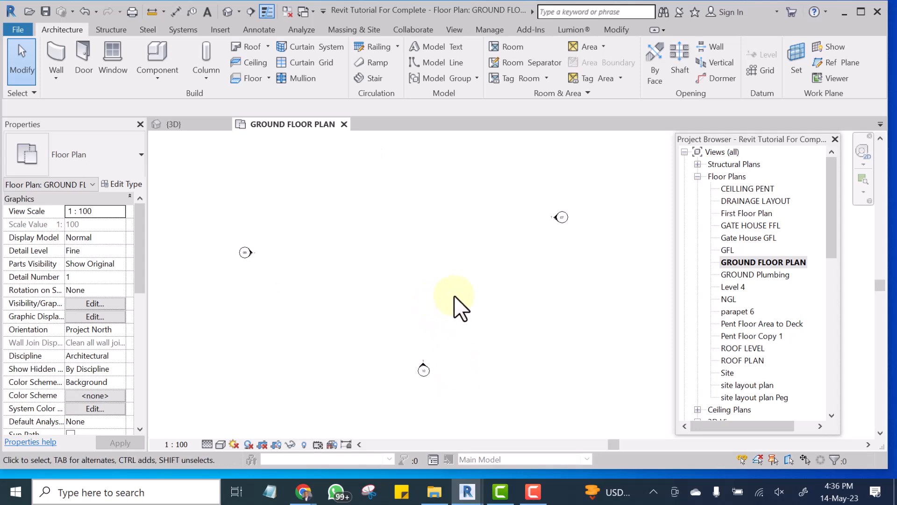
{"action": "scroll", "coordinate": [456, 307], "scroll_direction": "down", "scroll_amount": 2}
{"action": "scroll", "coordinate": [414, 239], "scroll_direction": "up", "scroll_amount": 2}
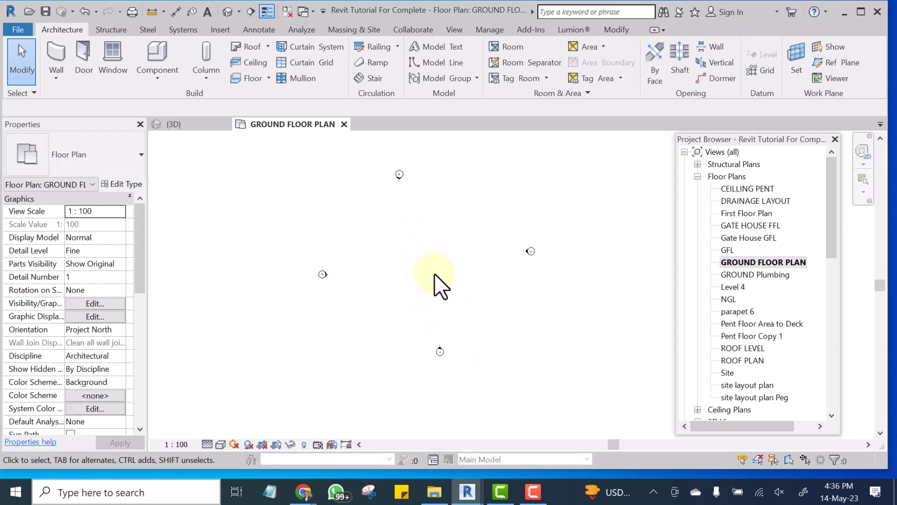
{"action": "scroll", "coordinate": [432, 273], "scroll_direction": "up", "scroll_amount": 1}
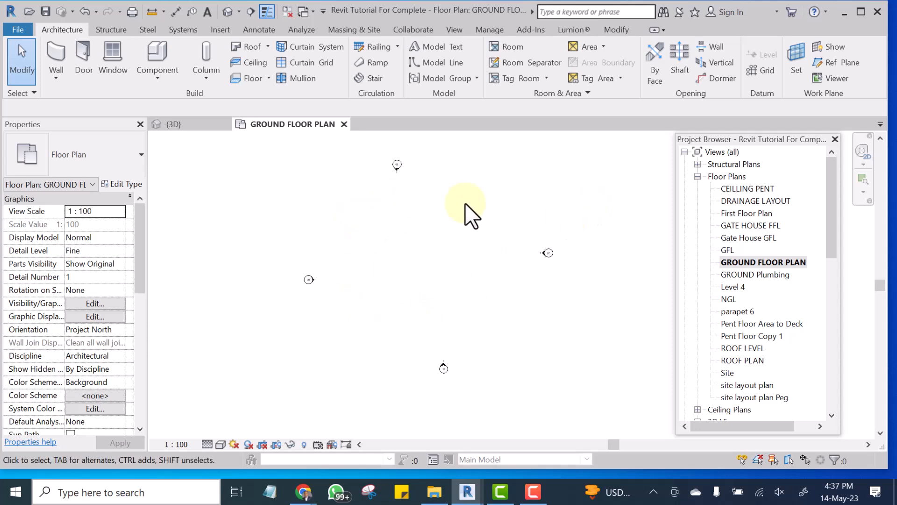
{"action": "scroll", "coordinate": [462, 294], "scroll_direction": "down", "scroll_amount": 1}
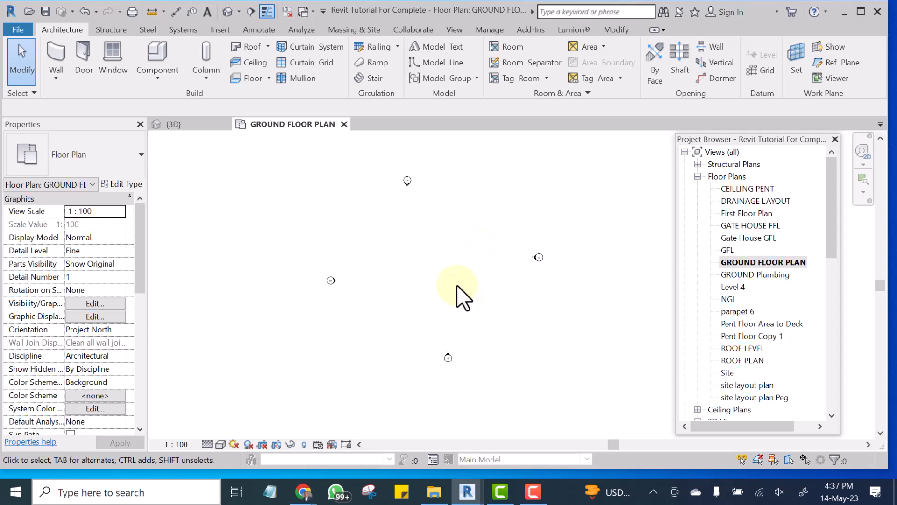
{"action": "scroll", "coordinate": [320, 260], "scroll_direction": "down", "scroll_amount": 1}
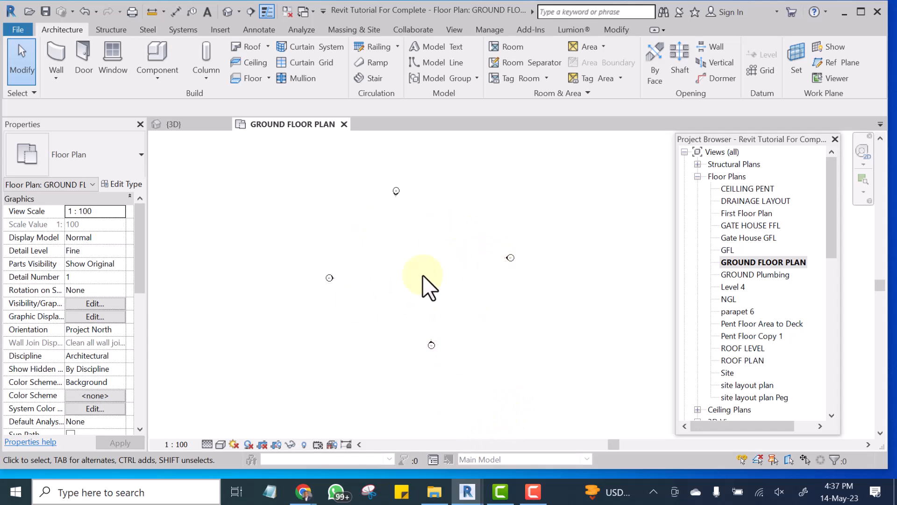
Move the left-hand elevation marker horizontally outward, away from the centre of the ground floor plan.
{"action": "left_click_drag", "start_coordinate": [378, 234], "coordinate": [287, 342]}
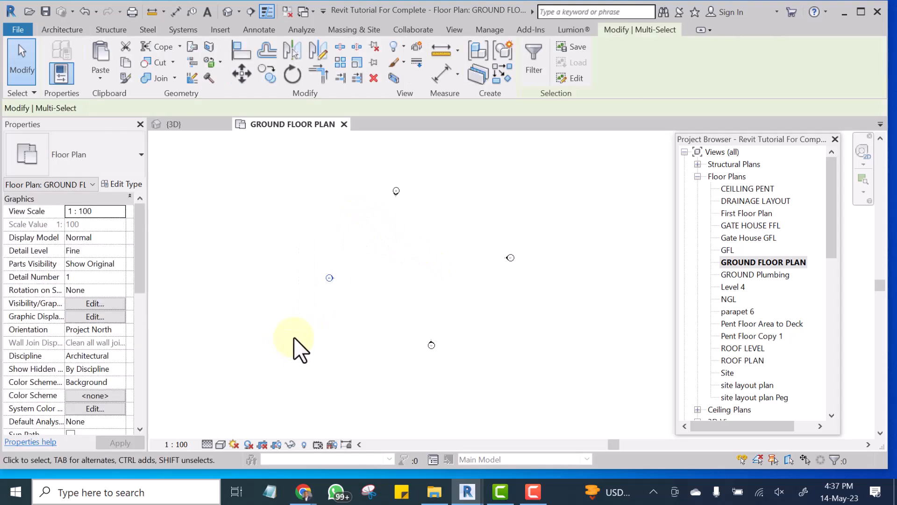
{"action": "scroll", "coordinate": [439, 230], "scroll_direction": "up", "scroll_amount": 2}
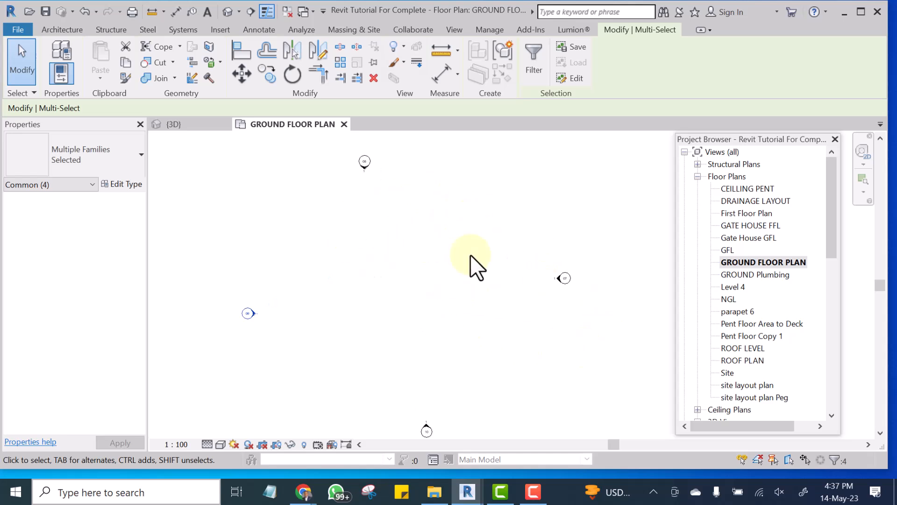
{"action": "scroll", "coordinate": [488, 191], "scroll_direction": "down", "scroll_amount": 2}
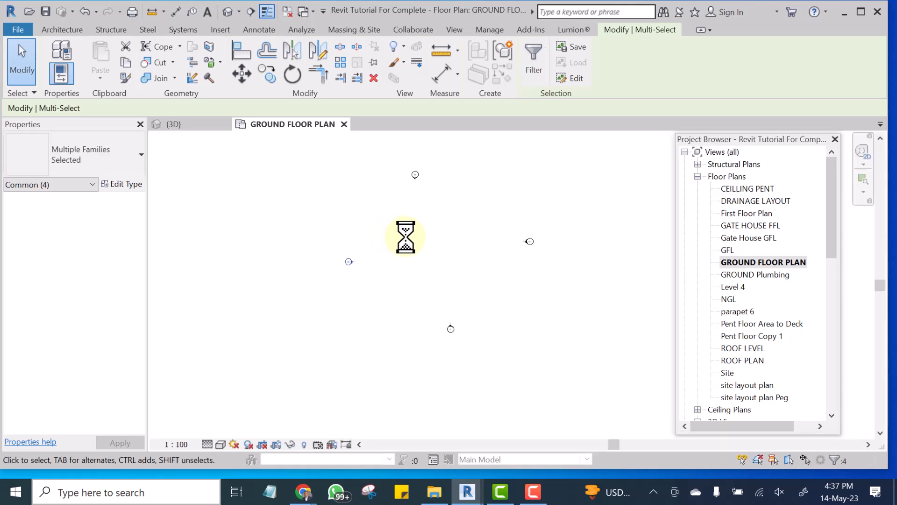
{"action": "left_click_drag", "start_coordinate": [413, 215], "coordinate": [302, 326]}
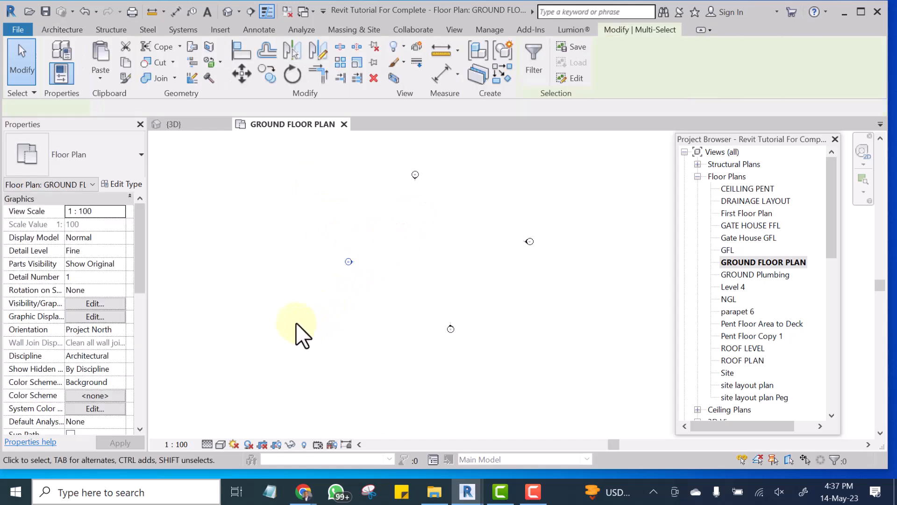
{"action": "left_click", "coordinate": [241, 72]}
{"action": "left_click", "coordinate": [348, 261]}
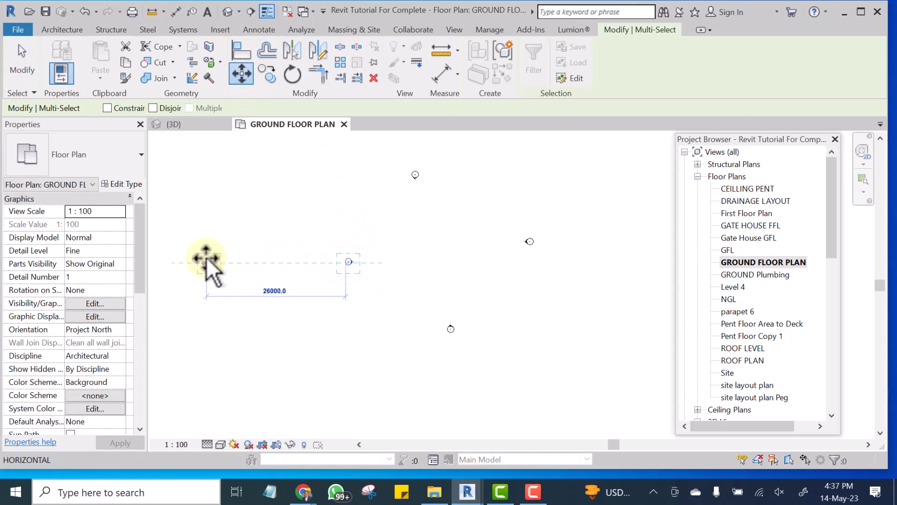
{"action": "left_click", "coordinate": [175, 262]}
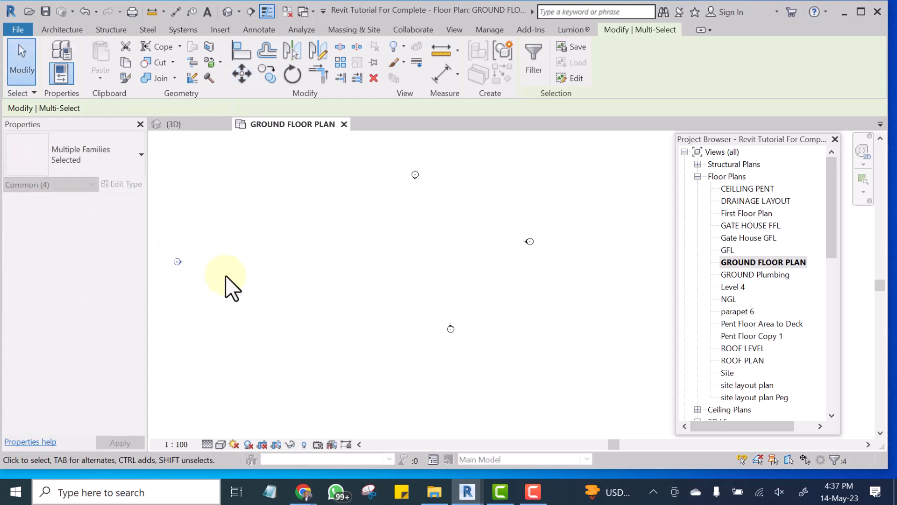
Move the right-hand elevation marker about 24000 mm horizontally outward from the plan's centre.
{"action": "left_click_drag", "start_coordinate": [603, 193], "coordinate": [497, 285]}
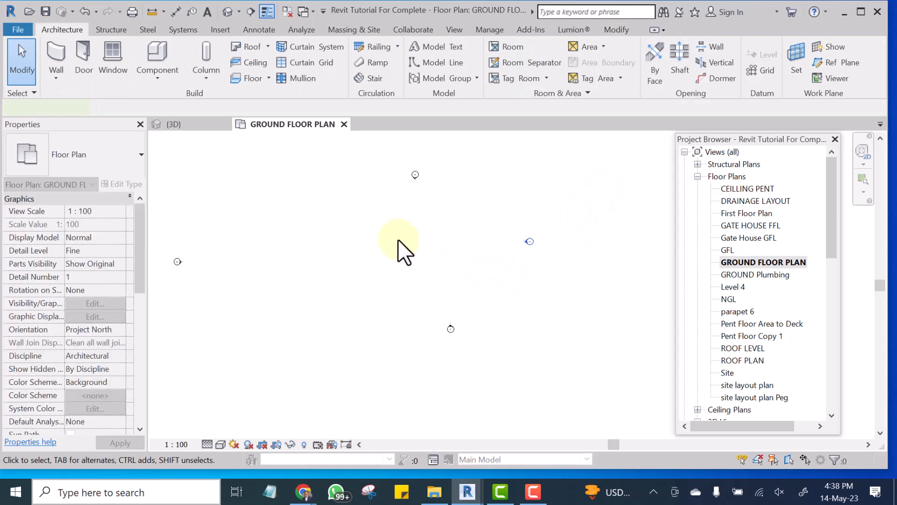
{"action": "left_click_drag", "start_coordinate": [404, 244], "coordinate": [354, 187]}
{"action": "left_click", "coordinate": [240, 73]}
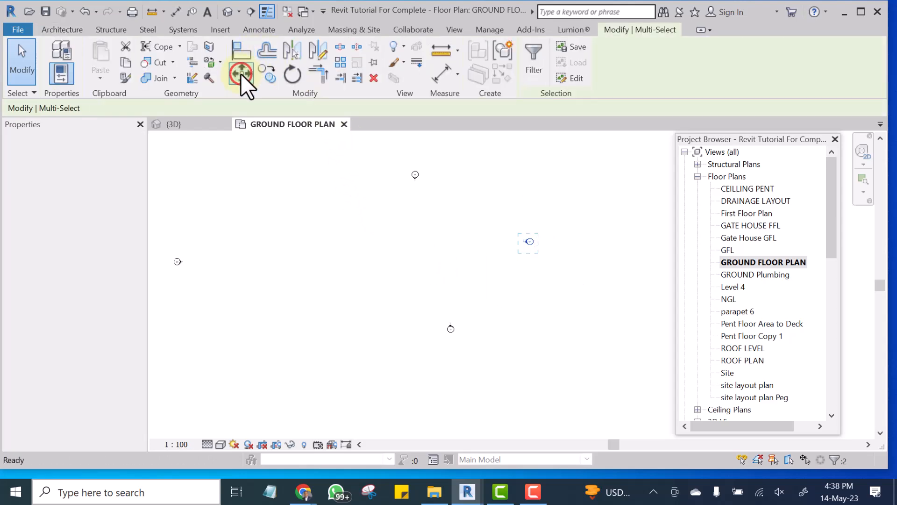
{"action": "left_click", "coordinate": [528, 242]}
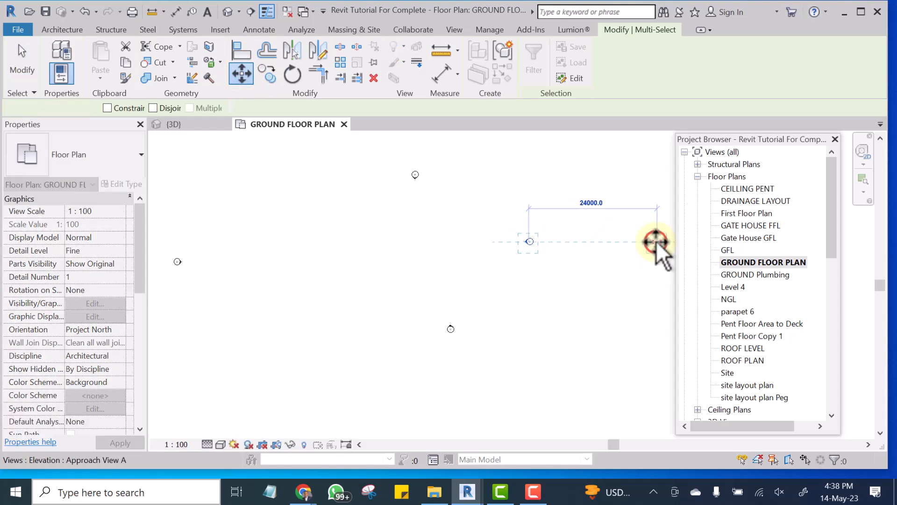
{"action": "left_click", "coordinate": [656, 240]}
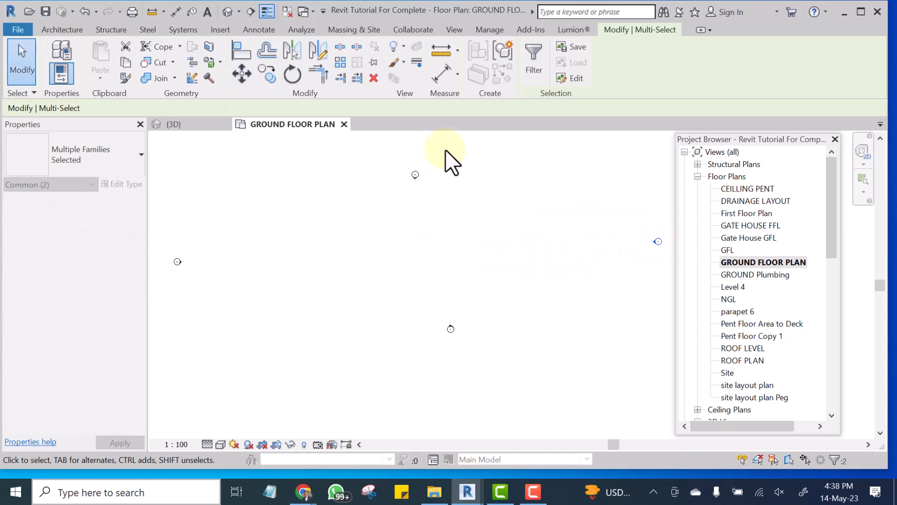
Move the upper elevation marker about 47000 mm straight up, away from the plan's centre.
{"action": "left_click_drag", "start_coordinate": [386, 192], "coordinate": [369, 219]}
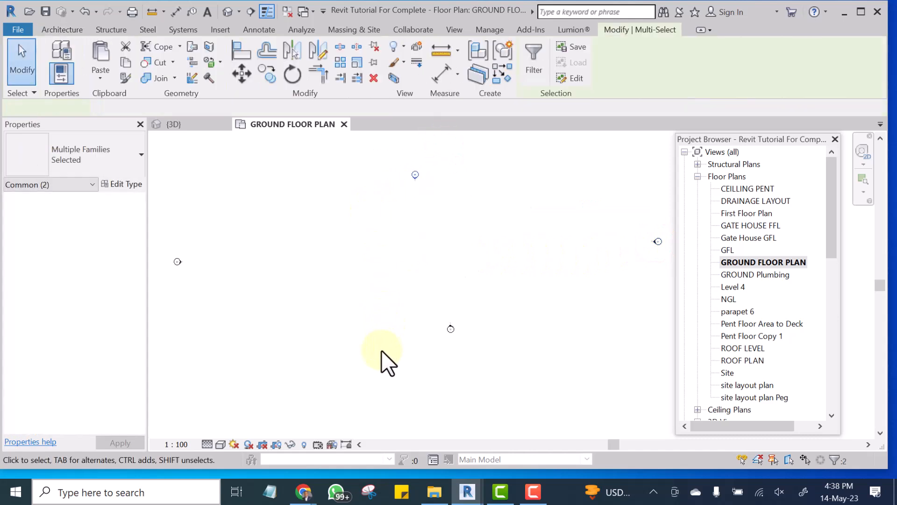
{"action": "scroll", "coordinate": [380, 351], "scroll_direction": "down", "scroll_amount": 2}
{"action": "scroll", "coordinate": [385, 346], "scroll_direction": "down", "scroll_amount": 2}
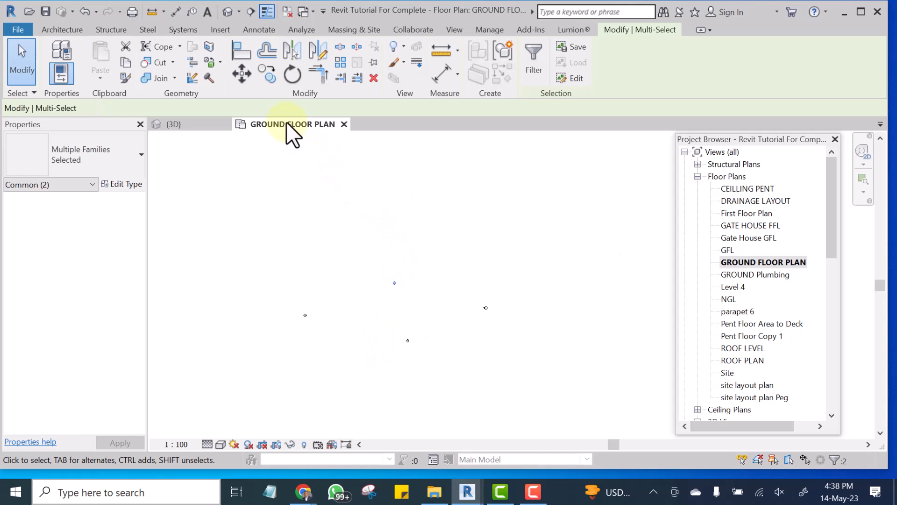
{"action": "left_click", "coordinate": [242, 70]}
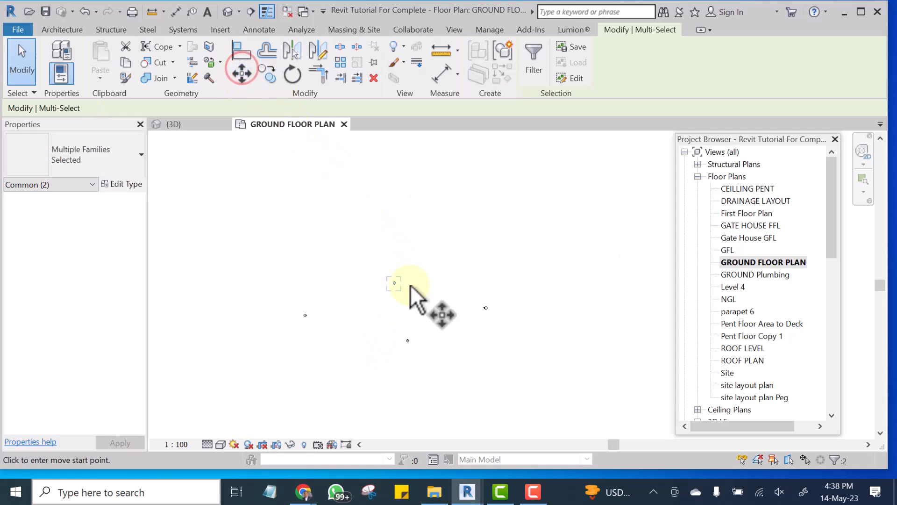
{"action": "left_click", "coordinate": [394, 282]}
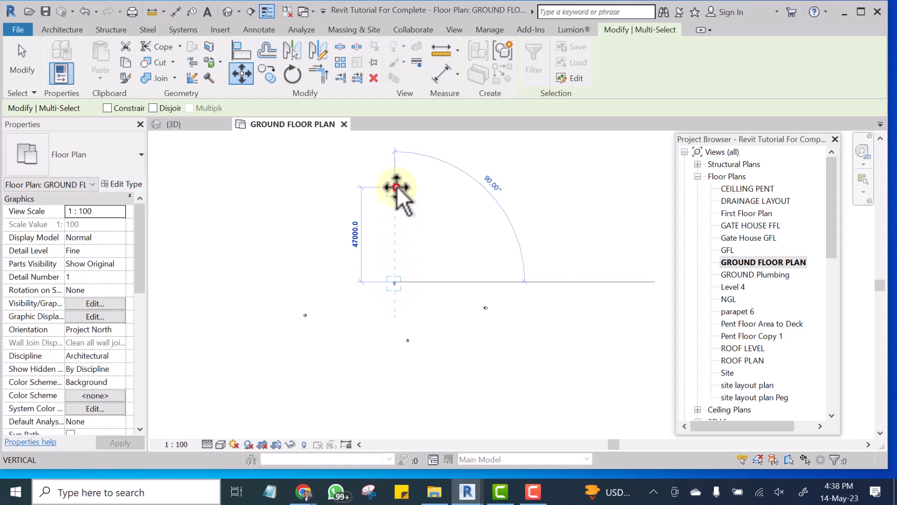
{"action": "left_click", "coordinate": [395, 188]}
Move the lower elevation marker about 41000 mm straight down from the plan's centre and clear the selection.
{"action": "left_click_drag", "start_coordinate": [430, 307], "coordinate": [377, 388]}
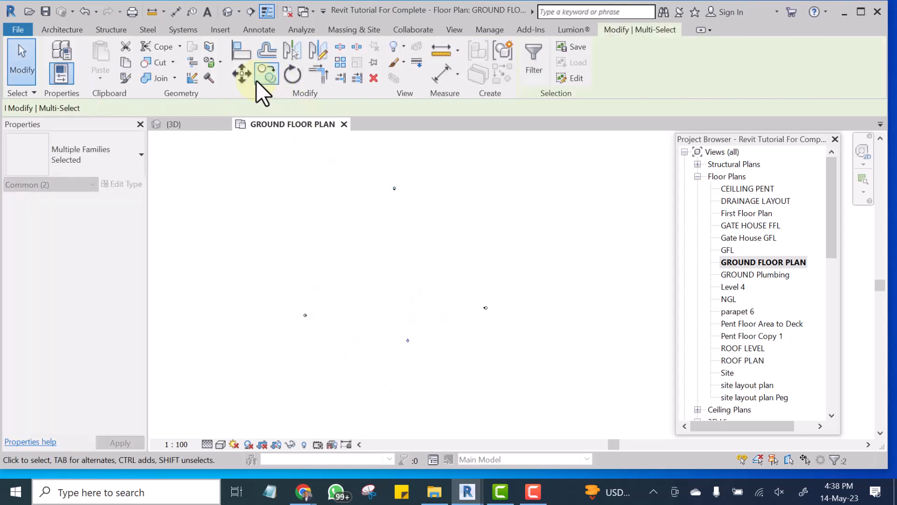
{"action": "left_click", "coordinate": [239, 75]}
{"action": "left_click", "coordinate": [407, 341]}
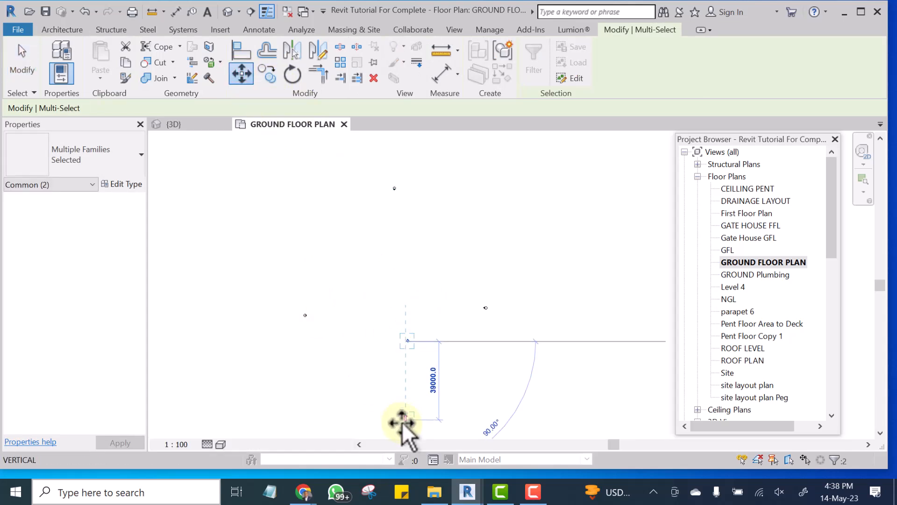
{"action": "left_click", "coordinate": [402, 422]}
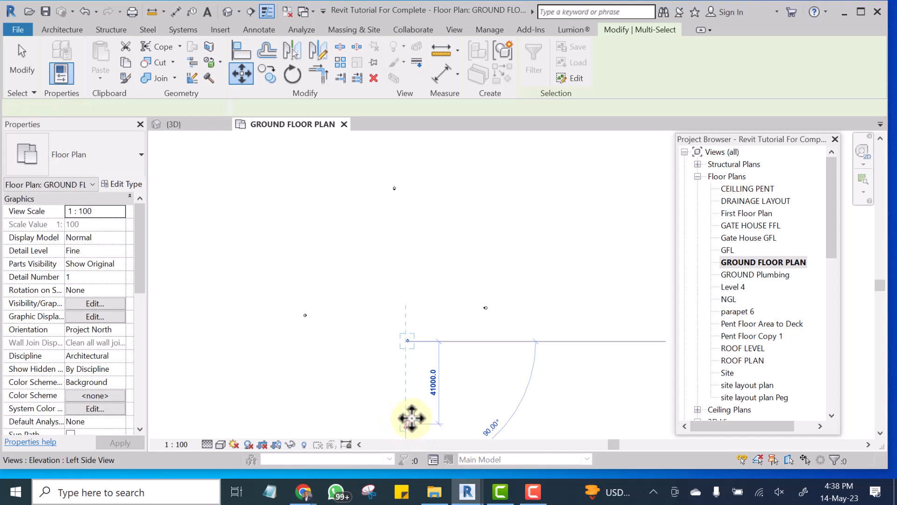
{"action": "left_click", "coordinate": [432, 270]}
Examine the spacing of the four elevation markers and the open drawing area between them.
{"action": "scroll", "coordinate": [461, 254], "scroll_direction": "down", "scroll_amount": 2}
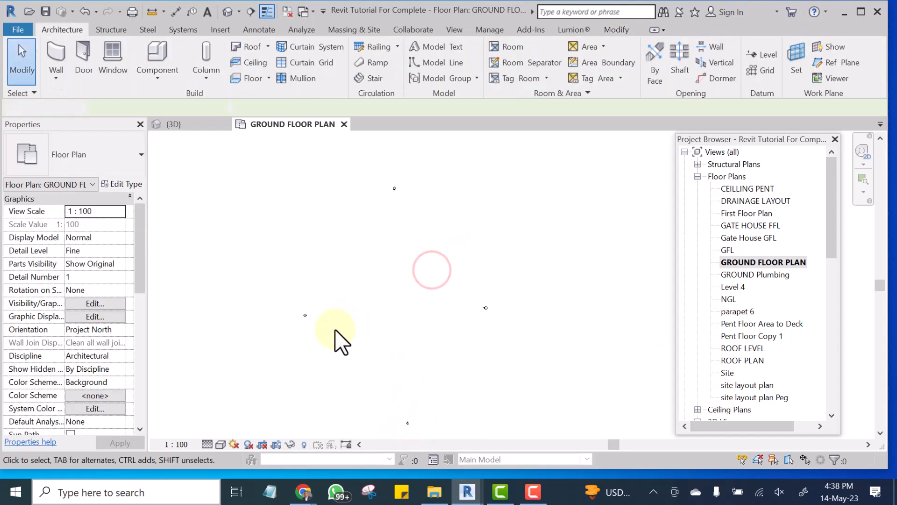
{"action": "scroll", "coordinate": [335, 330], "scroll_direction": "up", "scroll_amount": 1}
{"action": "scroll", "coordinate": [489, 276], "scroll_direction": "up", "scroll_amount": 1}
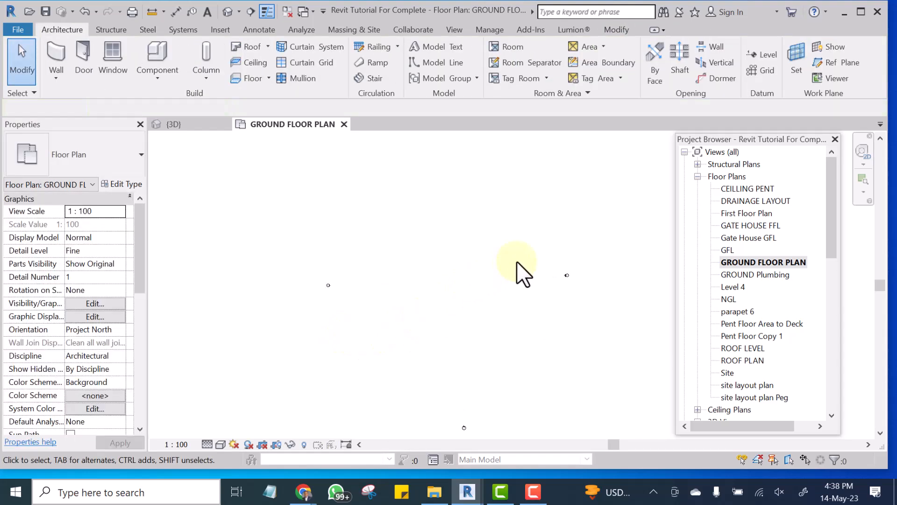
{"action": "scroll", "coordinate": [517, 262], "scroll_direction": "up", "scroll_amount": 1}
{"action": "scroll", "coordinate": [444, 248], "scroll_direction": "up", "scroll_amount": 2}
{"action": "scroll", "coordinate": [373, 260], "scroll_direction": "up", "scroll_amount": 1}
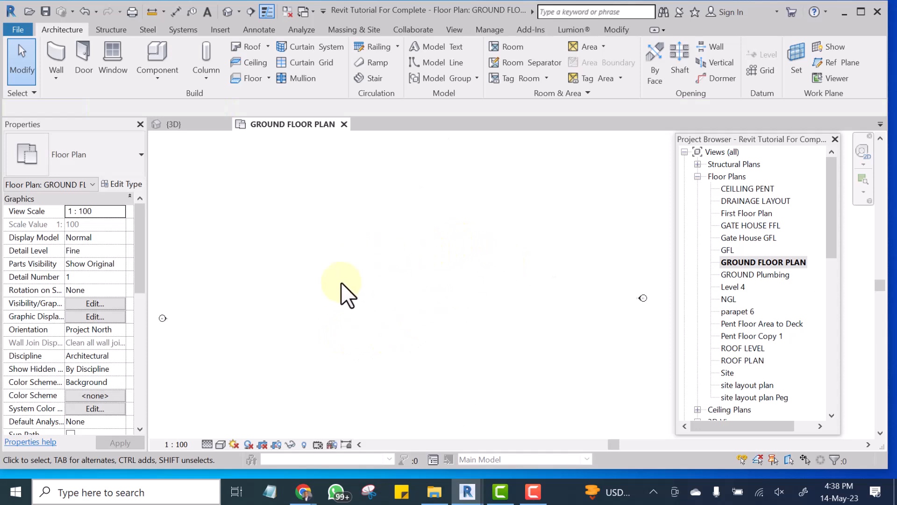
{"action": "scroll", "coordinate": [405, 327], "scroll_direction": "up", "scroll_amount": 2}
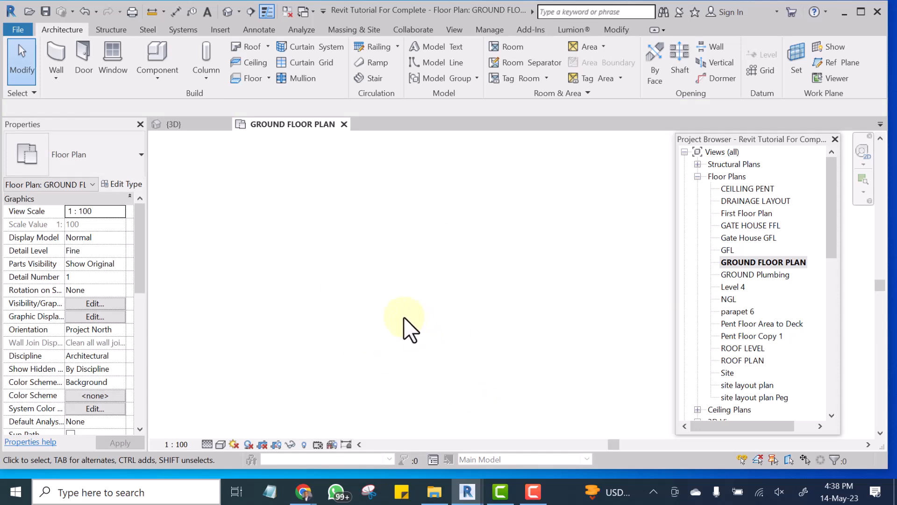
{"action": "scroll", "coordinate": [400, 306], "scroll_direction": "down", "scroll_amount": 3}
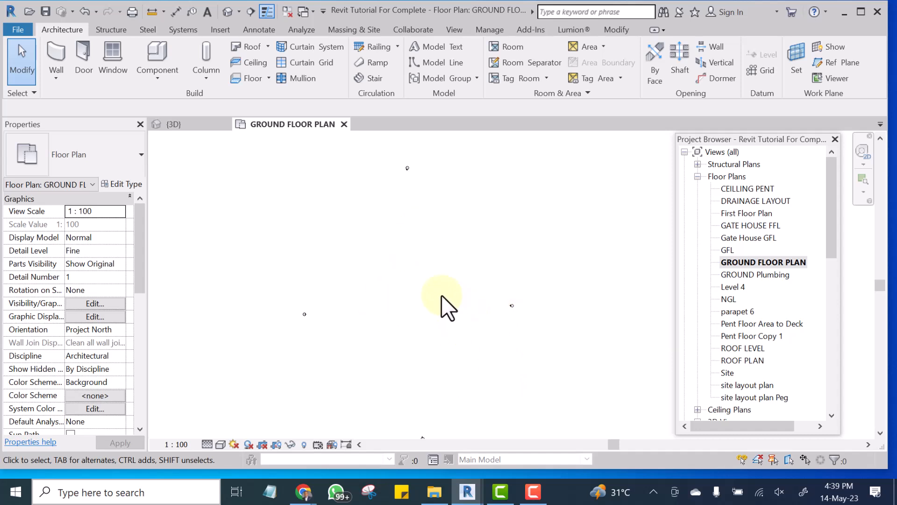
{"action": "scroll", "coordinate": [422, 304], "scroll_direction": "down", "scroll_amount": 1}
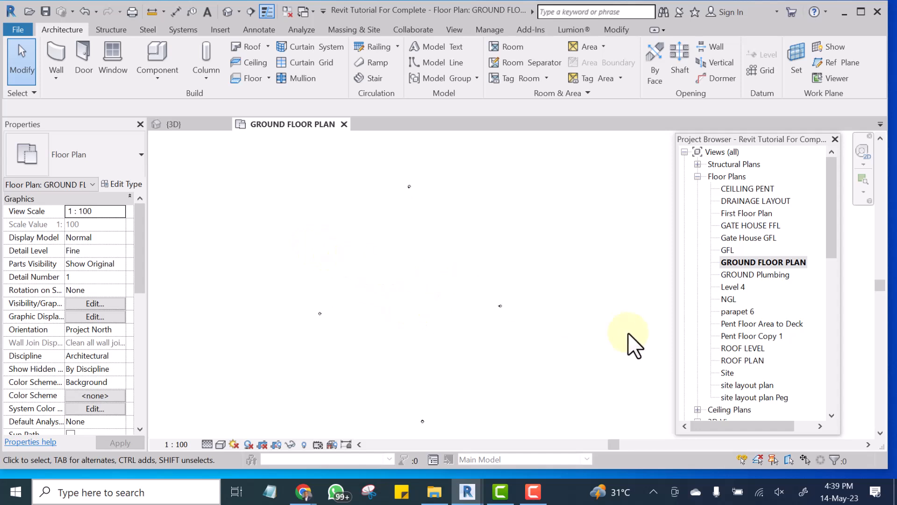
Undock the Properties palette and arrange it and the floating Project Browser at opposite sides of the drawing area.
{"action": "left_click", "coordinate": [828, 203]}
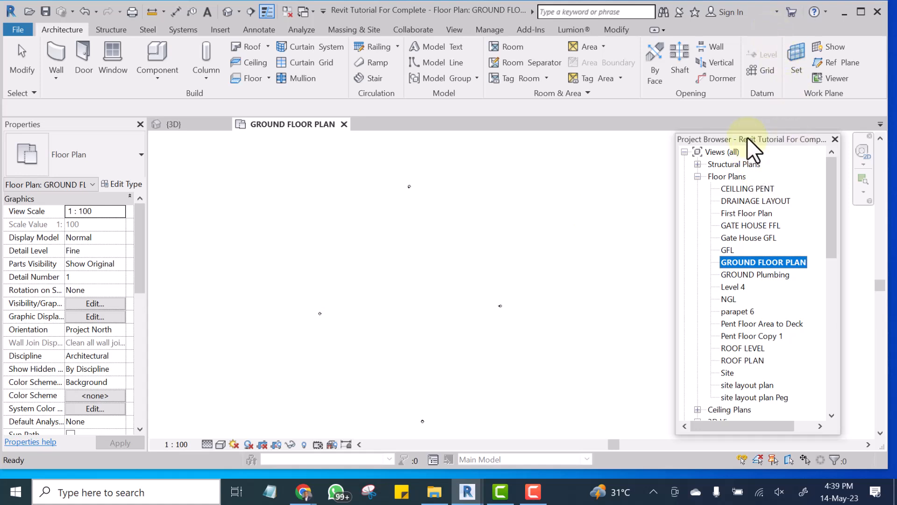
{"action": "left_click_drag", "start_coordinate": [753, 139], "coordinate": [682, 147]}
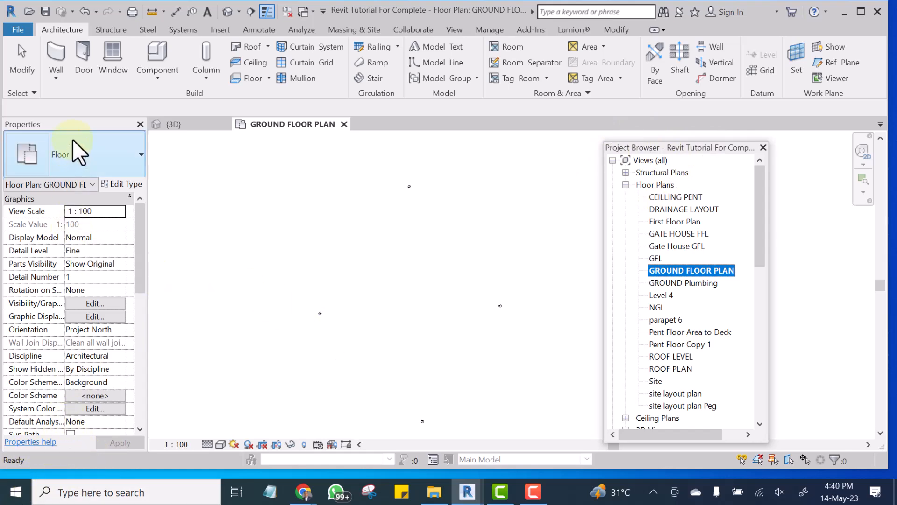
{"action": "left_click_drag", "start_coordinate": [66, 124], "coordinate": [269, 168]}
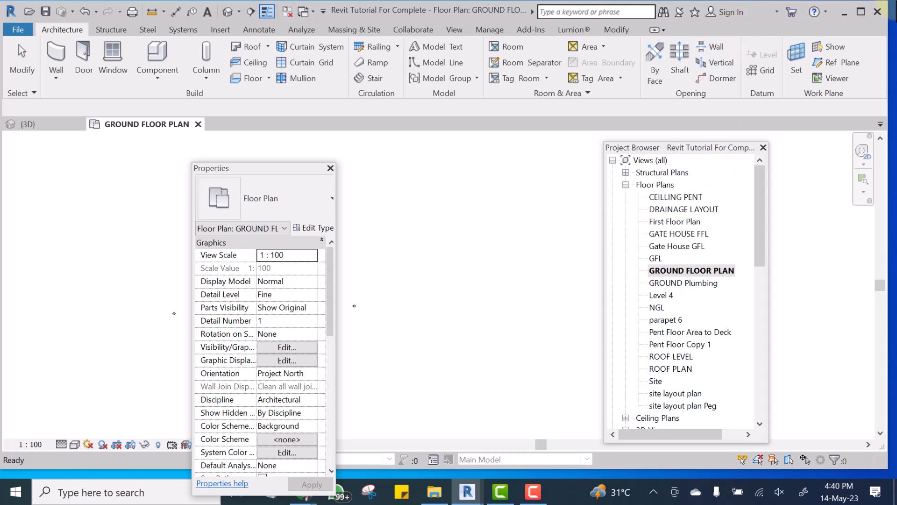
{"action": "left_click_drag", "start_coordinate": [684, 154], "coordinate": [710, 115]}
{"action": "left_click_drag", "start_coordinate": [732, 112], "coordinate": [740, 142]}
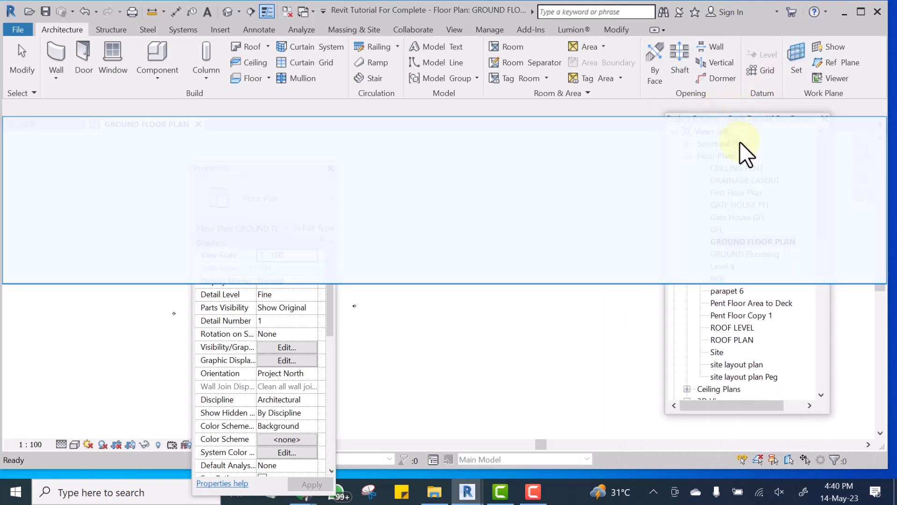
{"action": "left_click_drag", "start_coordinate": [724, 192], "coordinate": [752, 148]}
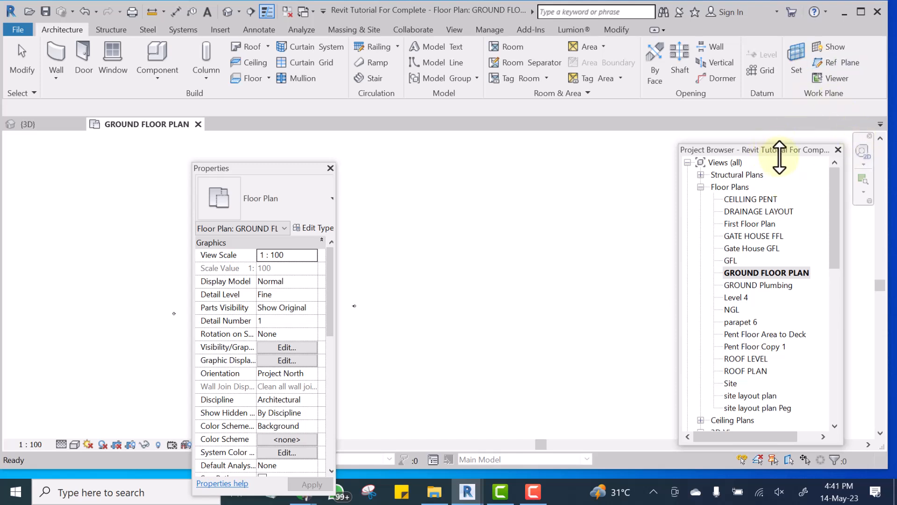
{"action": "scroll", "coordinate": [328, 453], "scroll_direction": "down", "scroll_amount": 8}
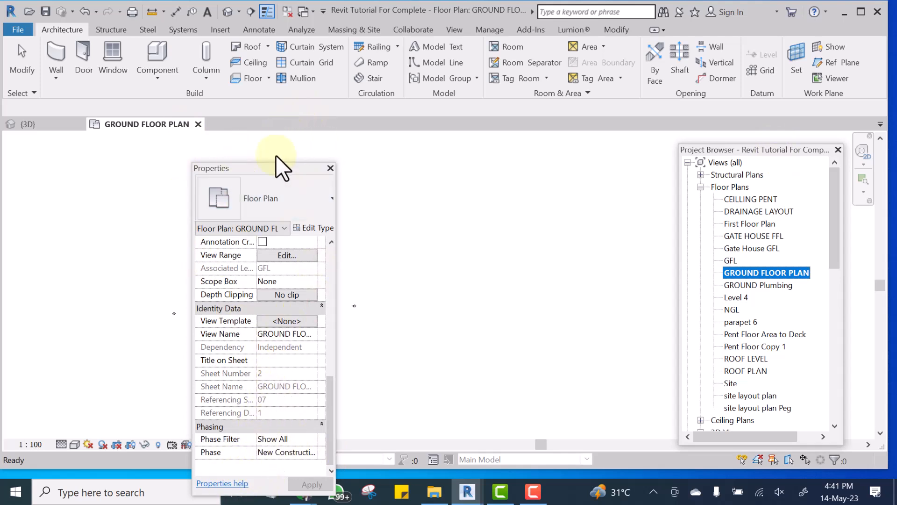
{"action": "left_click_drag", "start_coordinate": [276, 170], "coordinate": [97, 146]}
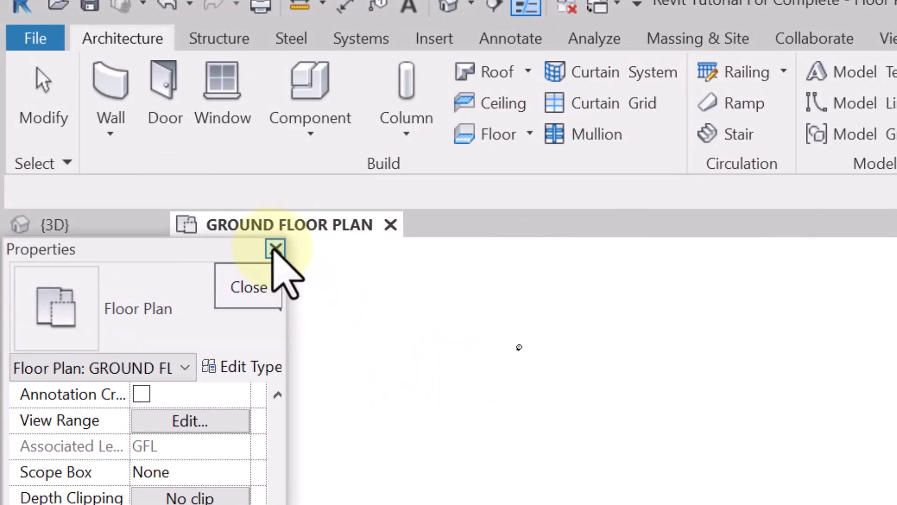
Close both the Properties palette and the Project Browser to leave only the drawing area.
{"action": "left_click", "coordinate": [275, 249]}
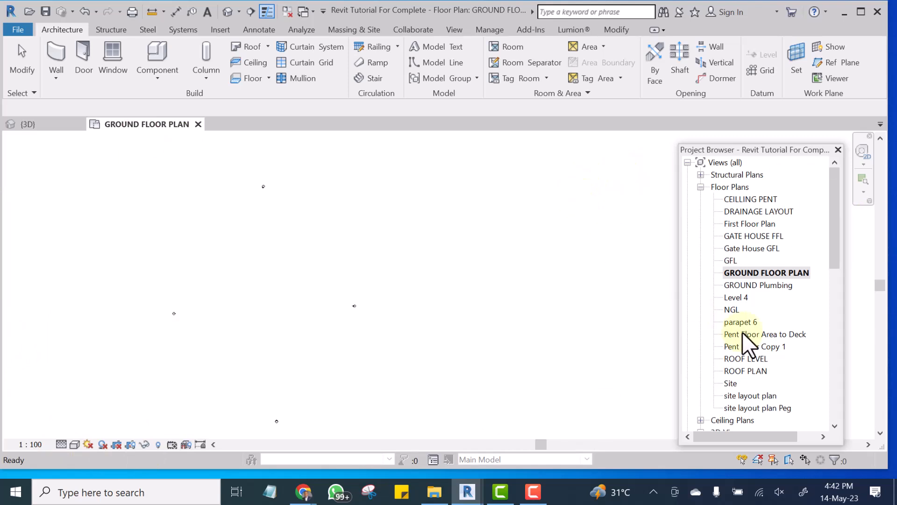
{"action": "left_click", "coordinate": [839, 148]}
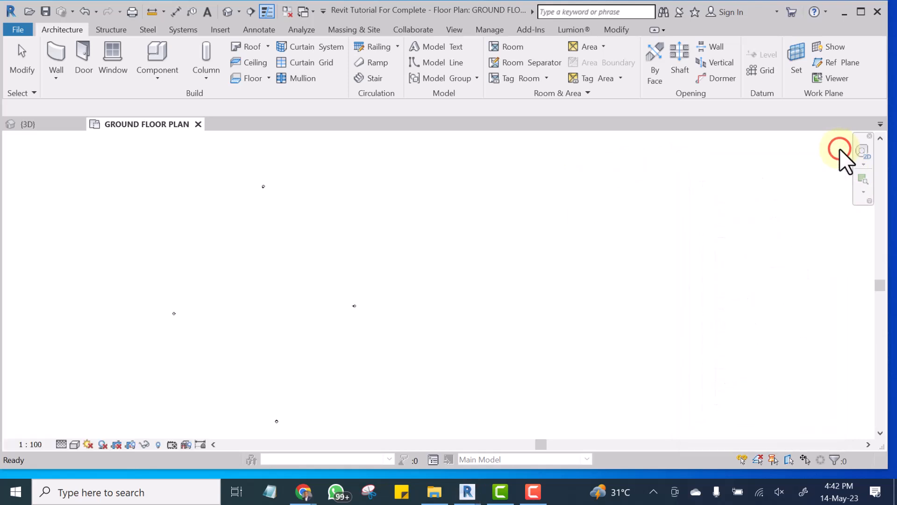
{"action": "left_click", "coordinate": [791, 238]}
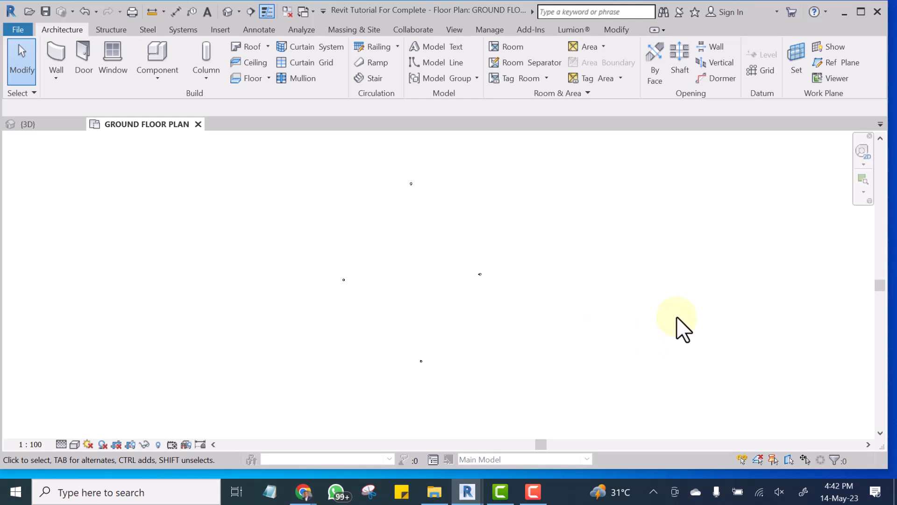
Restore the Project Browser and the Properties palette in the ground floor plan view.
{"action": "right_click", "coordinate": [669, 302]}
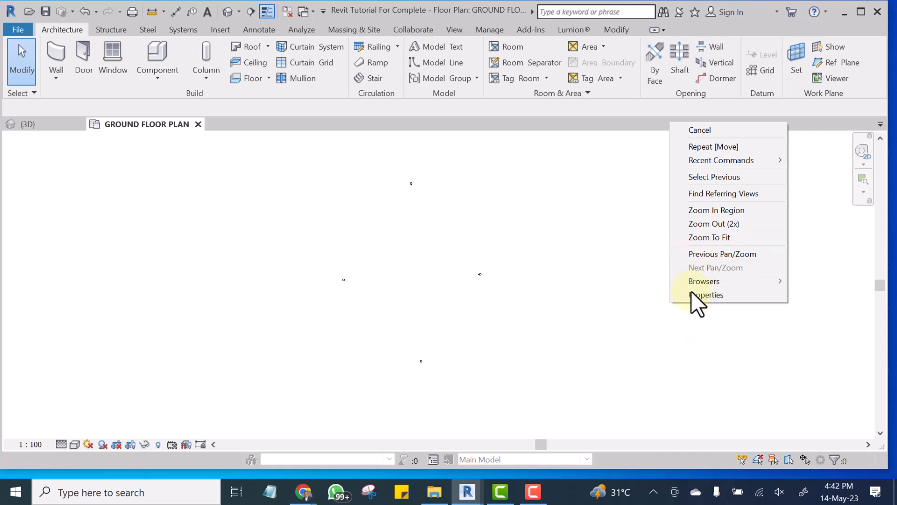
{"action": "mouse_move", "coordinate": [699, 282]}
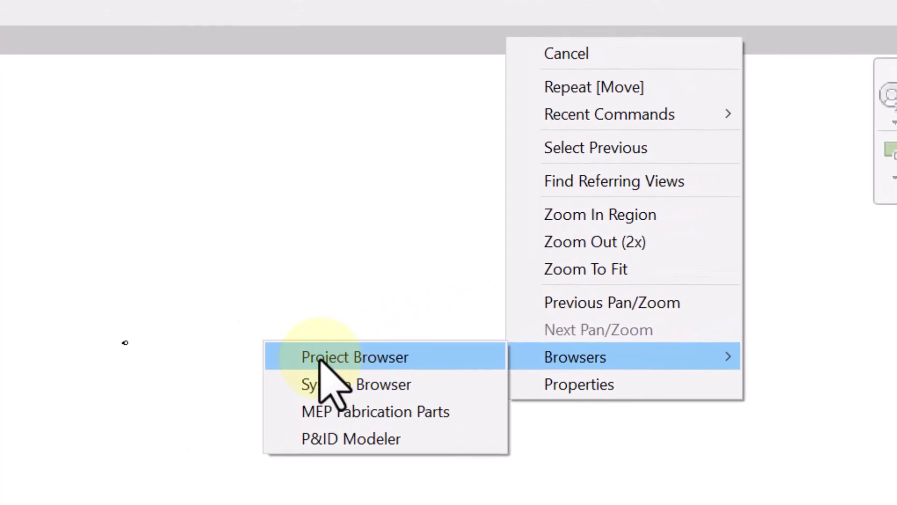
{"action": "left_click", "coordinate": [344, 357]}
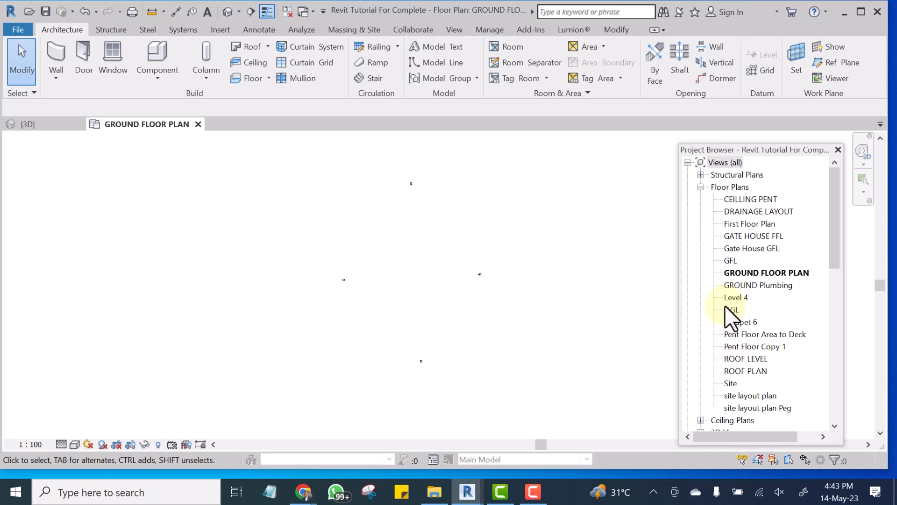
{"action": "right_click", "coordinate": [576, 225]}
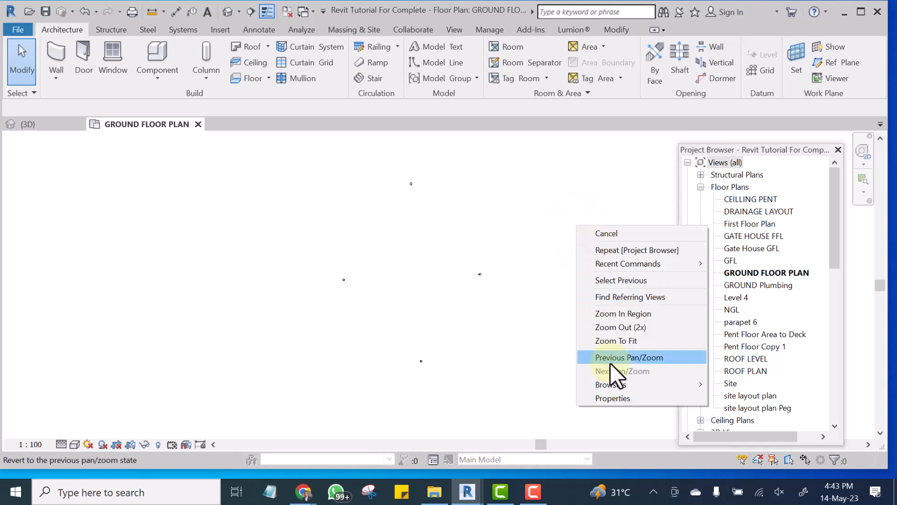
{"action": "left_click", "coordinate": [616, 397]}
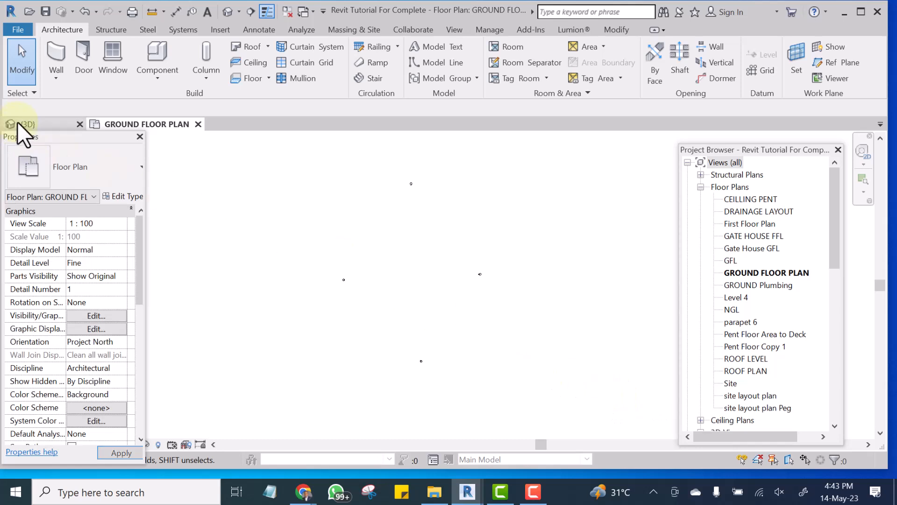
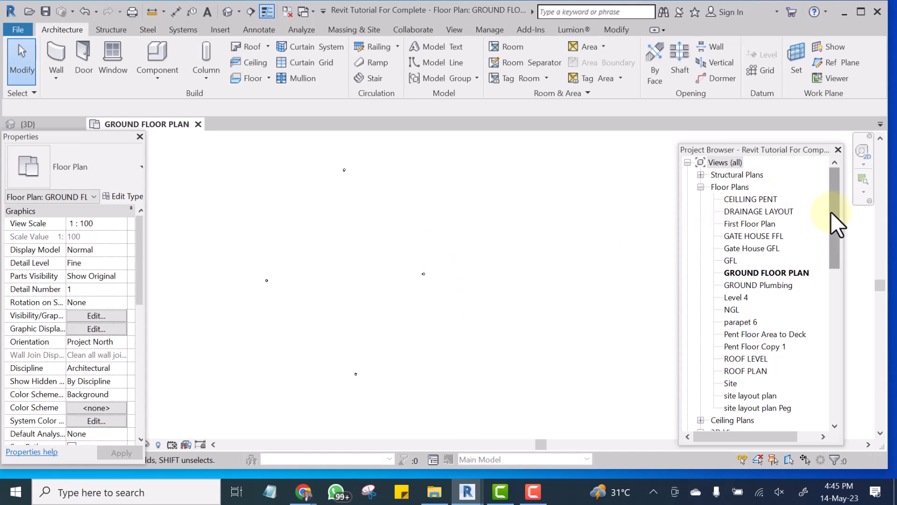
Find the elevations in the Project Browser and open the Approach View A elevation.
{"action": "left_click_drag", "start_coordinate": [834, 201], "coordinate": [826, 164]}
{"action": "left_click", "coordinate": [728, 163]}
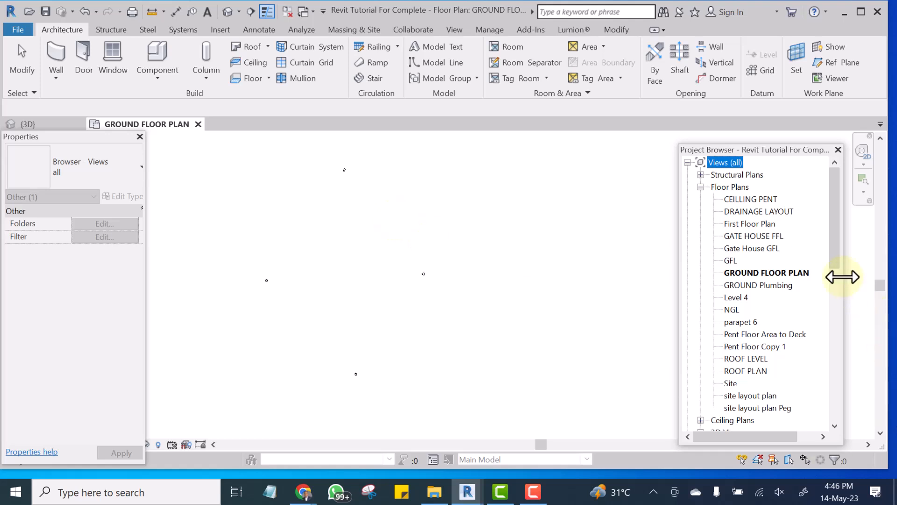
{"action": "mouse_move", "coordinate": [833, 220]}
{"action": "left_mouse_down"}
{"action": "mouse_move", "coordinate": [842, 350]}
{"action": "mouse_move", "coordinate": [825, 215]}
{"action": "left_mouse_up"}
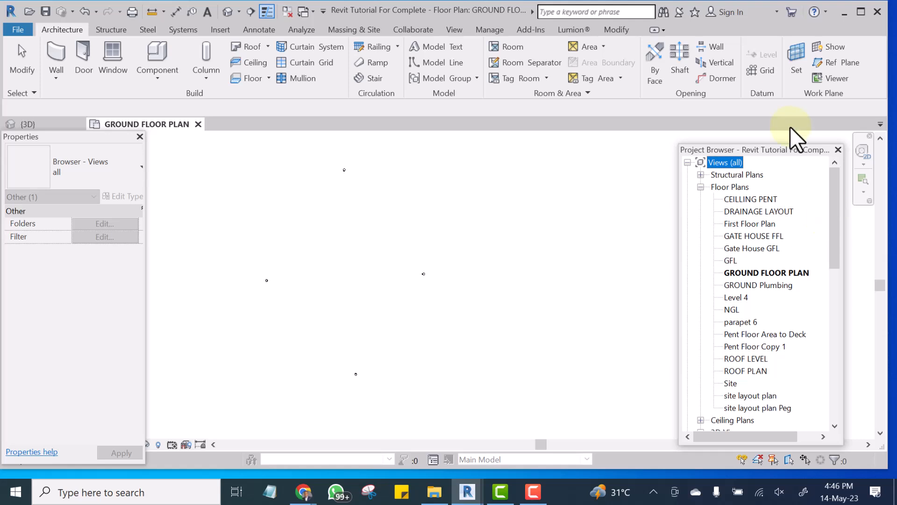
{"action": "mouse_move", "coordinate": [833, 197]}
{"action": "left_mouse_down"}
{"action": "mouse_move", "coordinate": [845, 322]}
{"action": "mouse_move", "coordinate": [839, 194]}
{"action": "left_mouse_up"}
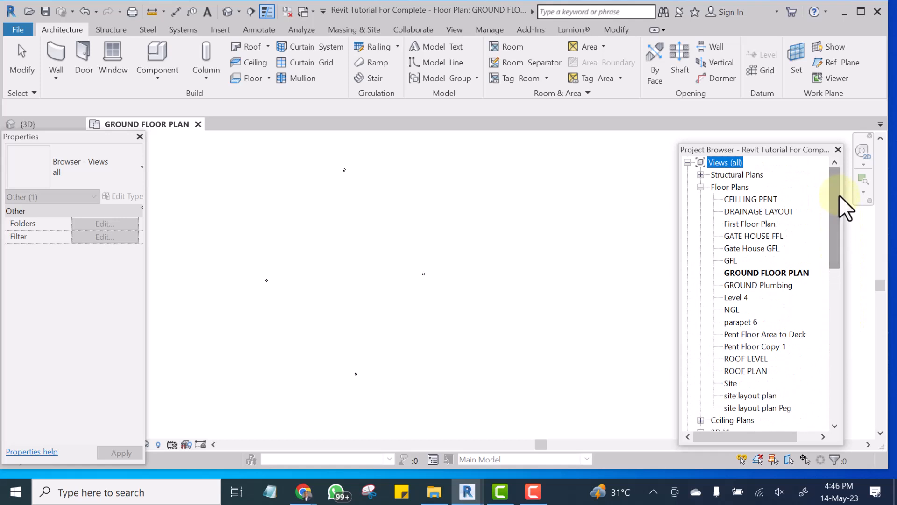
{"action": "left_click_drag", "start_coordinate": [832, 205], "coordinate": [843, 296]}
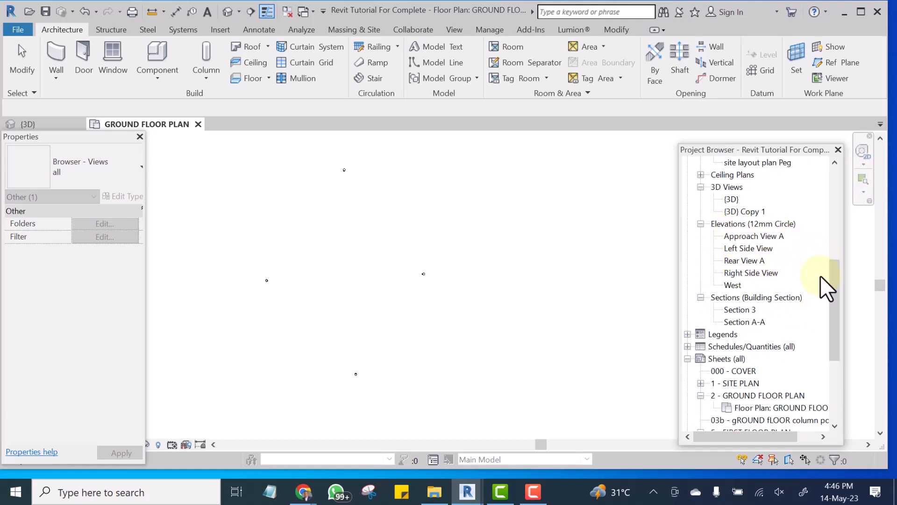
{"action": "mouse_move", "coordinate": [831, 282]}
{"action": "left_mouse_down"}
{"action": "mouse_move", "coordinate": [826, 259]}
{"action": "mouse_move", "coordinate": [831, 276]}
{"action": "left_mouse_up"}
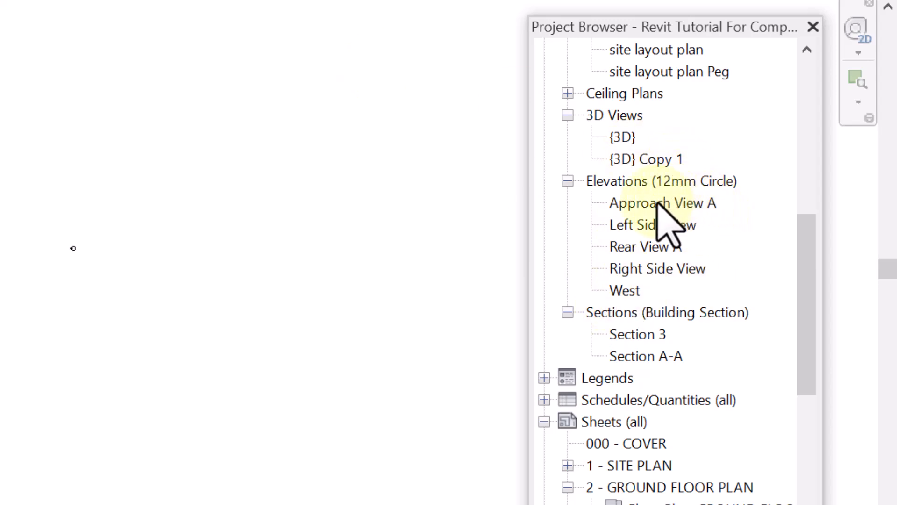
{"action": "left_click", "coordinate": [637, 203]}
{"action": "double_click", "coordinate": [637, 204]}
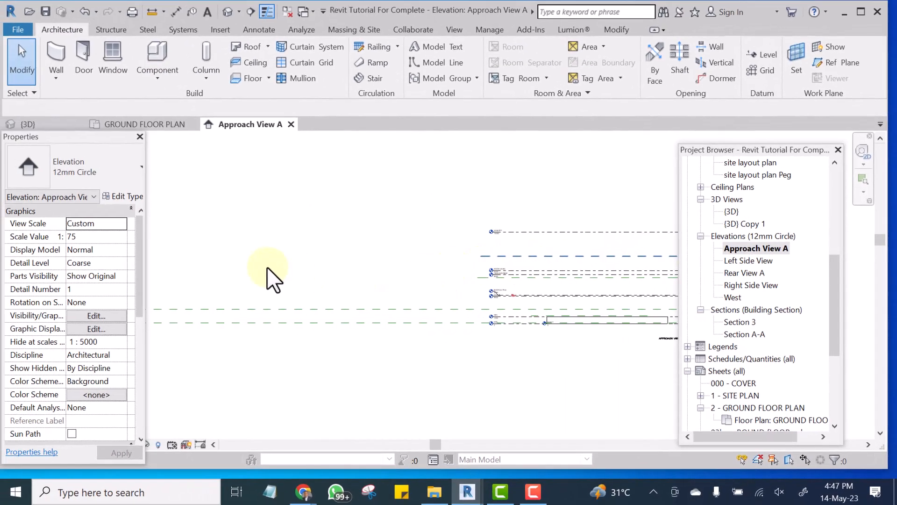
Examine the level lines, their names and heights, and the reference planes in the Approach View A elevation.
{"action": "scroll", "coordinate": [268, 267], "scroll_direction": "down", "scroll_amount": 3}
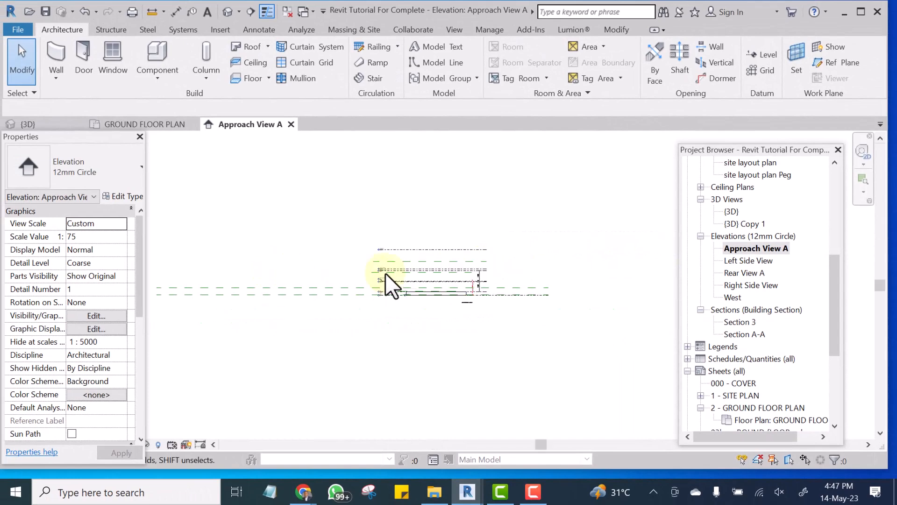
{"action": "scroll", "coordinate": [422, 271], "scroll_direction": "up", "scroll_amount": 5}
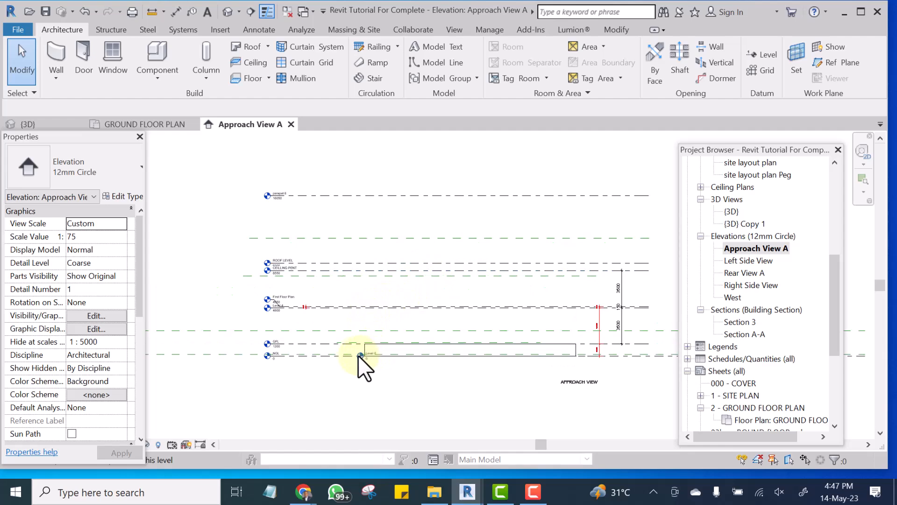
{"action": "scroll", "coordinate": [283, 345], "scroll_direction": "up", "scroll_amount": 2}
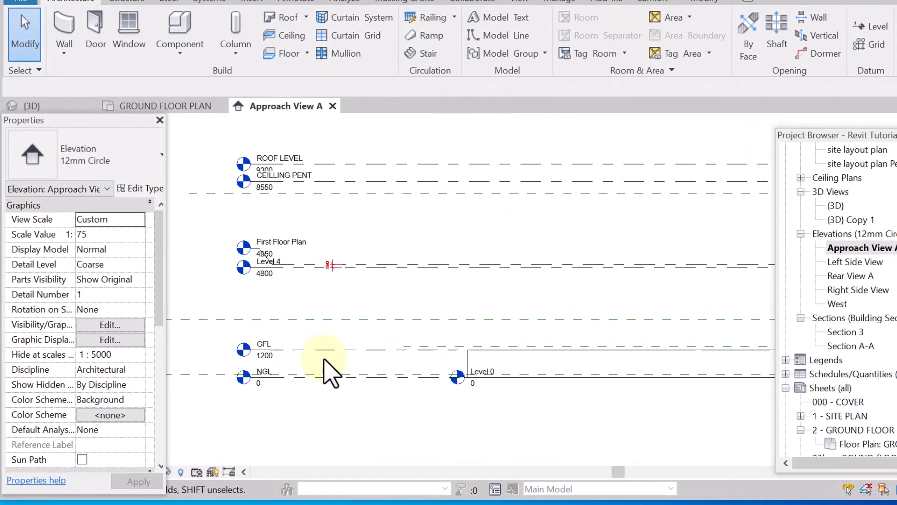
{"action": "scroll", "coordinate": [283, 345], "scroll_direction": "up", "scroll_amount": 2}
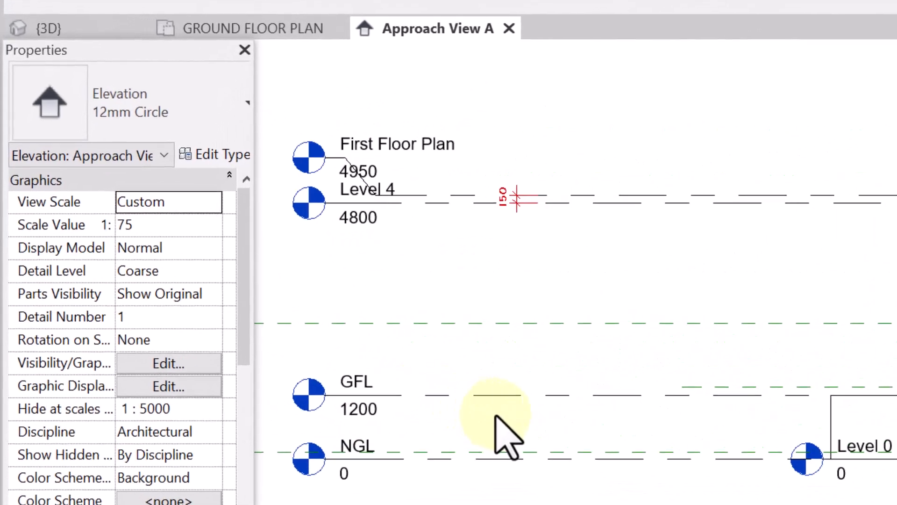
{"action": "scroll", "coordinate": [516, 390], "scroll_direction": "down", "scroll_amount": 2}
{"action": "left_click", "coordinate": [516, 394]}
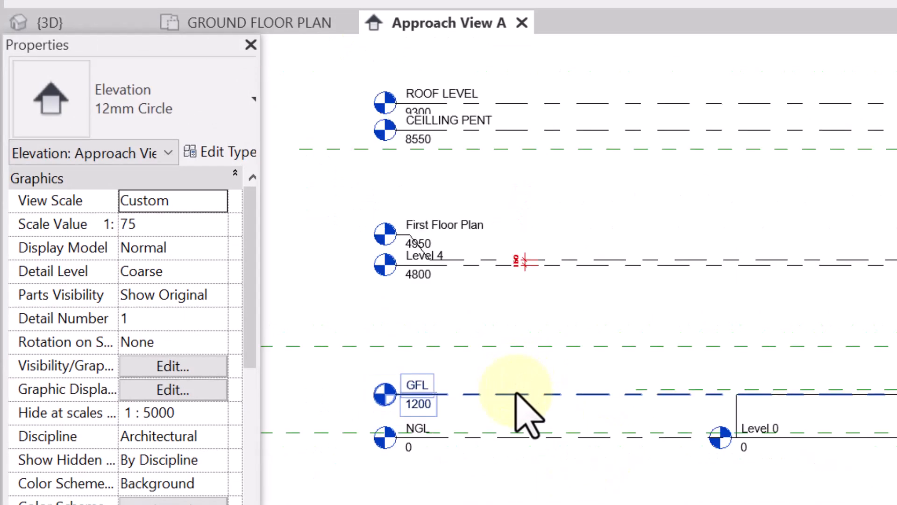
{"action": "scroll", "coordinate": [517, 393], "scroll_direction": "down", "scroll_amount": 2}
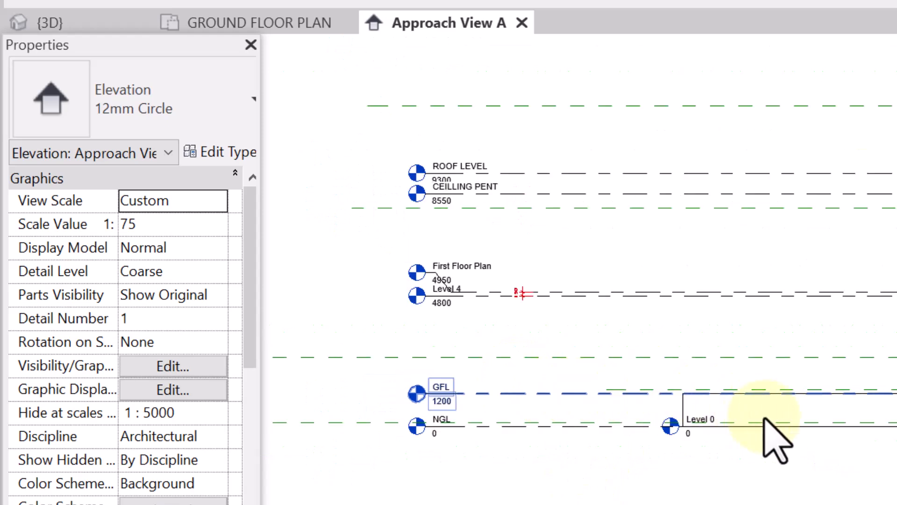
{"action": "left_click", "coordinate": [672, 356]}
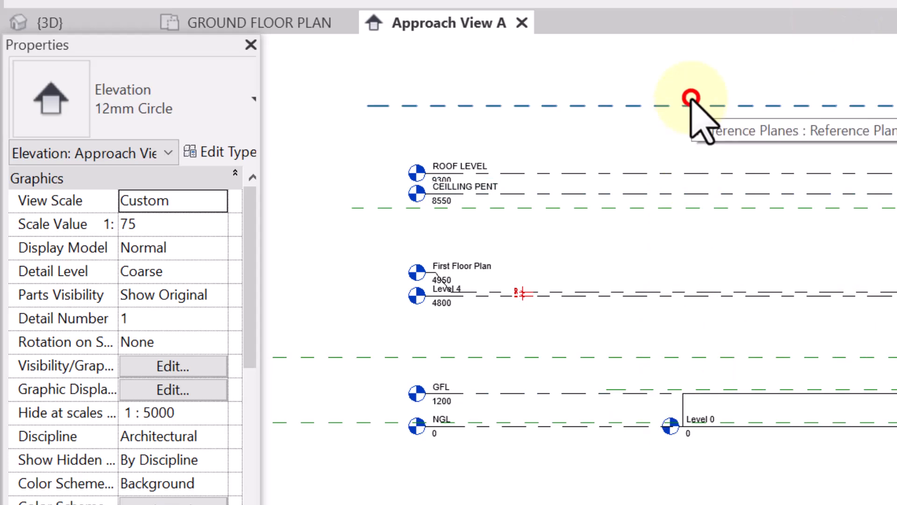
Delete the reference planes above ROOF LEVEL, just below CEILLING PENT and between Level 4 and GFL.
{"action": "left_click", "coordinate": [691, 98]}
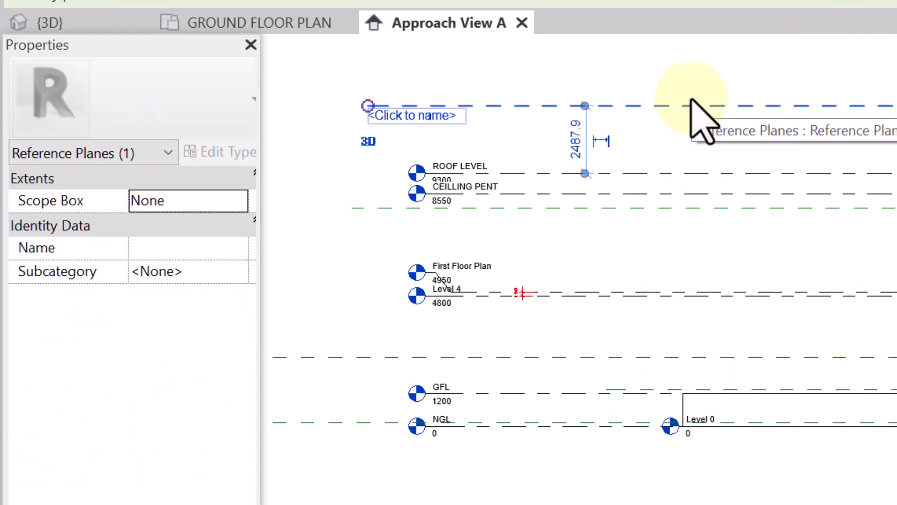
{"action": "key", "text": "Delete"}
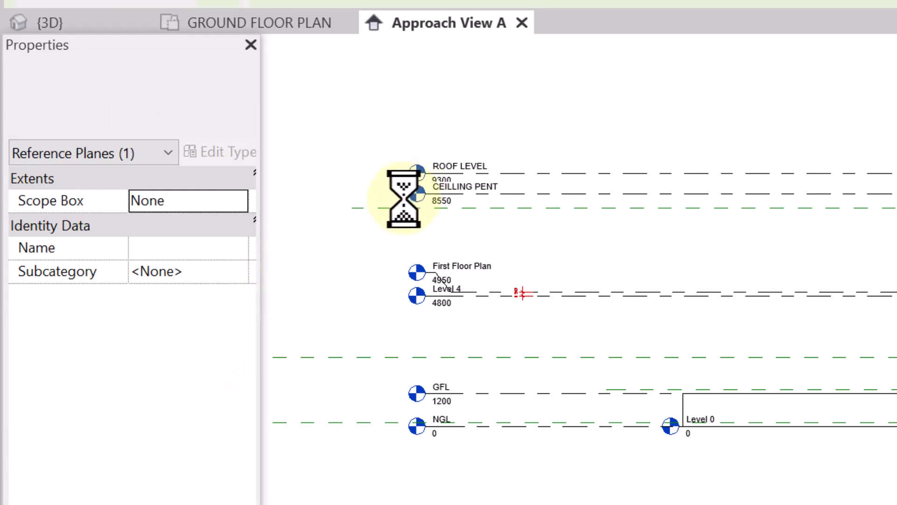
{"action": "left_click", "coordinate": [378, 206]}
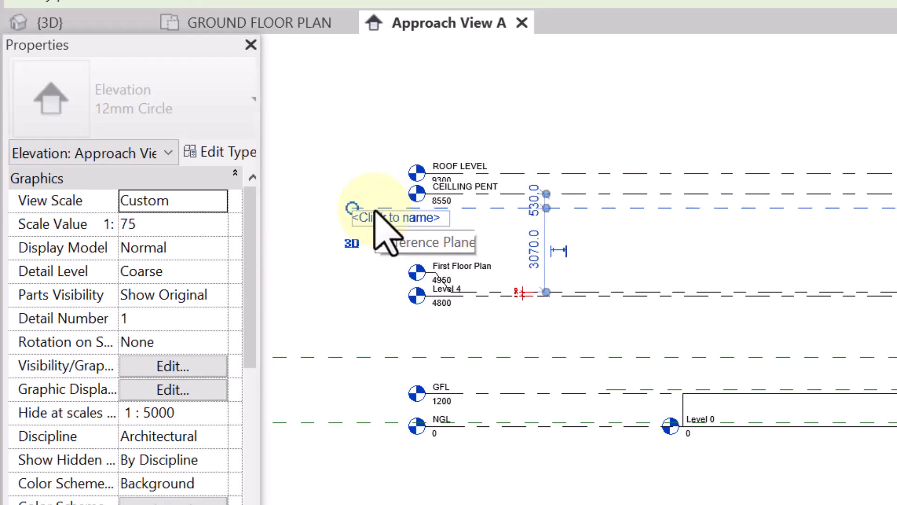
{"action": "left_click", "coordinate": [365, 358]}
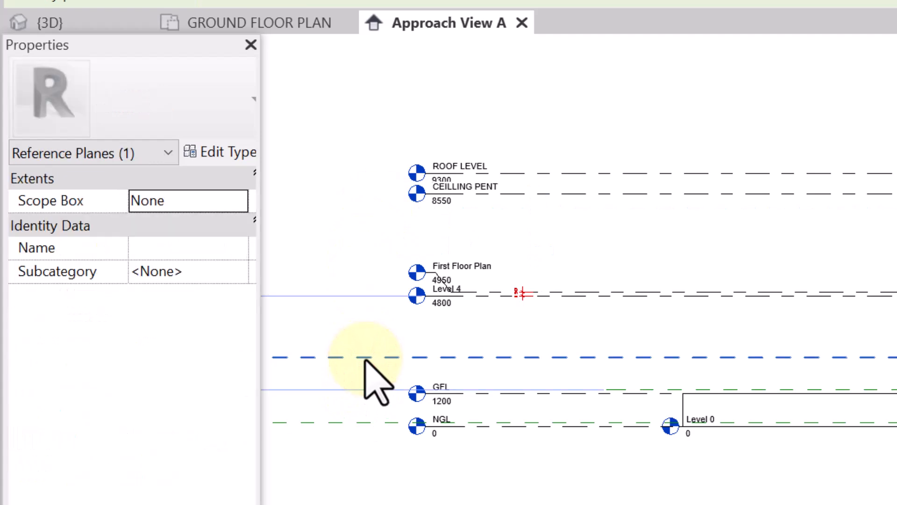
{"action": "key", "text": "Delete"}
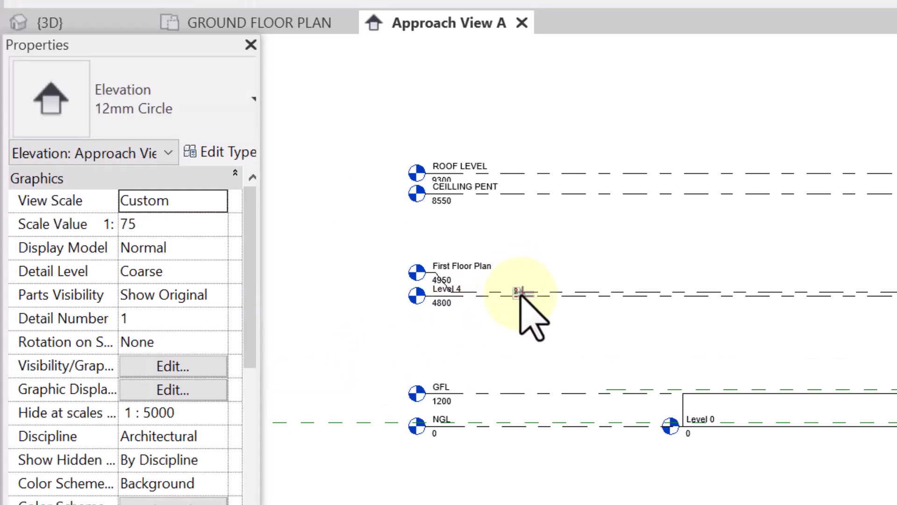
Delete the small dimension between First Floor Plan and Level 4 and the long reference plane just above NGL.
{"action": "left_click", "coordinate": [523, 293]}
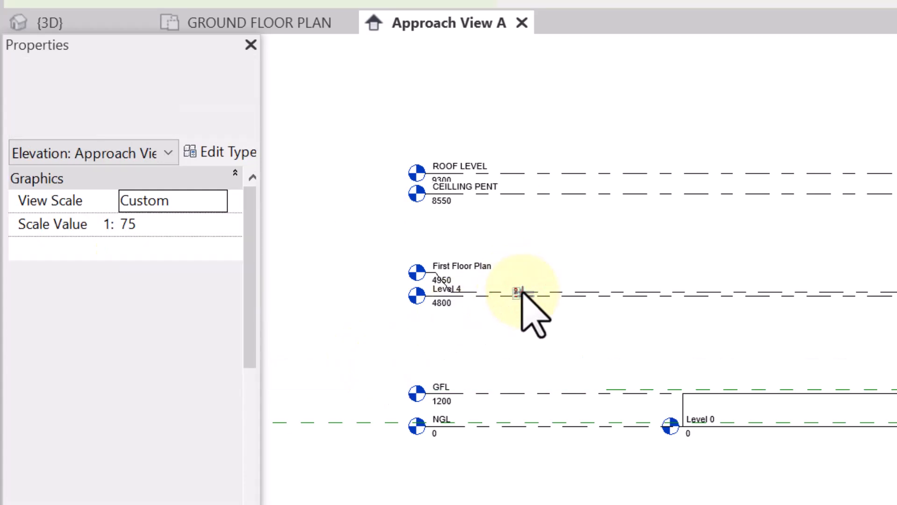
{"action": "left_click", "coordinate": [343, 415]}
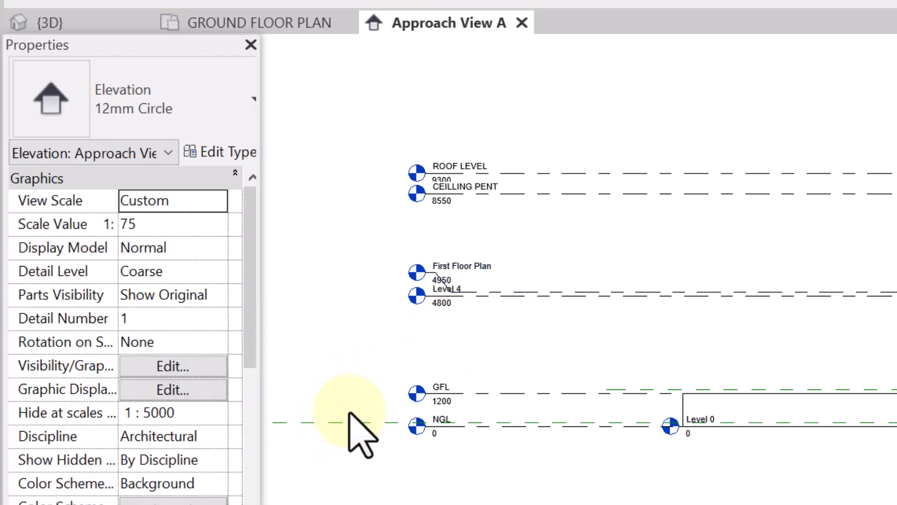
{"action": "left_click", "coordinate": [368, 425]}
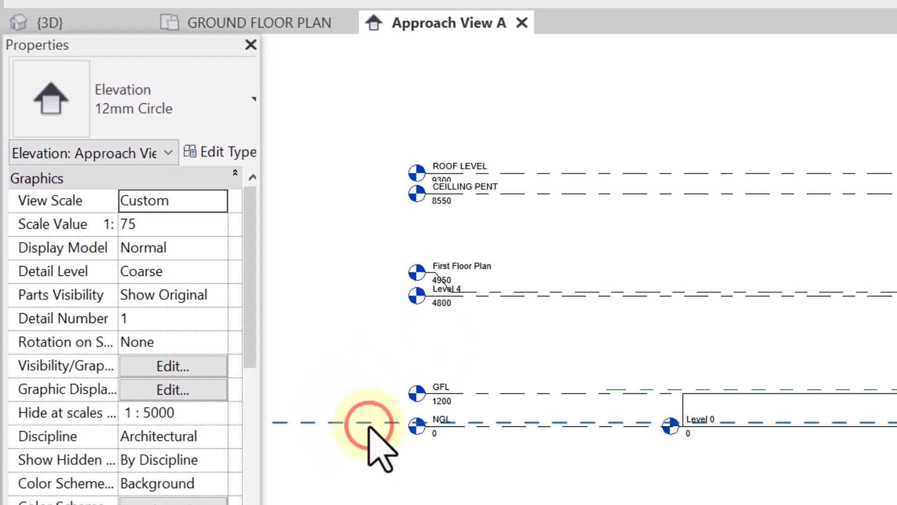
{"action": "key", "text": "Delete"}
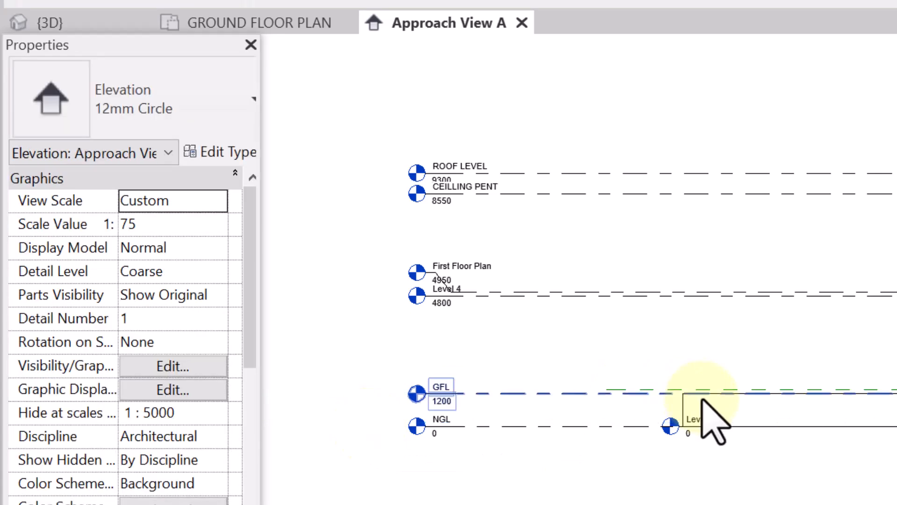
Examine the level names and heights from NGL and GFL up to ROOF LEVEL and parapet 6.
{"action": "scroll", "coordinate": [663, 444], "scroll_direction": "up", "scroll_amount": 3}
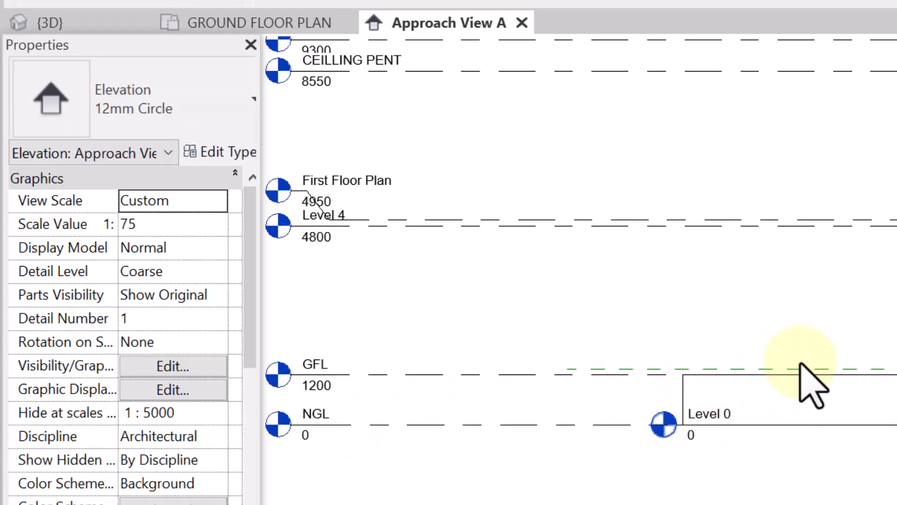
{"action": "scroll", "coordinate": [873, 330], "scroll_direction": "down", "scroll_amount": 5}
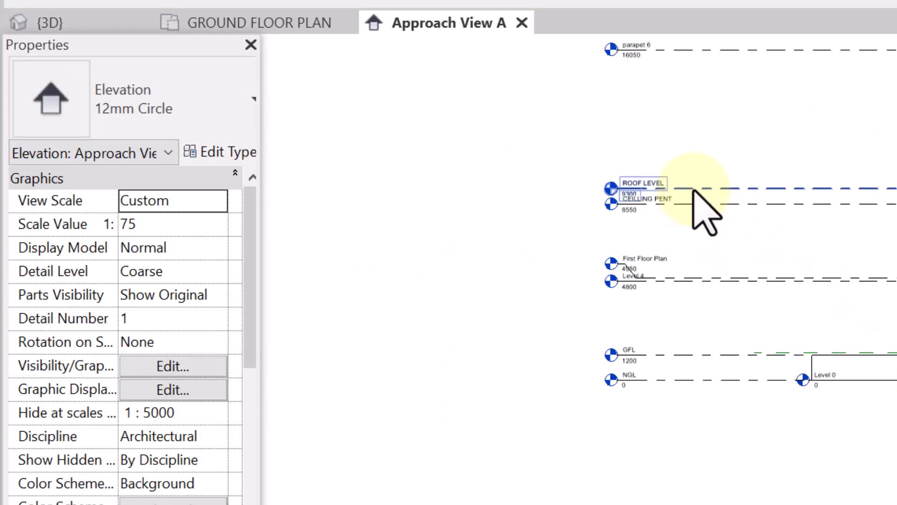
{"action": "scroll", "coordinate": [708, 217], "scroll_direction": "up", "scroll_amount": 3}
{"action": "scroll", "coordinate": [697, 201], "scroll_direction": "up", "scroll_amount": 2}
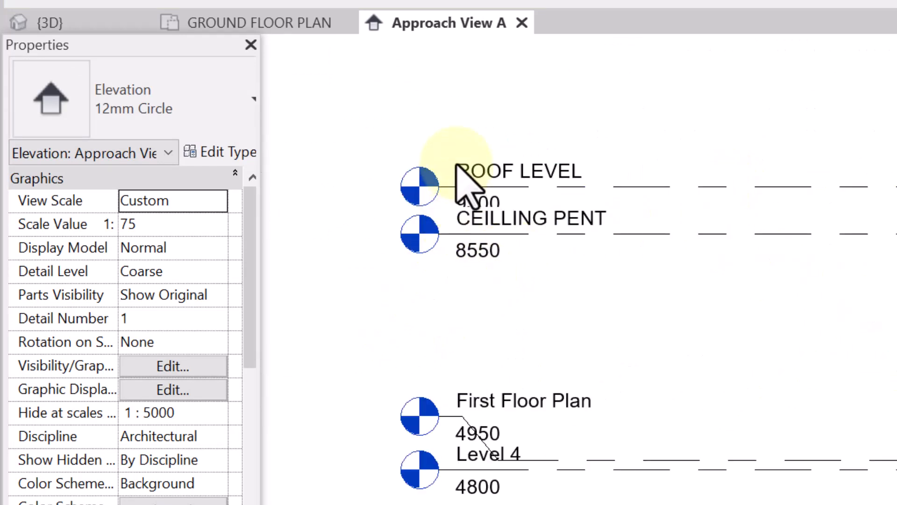
{"action": "scroll", "coordinate": [516, 390], "scroll_direction": "down", "scroll_amount": 3}
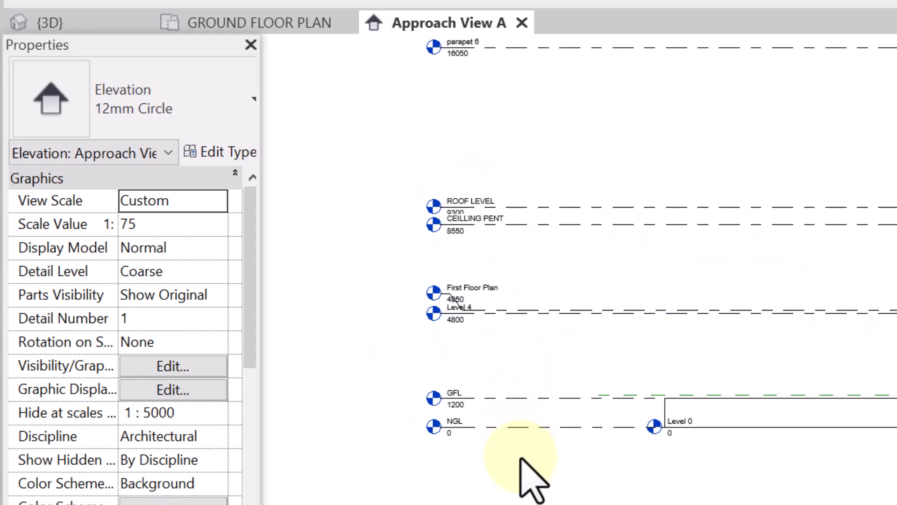
{"action": "scroll", "coordinate": [543, 450], "scroll_direction": "up", "scroll_amount": 2}
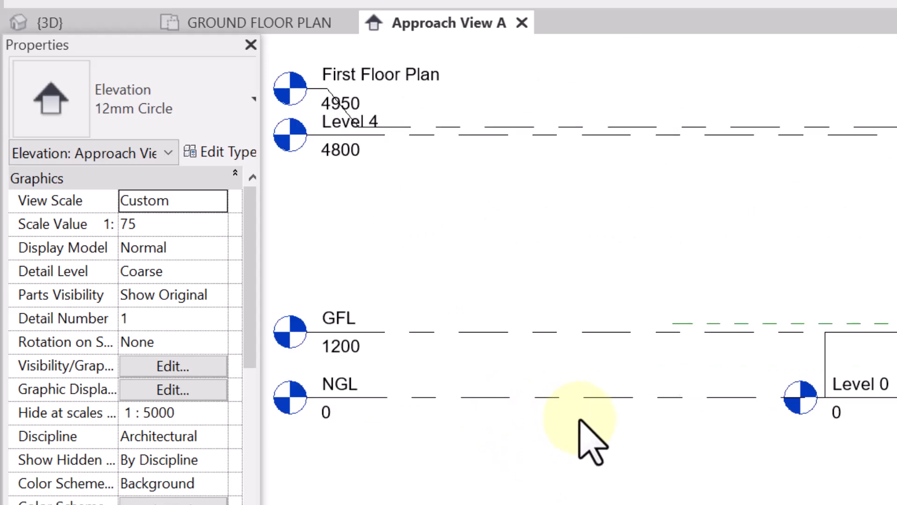
{"action": "scroll", "coordinate": [580, 420], "scroll_direction": "up", "scroll_amount": 1}
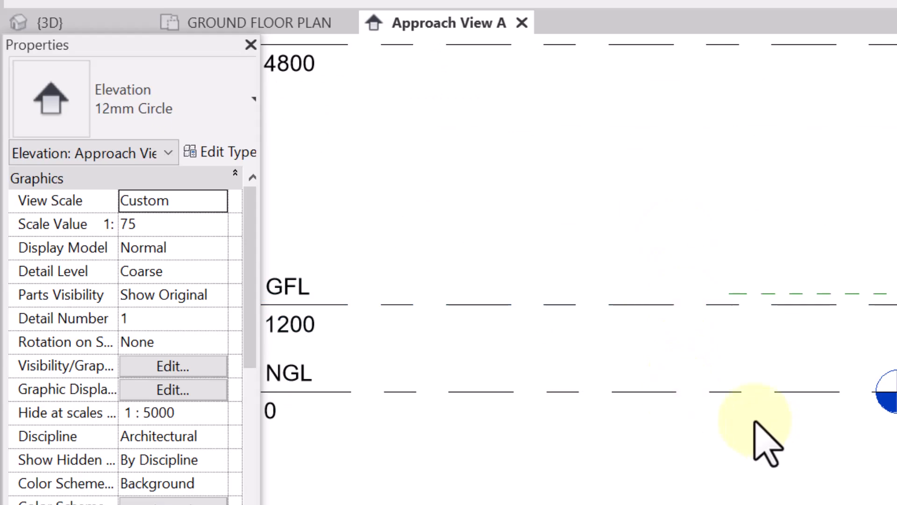
{"action": "scroll", "coordinate": [596, 423], "scroll_direction": "down", "scroll_amount": 1}
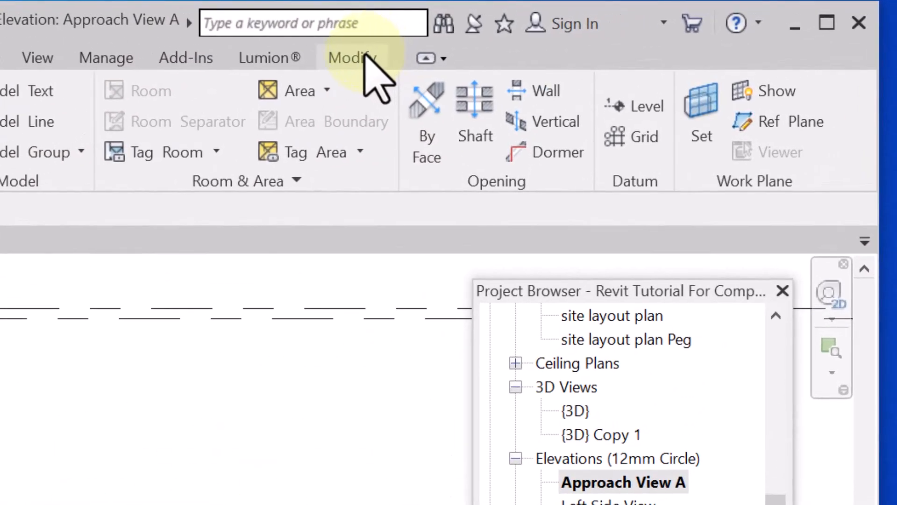
Place an aligned dimension between the NGL and GFL level lines, beside the Level 0 marker.
{"action": "left_click", "coordinate": [351, 59]}
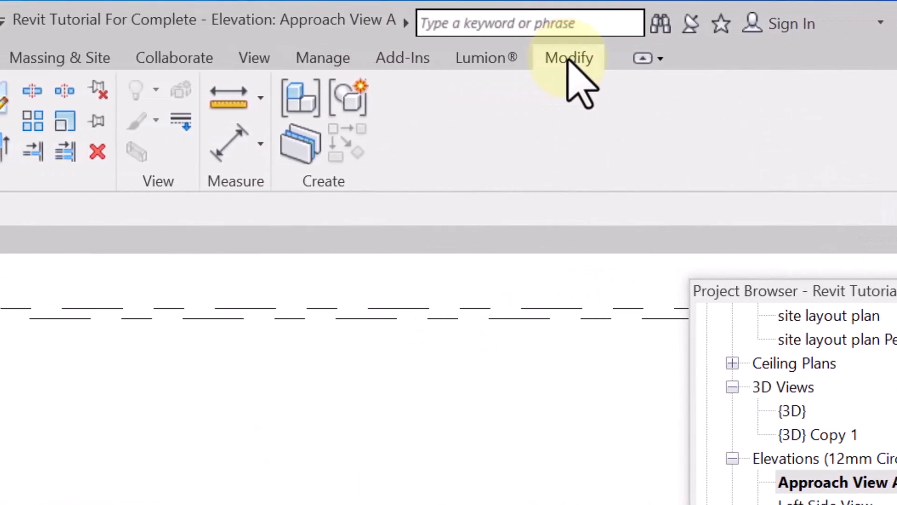
{"action": "left_click", "coordinate": [232, 143]}
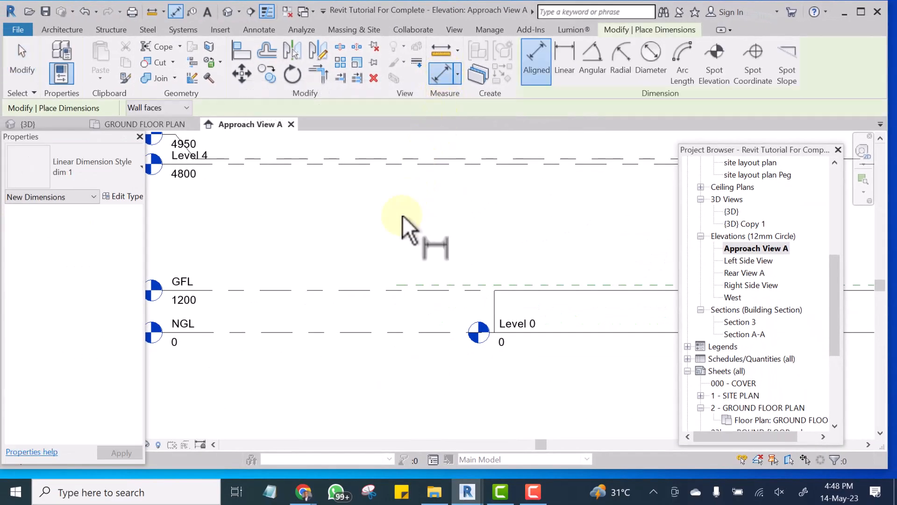
{"action": "left_click", "coordinate": [349, 332]}
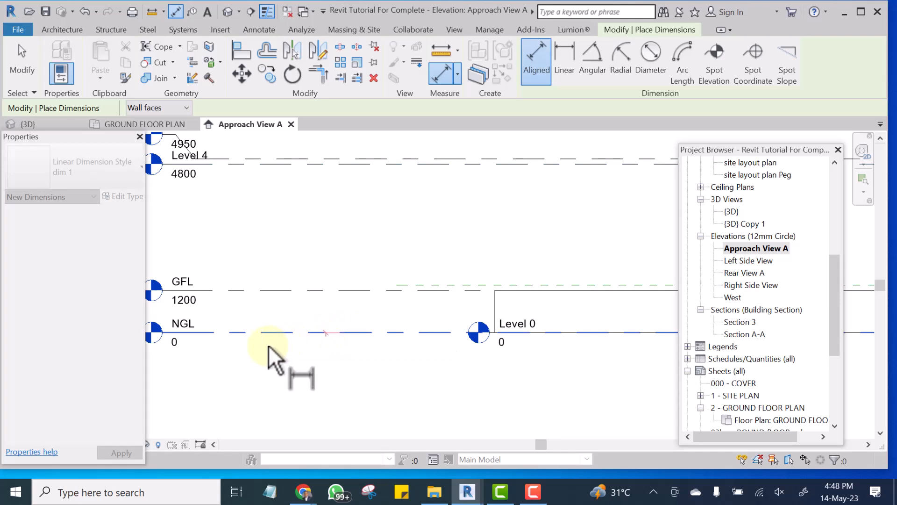
{"action": "left_click", "coordinate": [187, 328]}
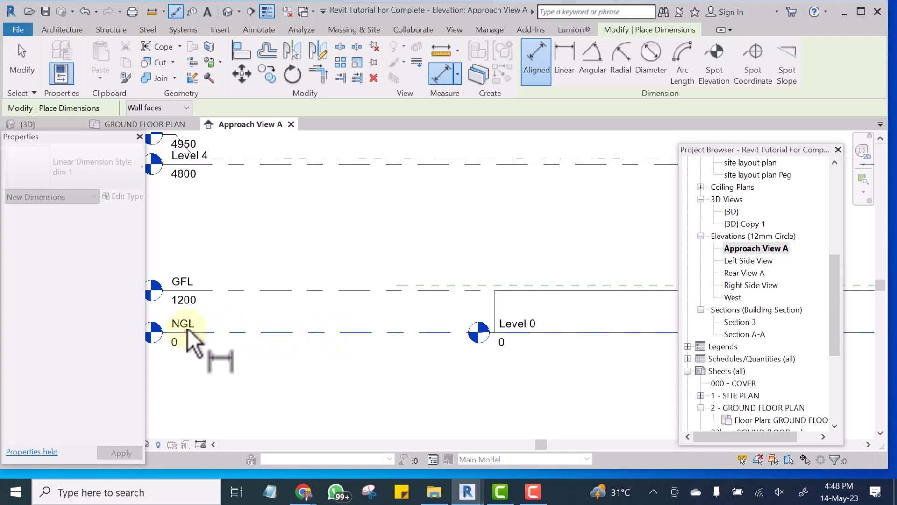
{"action": "left_click", "coordinate": [343, 290]}
{"action": "left_click", "coordinate": [343, 290]}
{"action": "scroll", "coordinate": [343, 293], "scroll_direction": "up", "scroll_amount": 4}
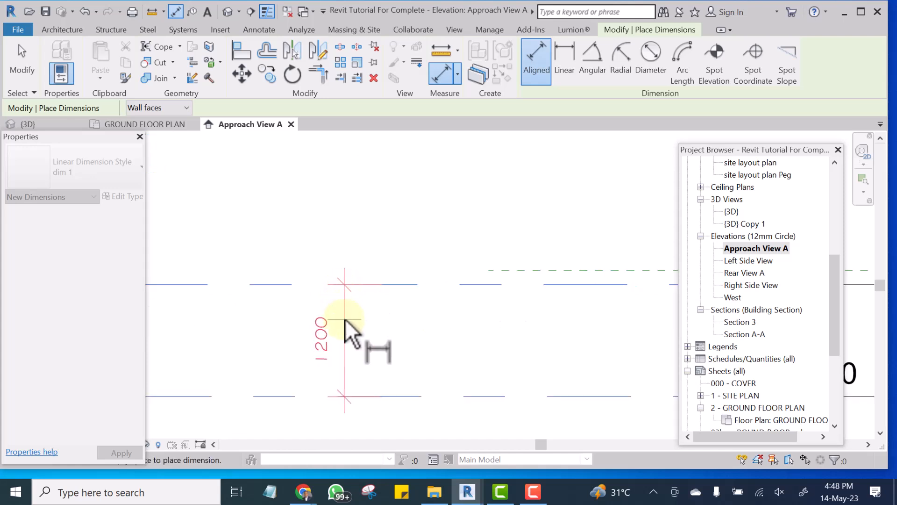
{"action": "left_click", "coordinate": [346, 321]}
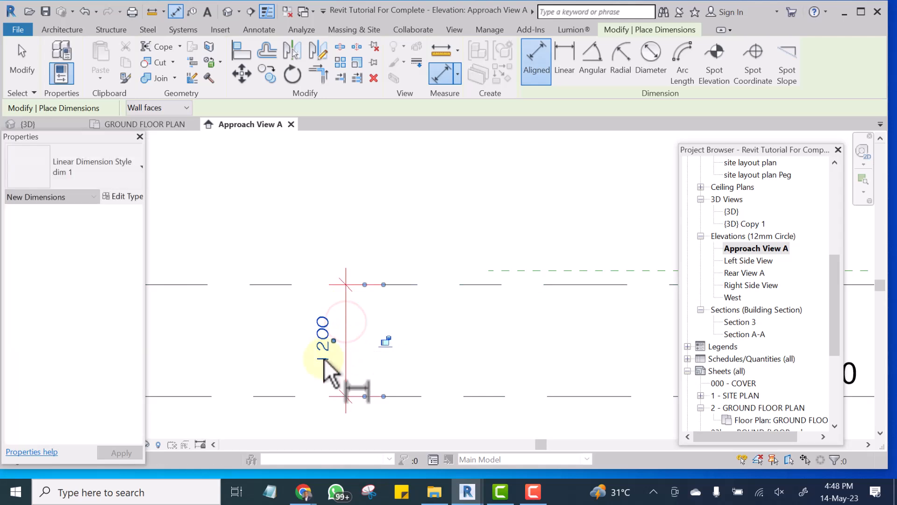
{"action": "scroll", "coordinate": [327, 358], "scroll_direction": "down", "scroll_amount": 3}
{"action": "scroll", "coordinate": [337, 356], "scroll_direction": "down", "scroll_amount": 5}
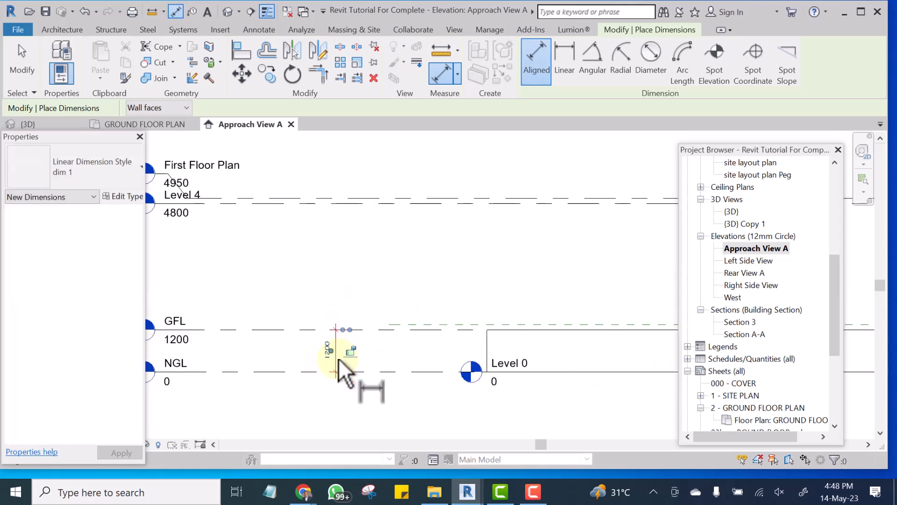
{"action": "scroll", "coordinate": [364, 361], "scroll_direction": "up", "scroll_amount": 1}
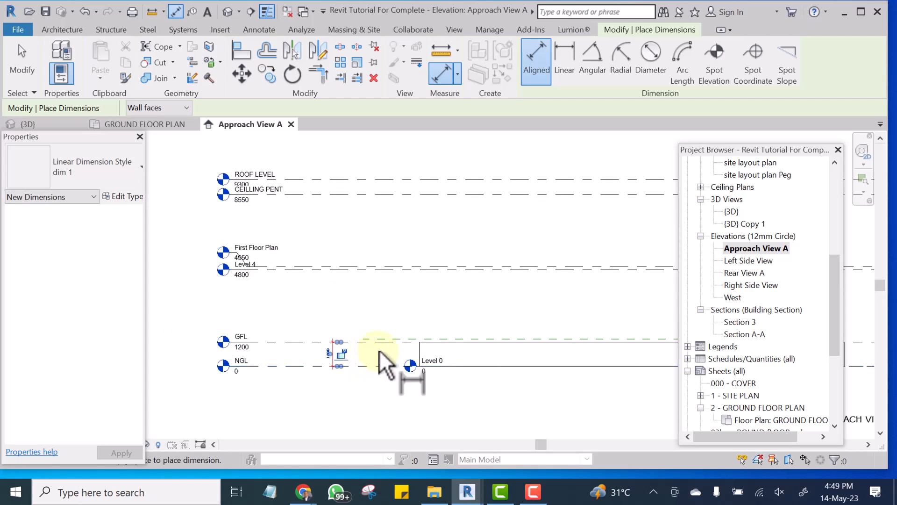
Place an aligned dimension between the GFL and Level 4 lines, in line with the dimension between NGL and GFL.
{"action": "scroll", "coordinate": [469, 362], "scroll_direction": "up", "scroll_amount": 1}
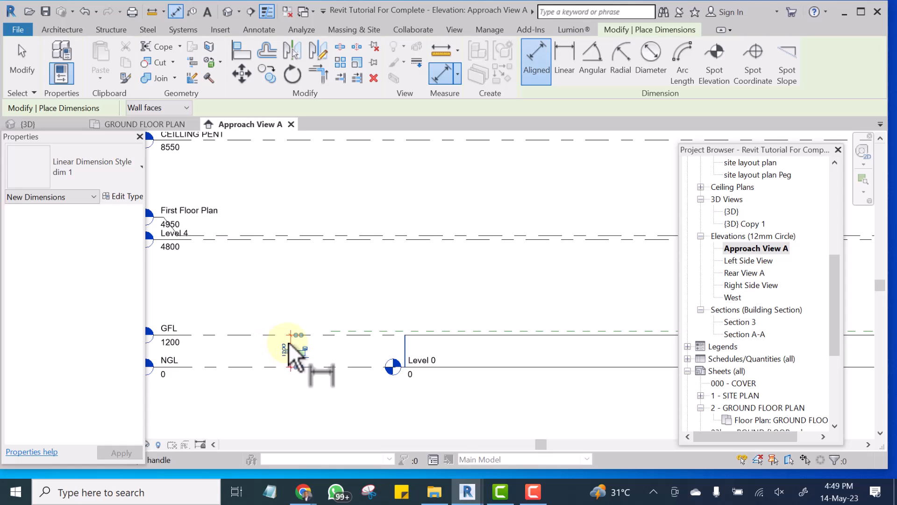
{"action": "scroll", "coordinate": [289, 342], "scroll_direction": "up", "scroll_amount": 2}
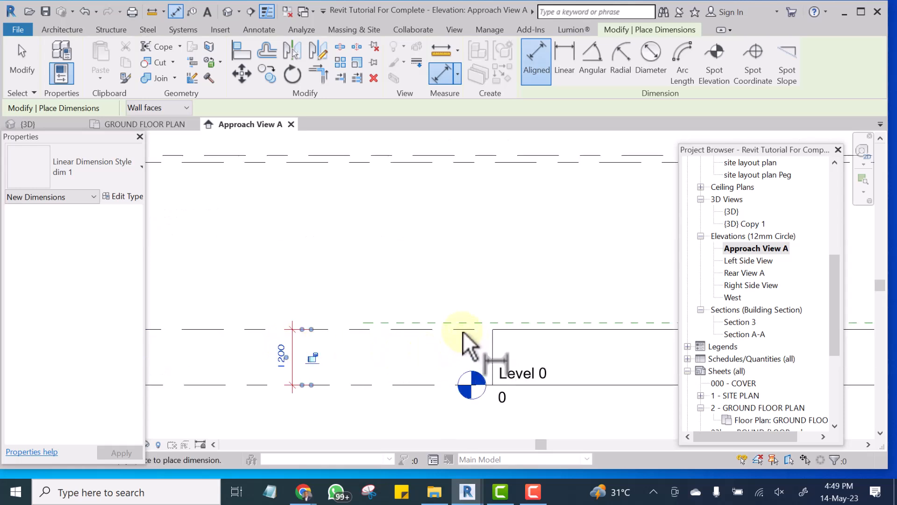
{"action": "scroll", "coordinate": [291, 321], "scroll_direction": "down", "scroll_amount": 1}
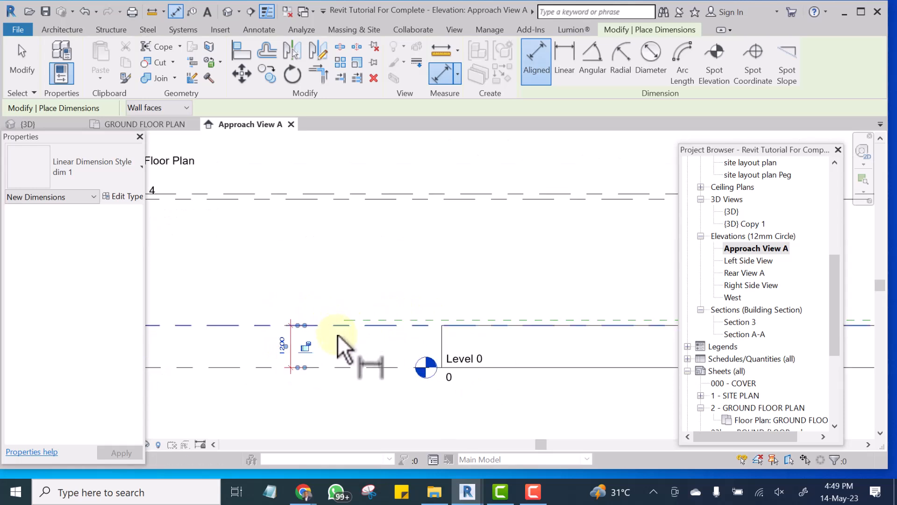
{"action": "left_click", "coordinate": [326, 325]}
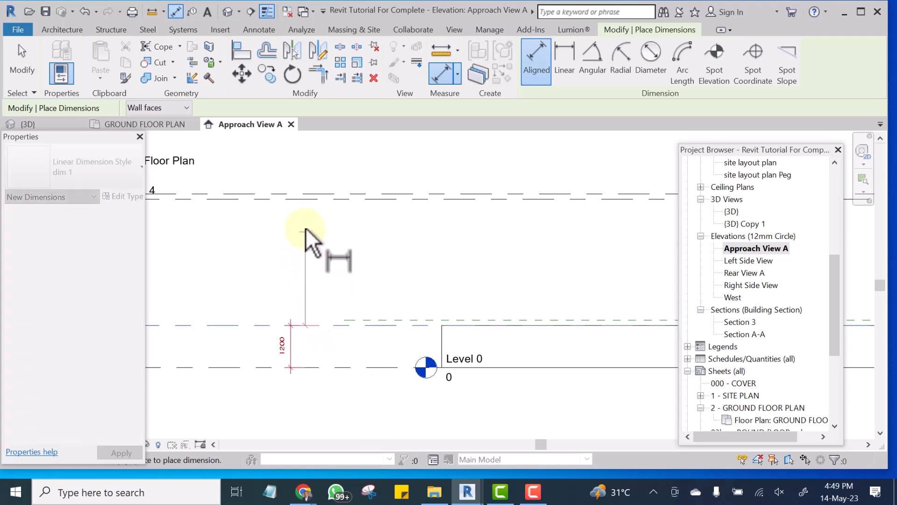
{"action": "left_click", "coordinate": [303, 198]}
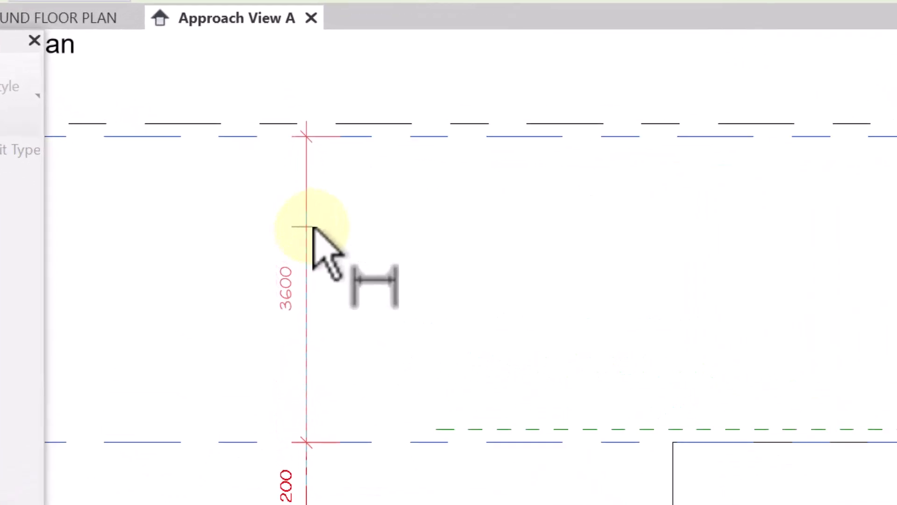
{"action": "left_click", "coordinate": [303, 237]}
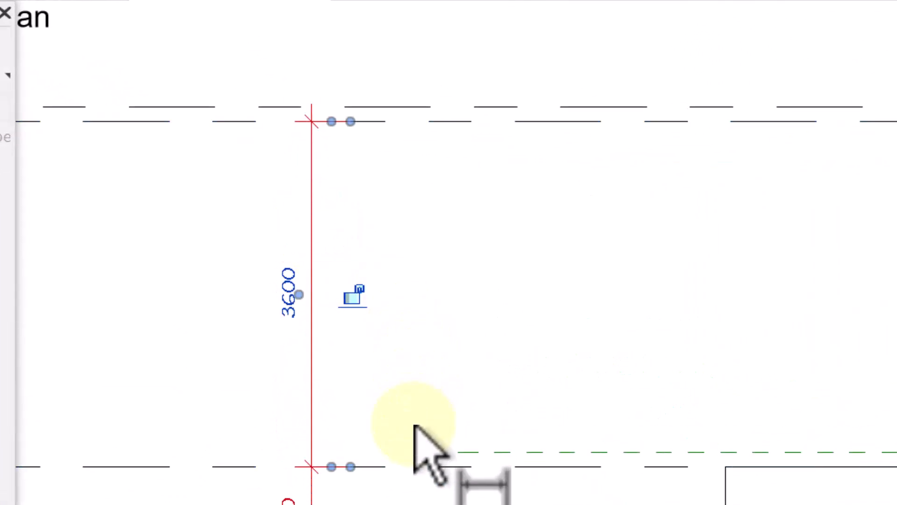
Dimension the gap between the Level 4 and First Floor Plan lines, in line with the dimensions below.
{"action": "scroll", "coordinate": [377, 135], "scroll_direction": "down", "scroll_amount": 2}
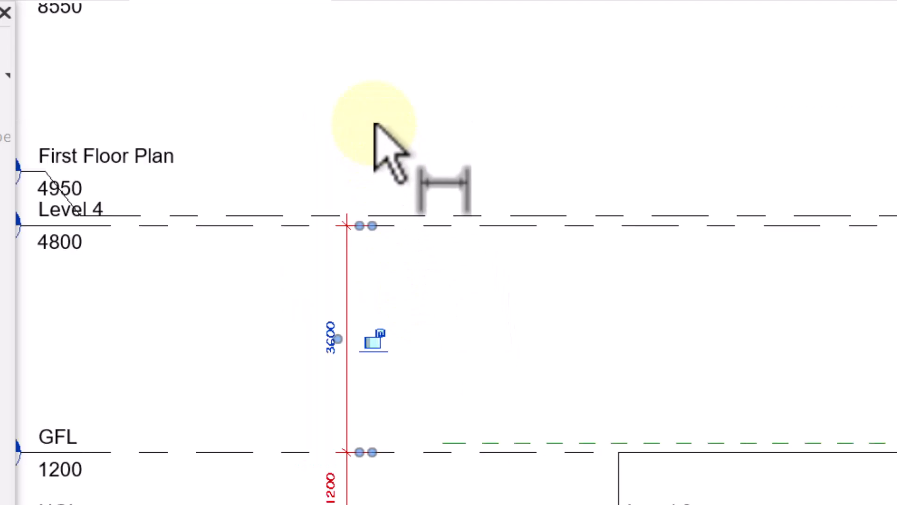
{"action": "left_click", "coordinate": [429, 226]}
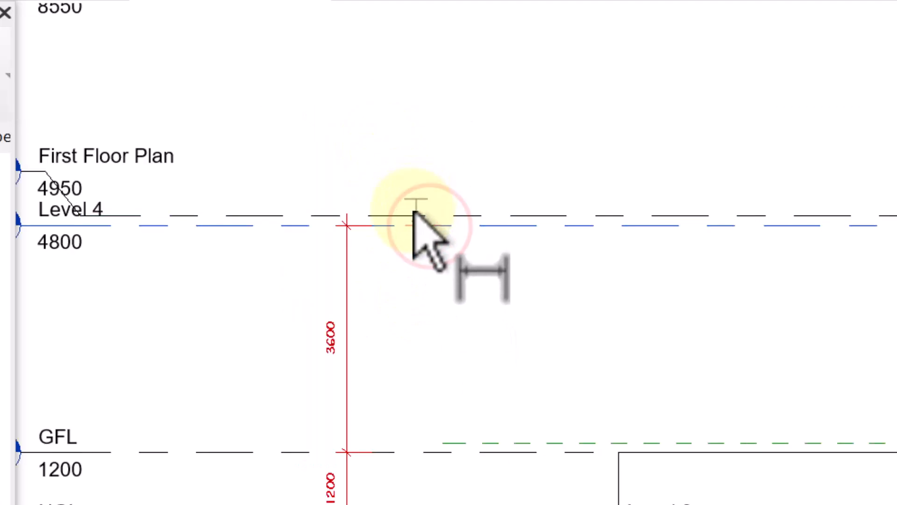
{"action": "left_click", "coordinate": [412, 214]}
{"action": "scroll", "coordinate": [412, 219], "scroll_direction": "up", "scroll_amount": 5}
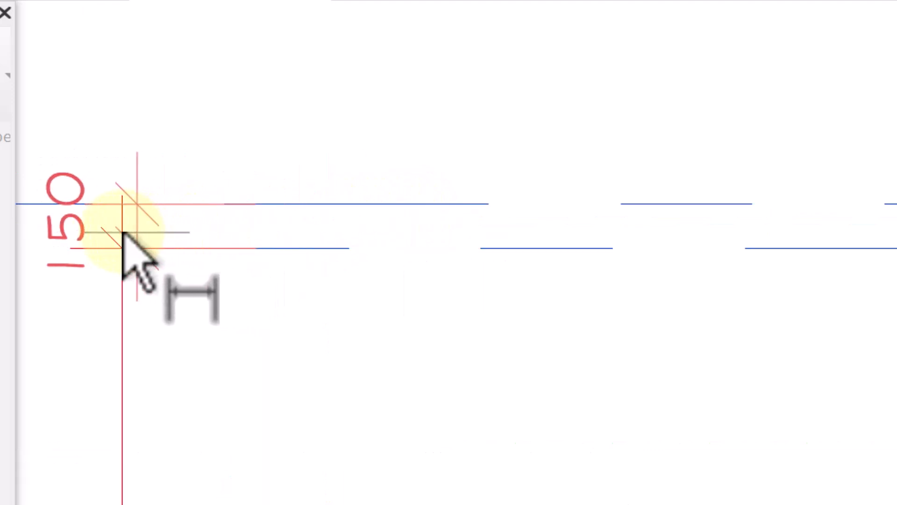
{"action": "left_click", "coordinate": [116, 232]}
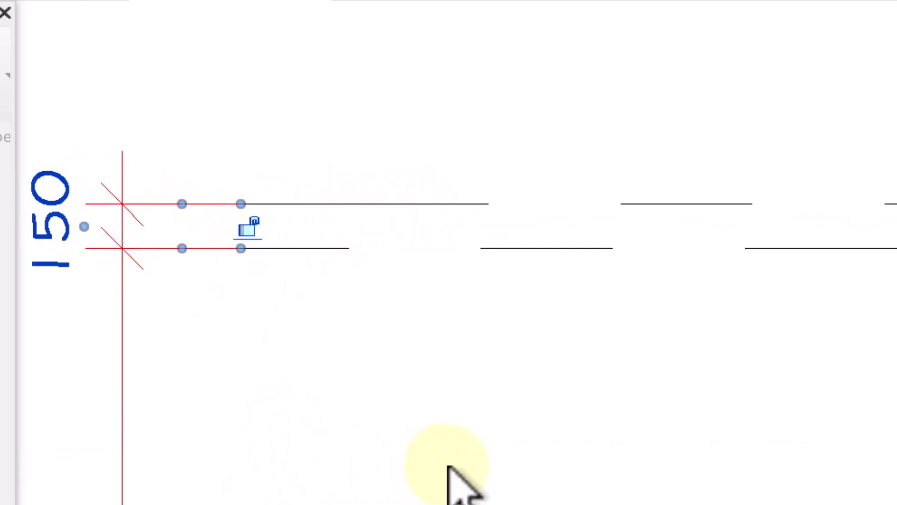
Place an aligned dimension from the First Floor Plan line up to CEILLING PENT, continuing the same dimension string.
{"action": "scroll", "coordinate": [451, 452], "scroll_direction": "down", "scroll_amount": 5}
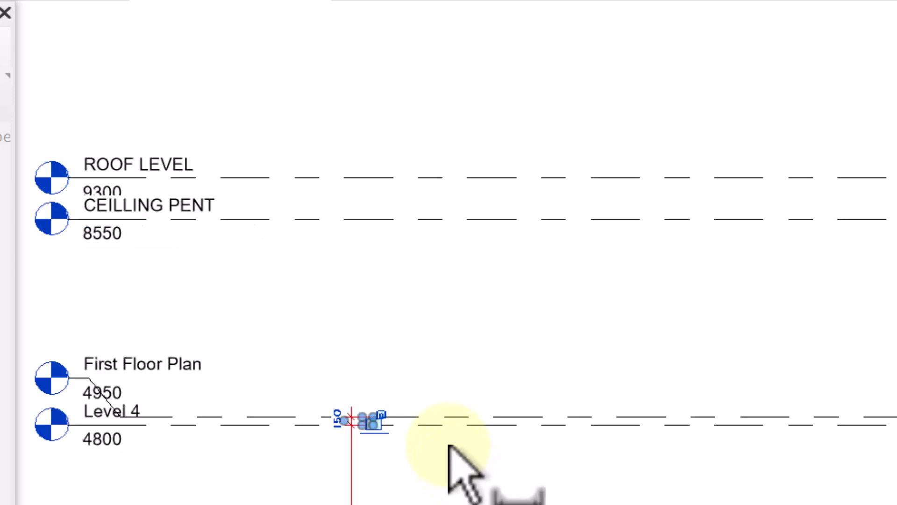
{"action": "left_click", "coordinate": [494, 416]}
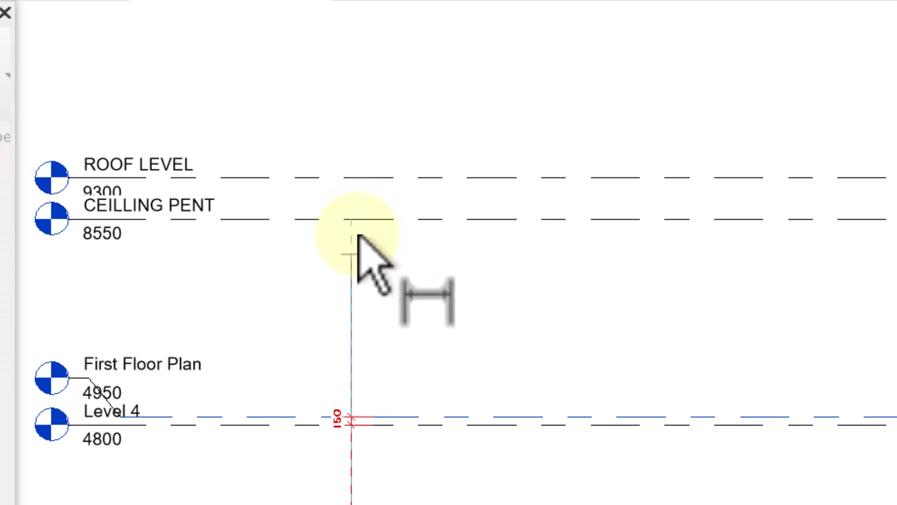
{"action": "left_click", "coordinate": [355, 218]}
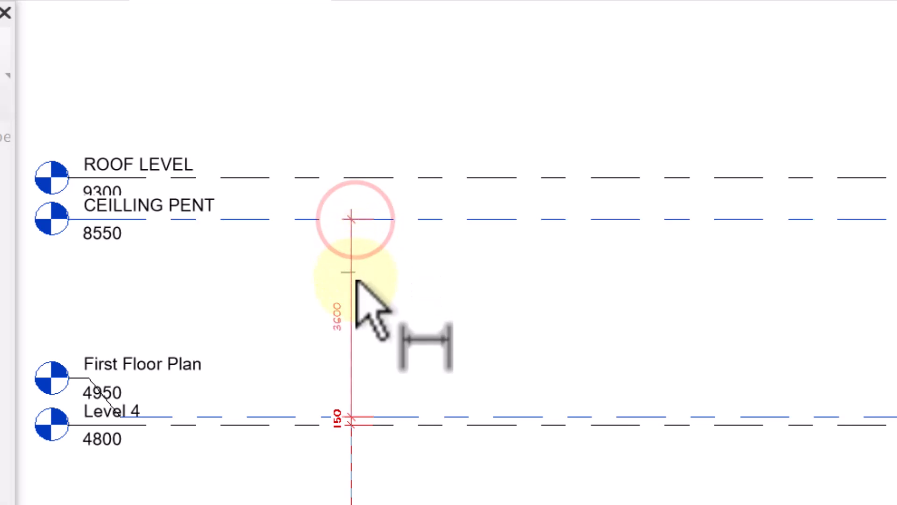
{"action": "left_click", "coordinate": [353, 309]}
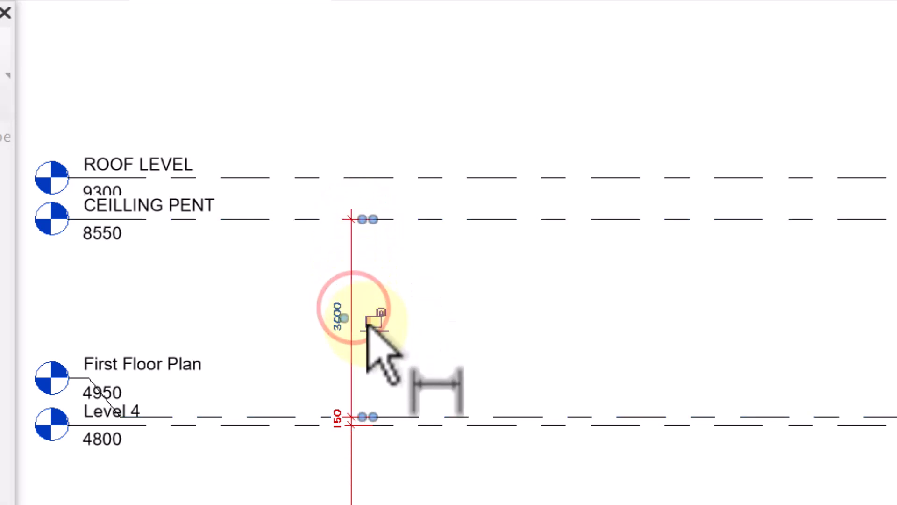
Dimension the distance between the CEILLING PENT and ROOF LEVEL lines, slightly offset from the dimension string below.
{"action": "scroll", "coordinate": [367, 323], "scroll_direction": "up", "scroll_amount": 2}
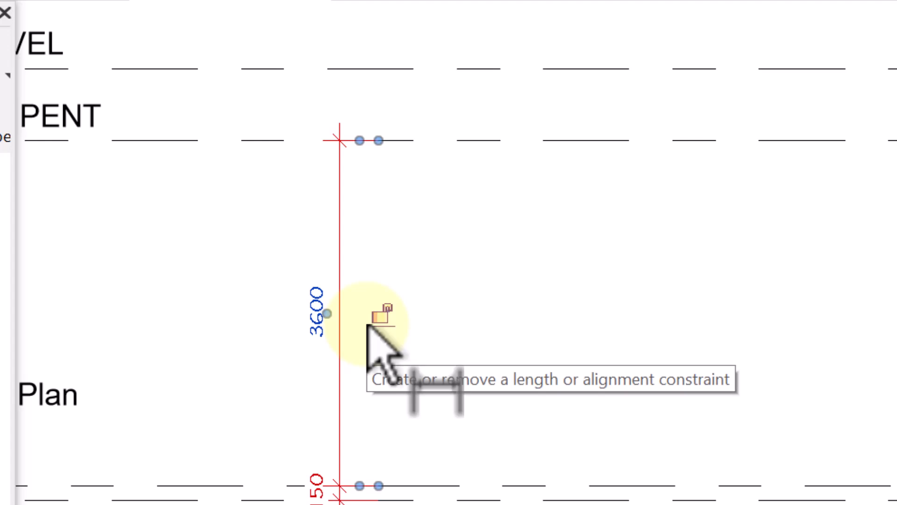
{"action": "scroll", "coordinate": [380, 327], "scroll_direction": "down", "scroll_amount": 2}
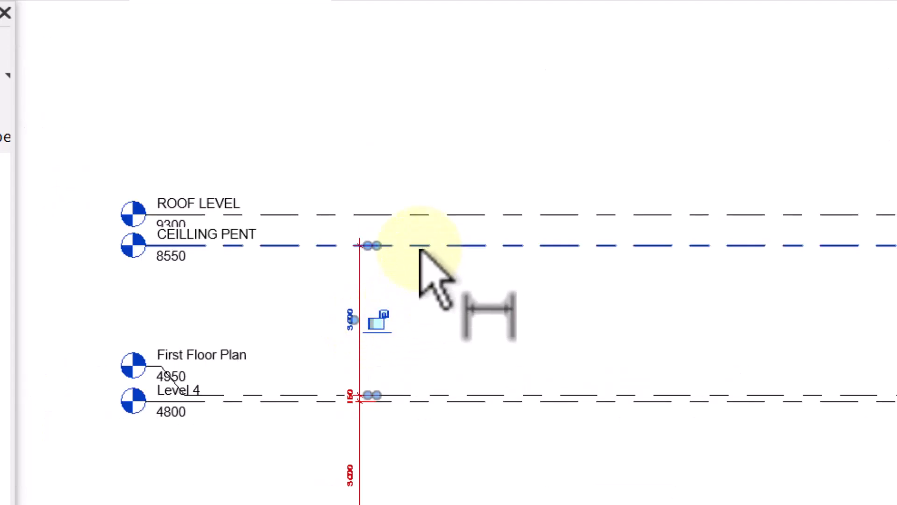
{"action": "scroll", "coordinate": [408, 236], "scroll_direction": "up", "scroll_amount": 2}
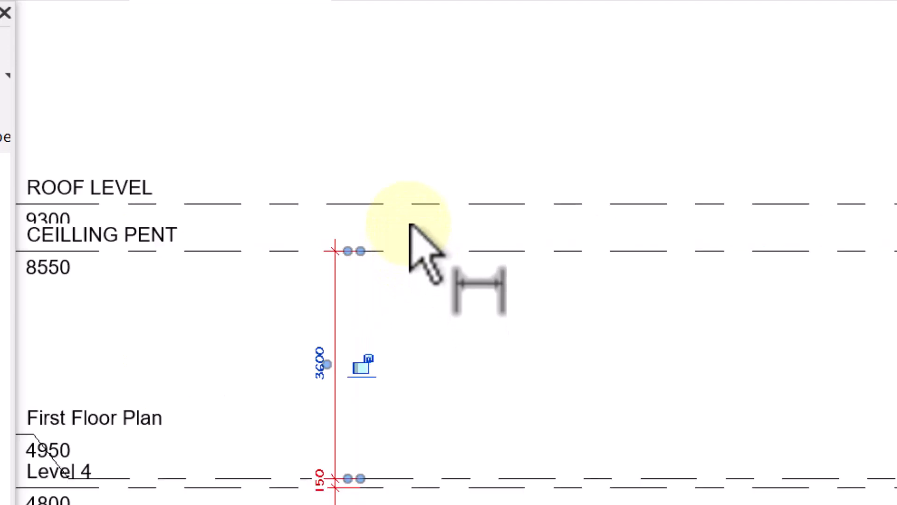
{"action": "scroll", "coordinate": [408, 234], "scroll_direction": "up", "scroll_amount": 2}
{"action": "left_click", "coordinate": [431, 248]}
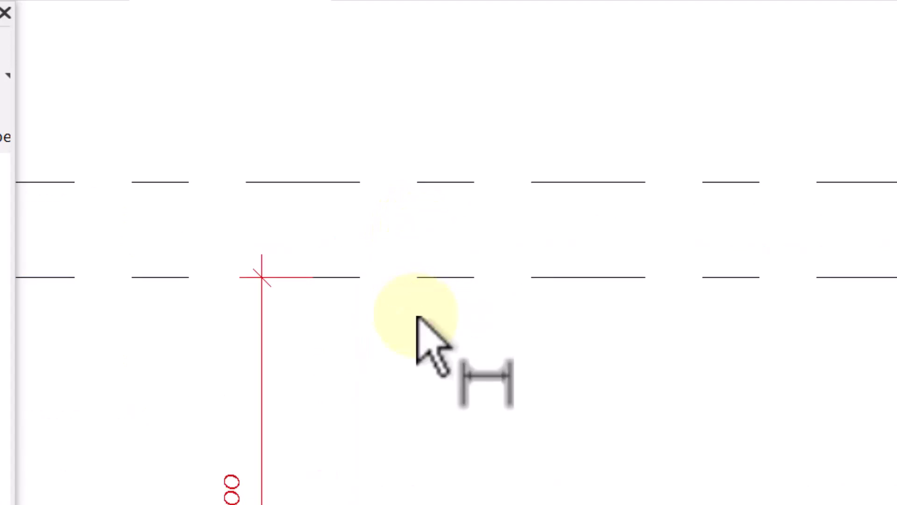
{"action": "left_click", "coordinate": [420, 277]}
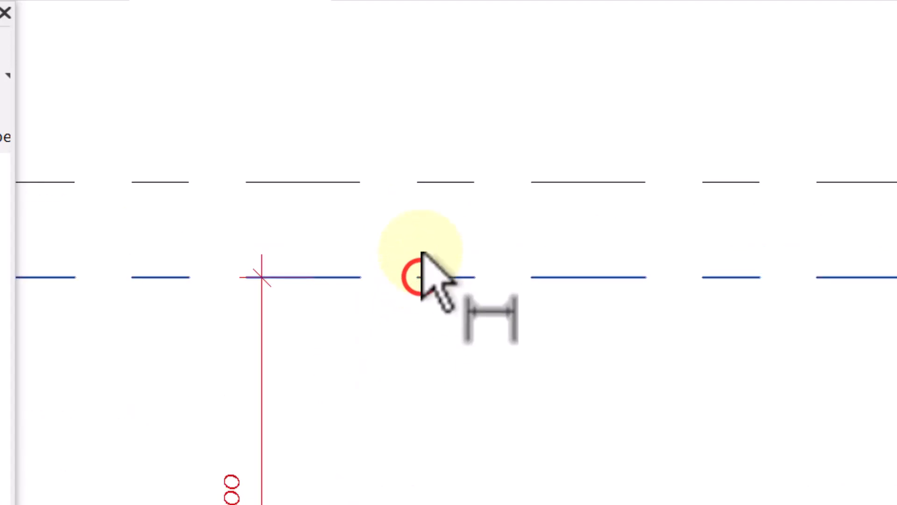
{"action": "left_click", "coordinate": [422, 185]}
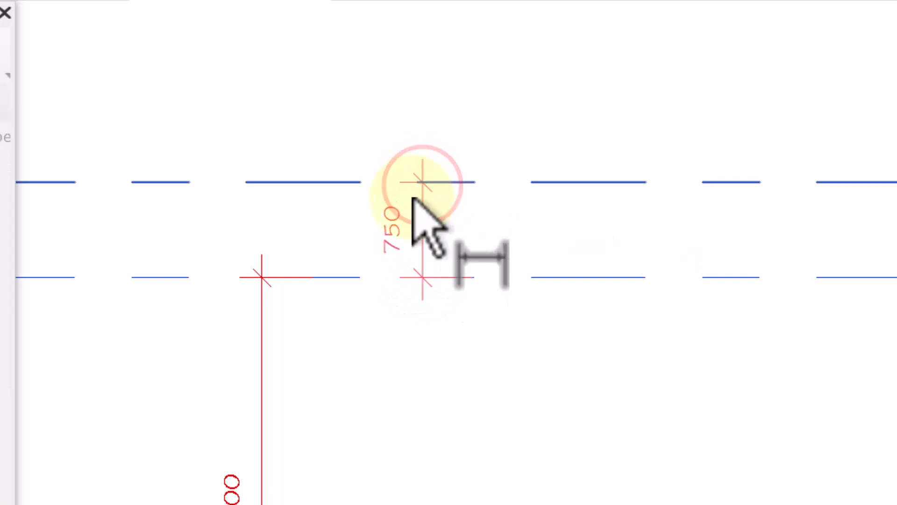
{"action": "left_click", "coordinate": [370, 214]}
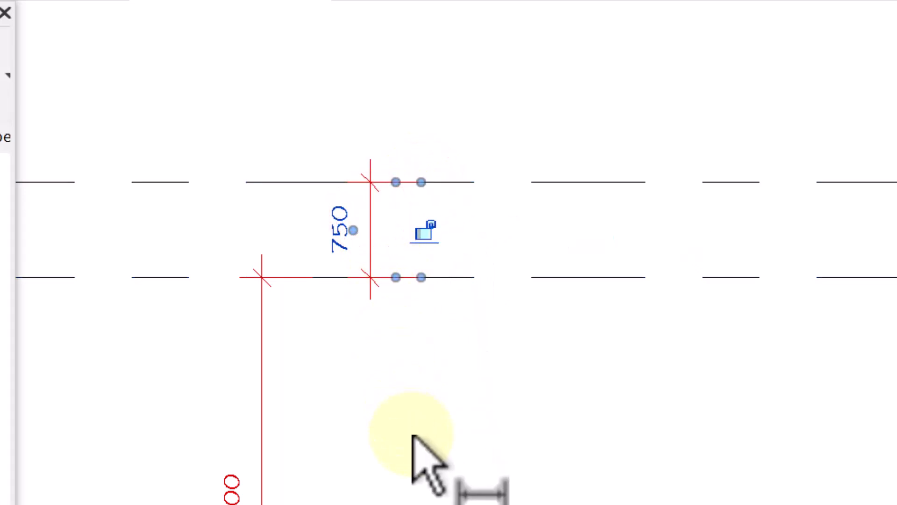
{"action": "key", "text": "Escape"}
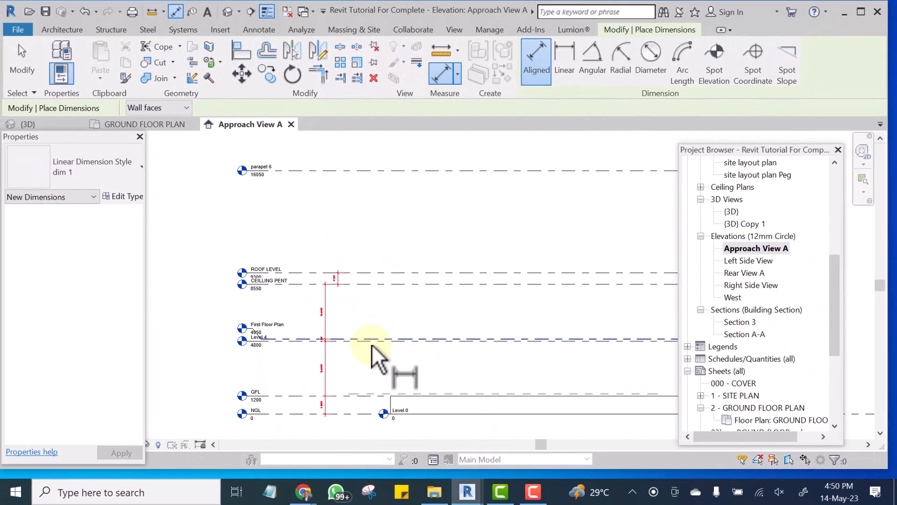
Check the new level dimensions along the elevation and end the aligned dimension command.
{"action": "scroll", "coordinate": [425, 415], "scroll_direction": "up", "scroll_amount": 4}
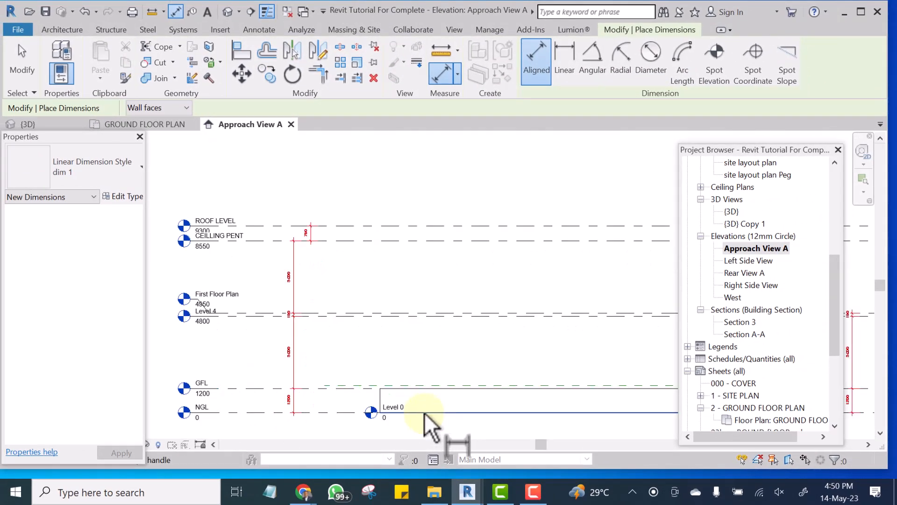
{"action": "middle_click_drag", "start_coordinate": [379, 348], "coordinate": [373, 333]}
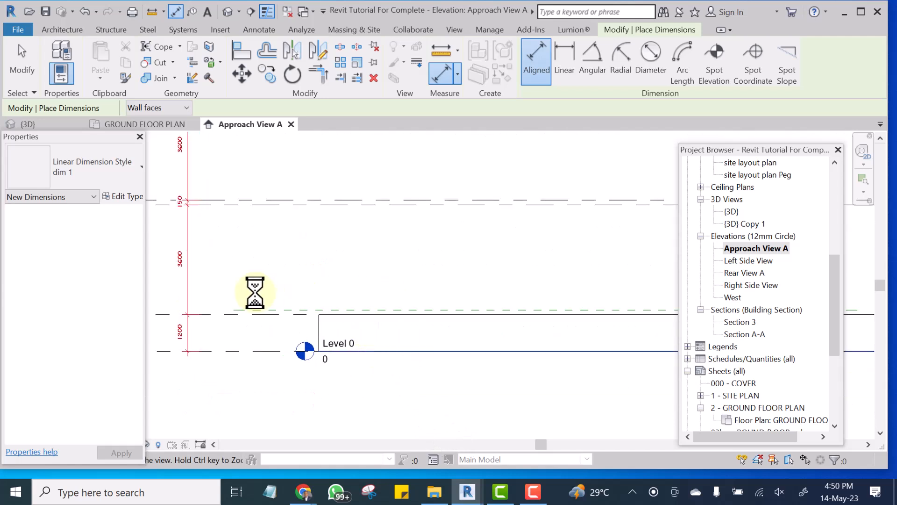
{"action": "scroll", "coordinate": [256, 291], "scroll_direction": "down", "scroll_amount": 8}
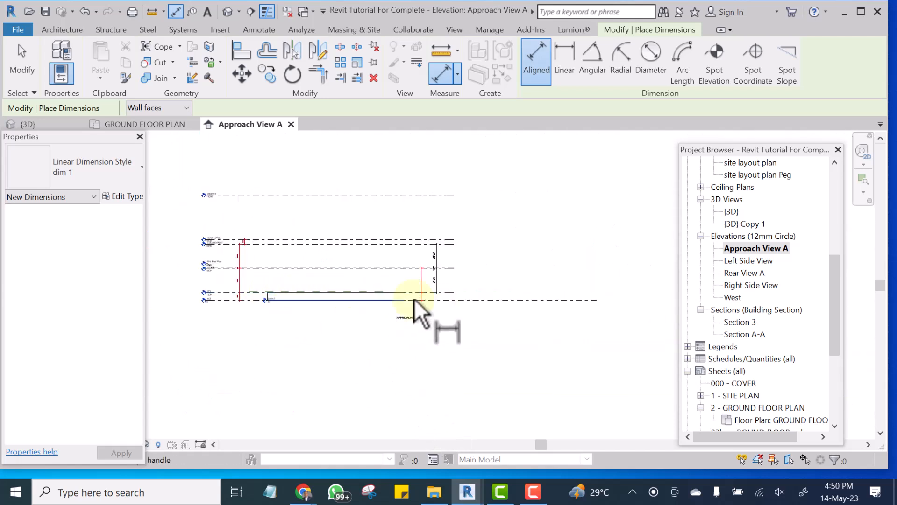
{"action": "scroll", "coordinate": [240, 298], "scroll_direction": "up", "scroll_amount": 6}
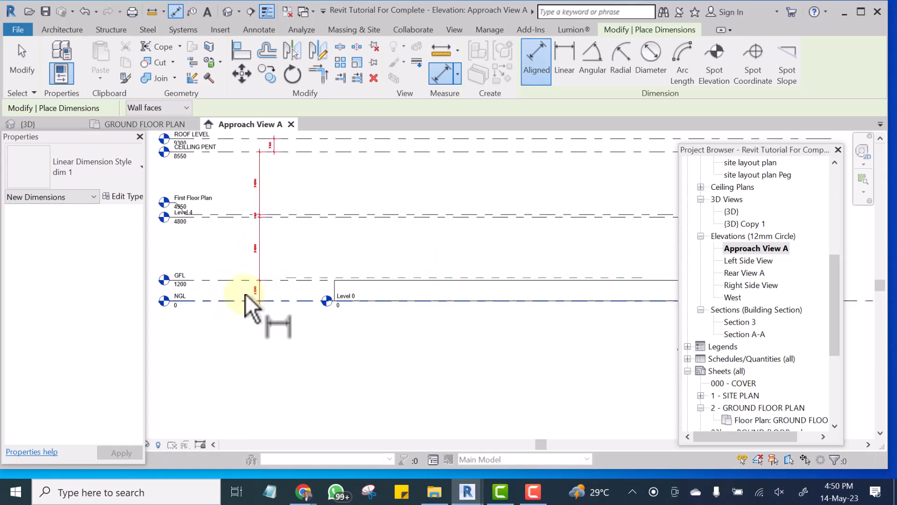
{"action": "scroll", "coordinate": [285, 224], "scroll_direction": "up", "scroll_amount": 2}
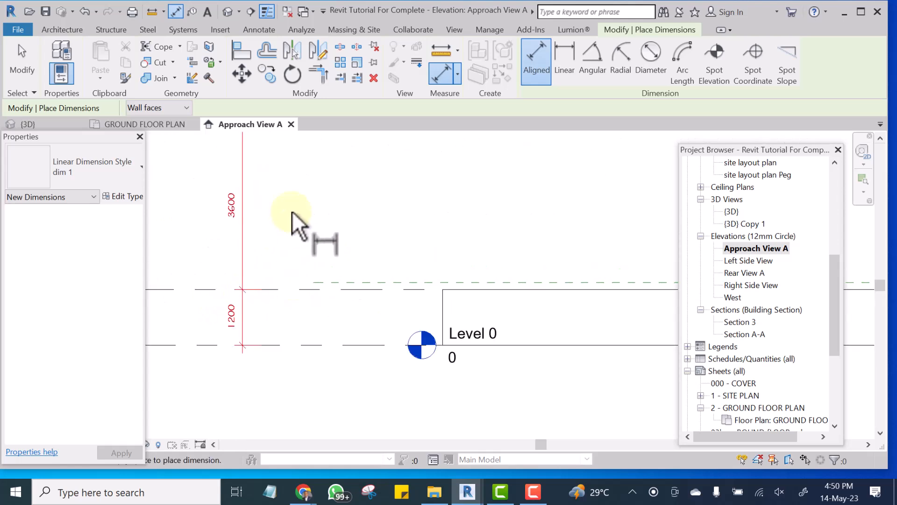
{"action": "right_click", "coordinate": [310, 198]}
{"action": "left_click", "coordinate": [327, 206]}
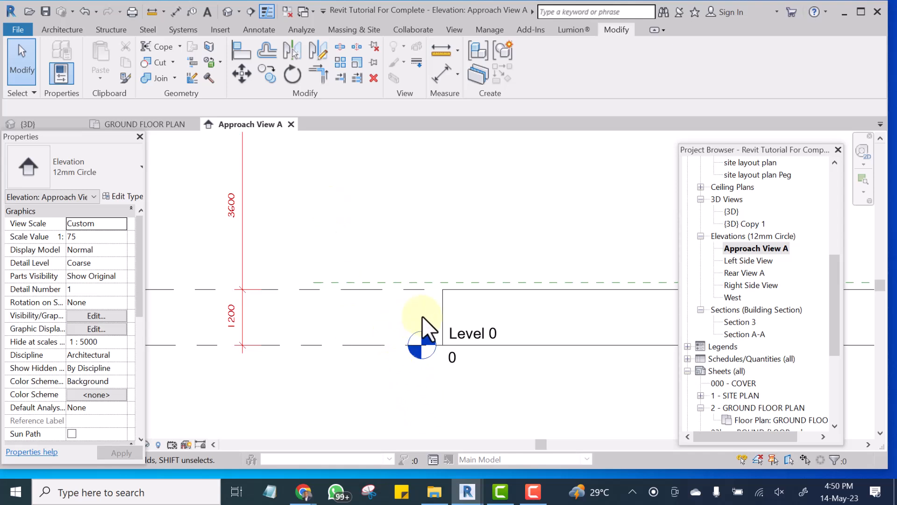
Examine the dimensioned spacing between the levels from NGL and GFL up to ROOF LEVEL and parapet 6.
{"action": "scroll", "coordinate": [375, 349], "scroll_direction": "down", "scroll_amount": 2}
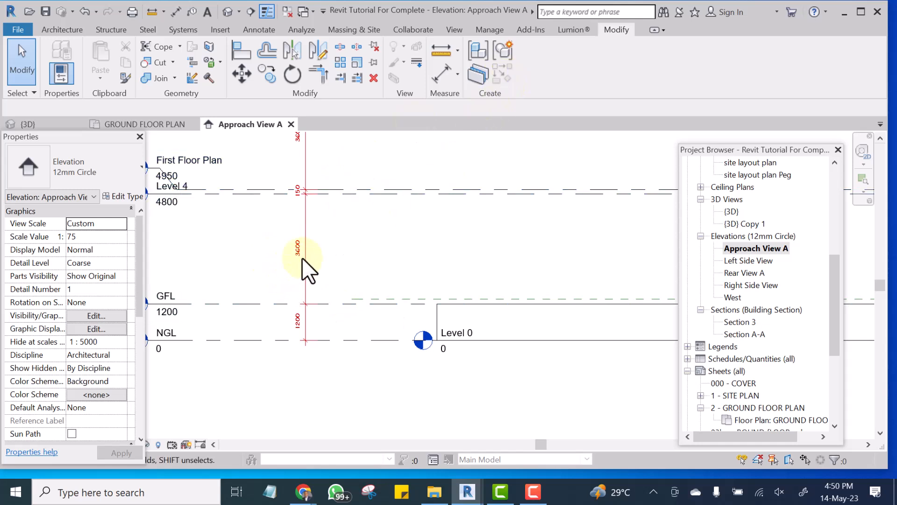
{"action": "scroll", "coordinate": [299, 259], "scroll_direction": "up", "scroll_amount": 3}
{"action": "scroll", "coordinate": [271, 204], "scroll_direction": "up", "scroll_amount": 1}
{"action": "scroll", "coordinate": [372, 316], "scroll_direction": "down", "scroll_amount": 3}
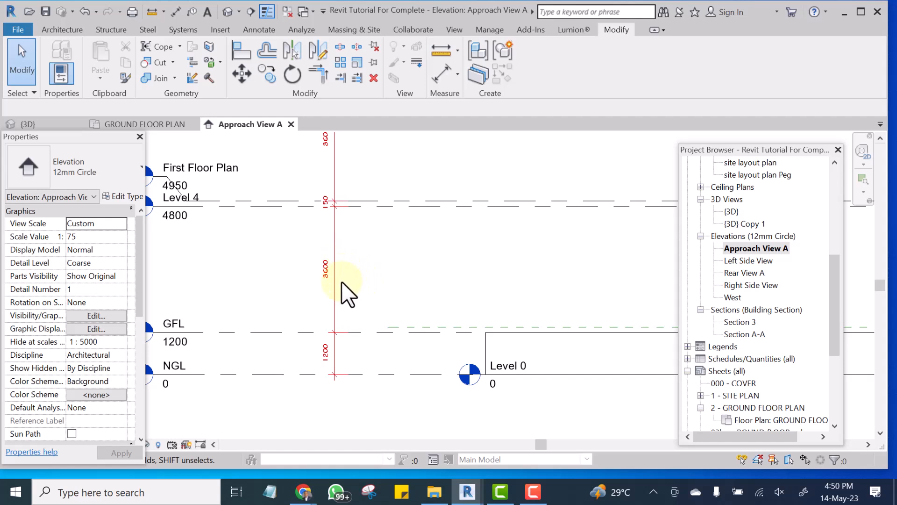
{"action": "left_click", "coordinate": [386, 330]}
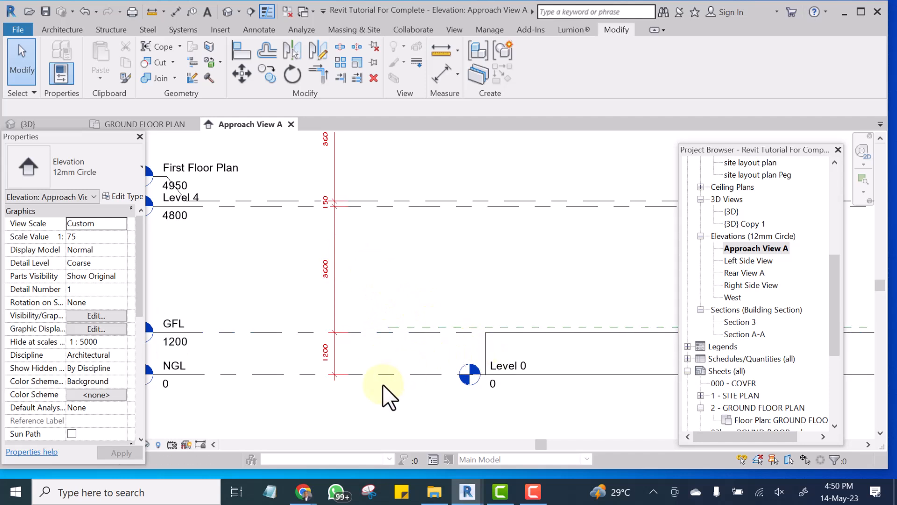
{"action": "scroll", "coordinate": [368, 379], "scroll_direction": "down", "scroll_amount": 2}
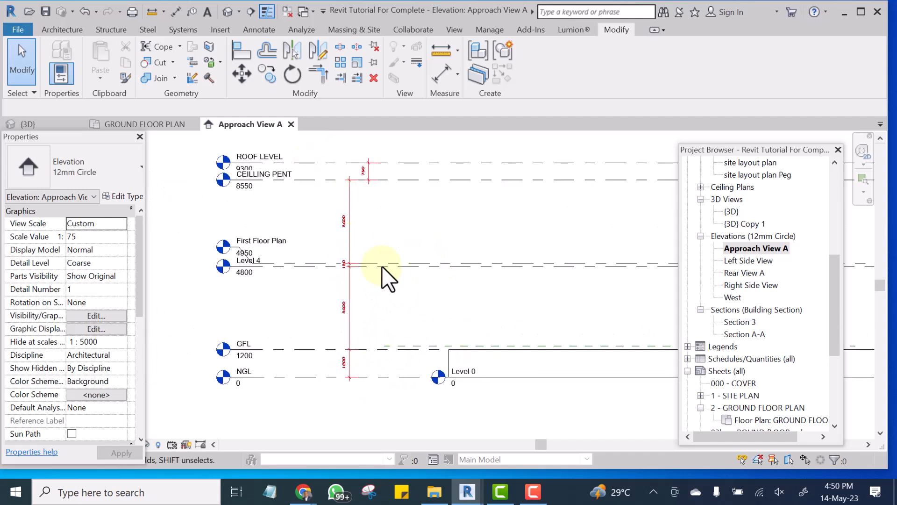
{"action": "scroll", "coordinate": [343, 206], "scroll_direction": "up", "scroll_amount": 2}
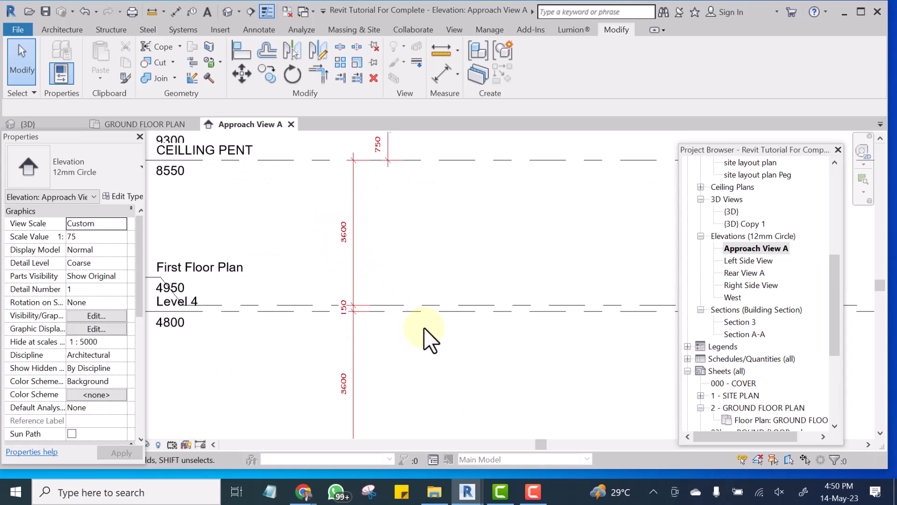
{"action": "scroll", "coordinate": [337, 303], "scroll_direction": "down", "scroll_amount": 3}
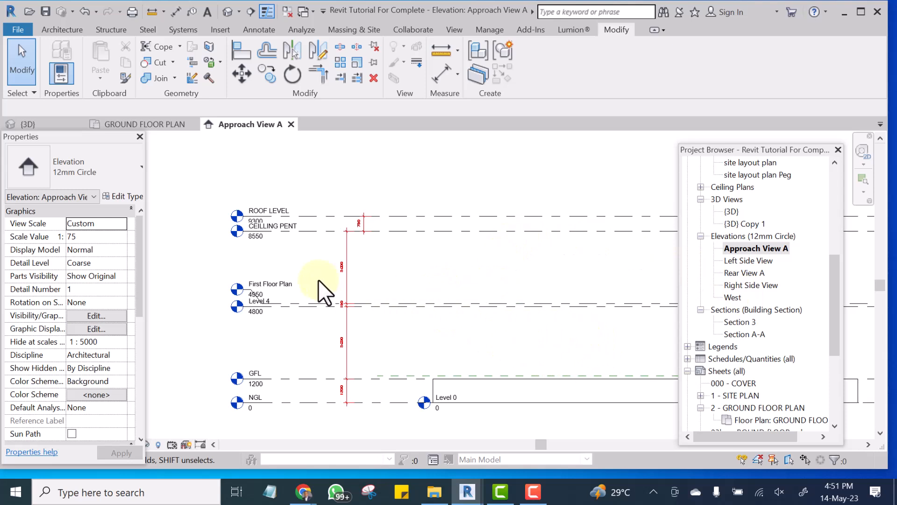
{"action": "scroll", "coordinate": [319, 280], "scroll_direction": "down", "scroll_amount": 2}
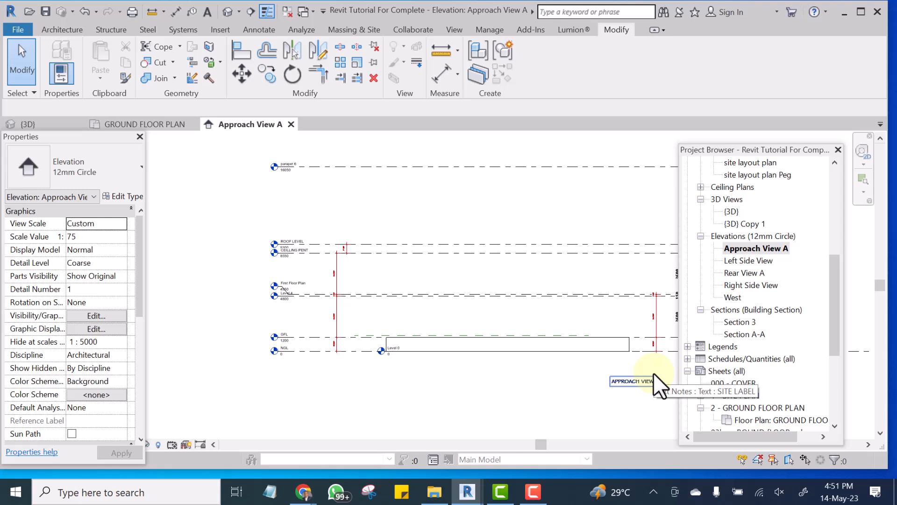
Open the GROUND FLOOR PLAN floor plan view.
{"action": "left_click_drag", "start_coordinate": [832, 294], "coordinate": [831, 190]}
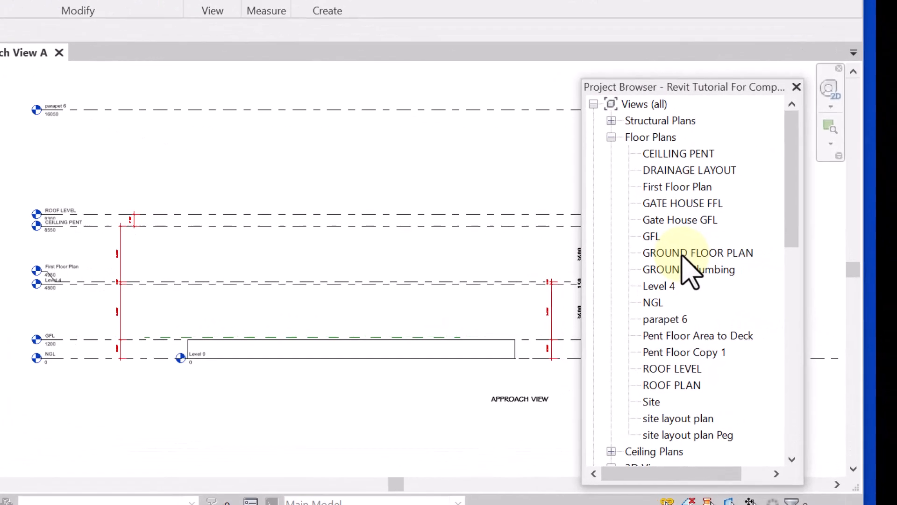
{"action": "left_click", "coordinate": [753, 273]}
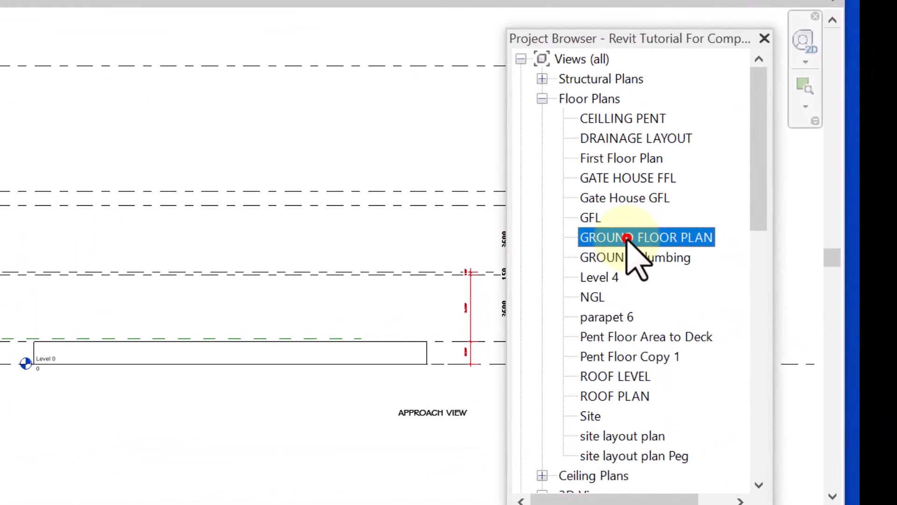
{"action": "double_click", "coordinate": [627, 238]}
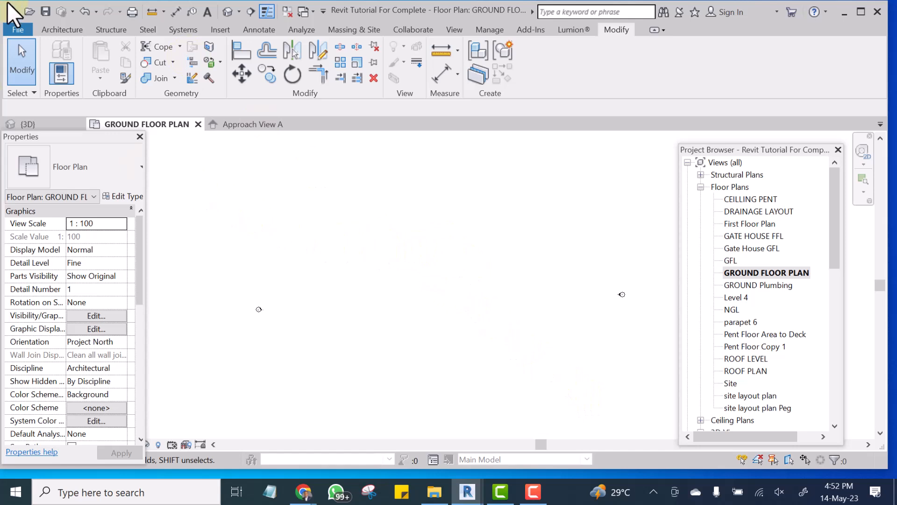
Draw a horizontal FENCE WALL 2 wall about 16000 mm long in the ground floor plan and end the wall command.
{"action": "left_click", "coordinate": [52, 28]}
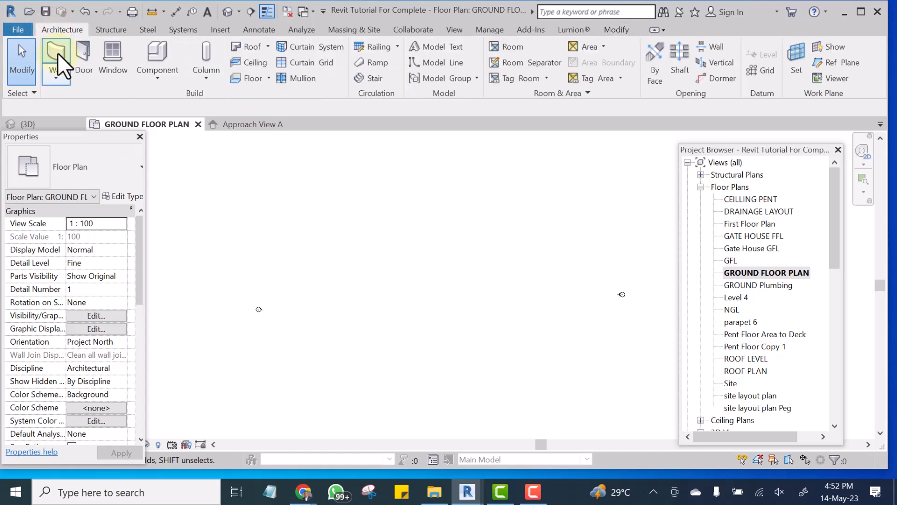
{"action": "left_click", "coordinate": [57, 44]}
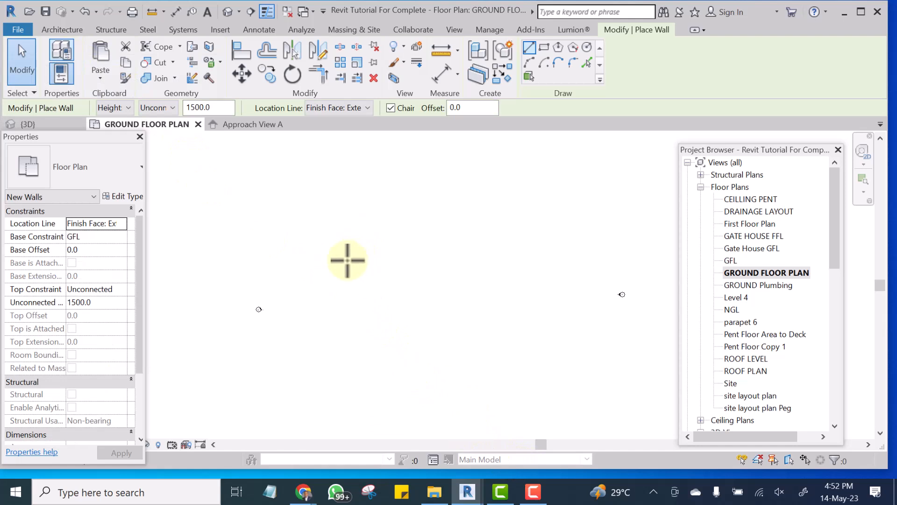
{"action": "left_click", "coordinate": [327, 242]}
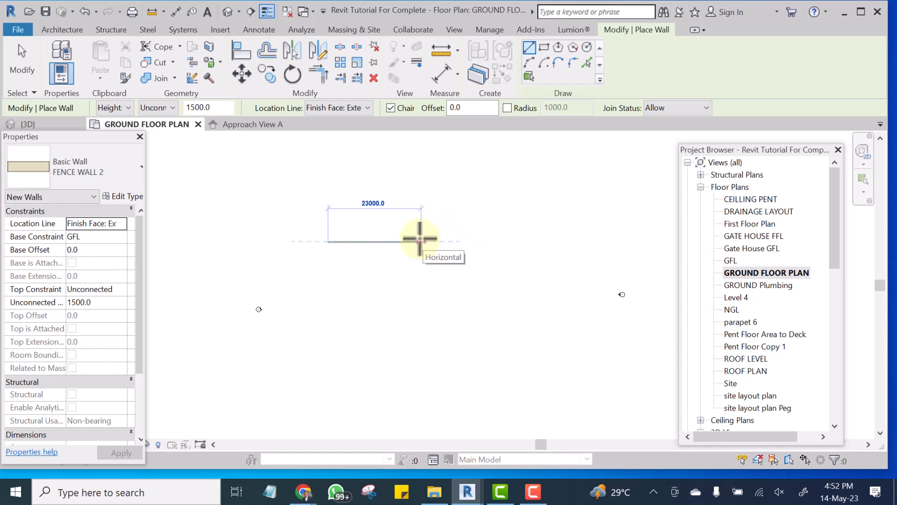
{"action": "left_click", "coordinate": [420, 240]}
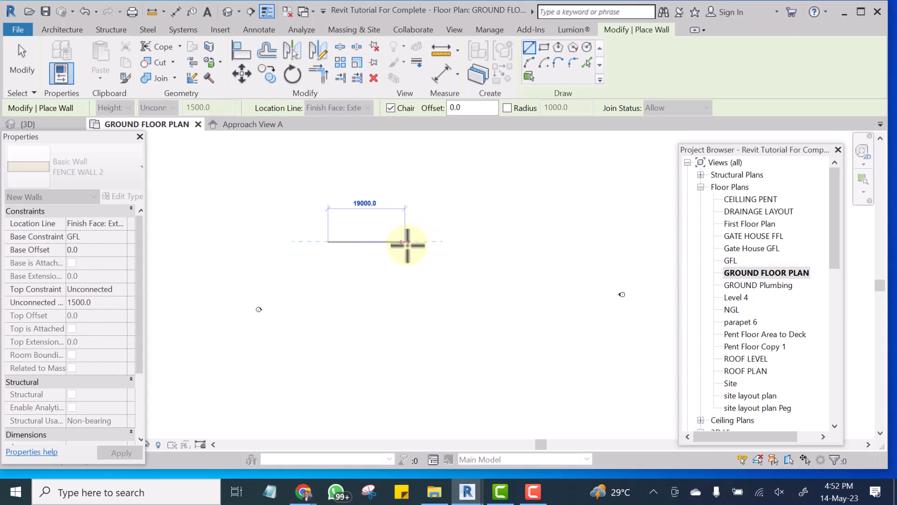
{"action": "scroll", "coordinate": [409, 249], "scroll_direction": "up", "scroll_amount": 2}
{"action": "scroll", "coordinate": [407, 244], "scroll_direction": "up", "scroll_amount": 1}
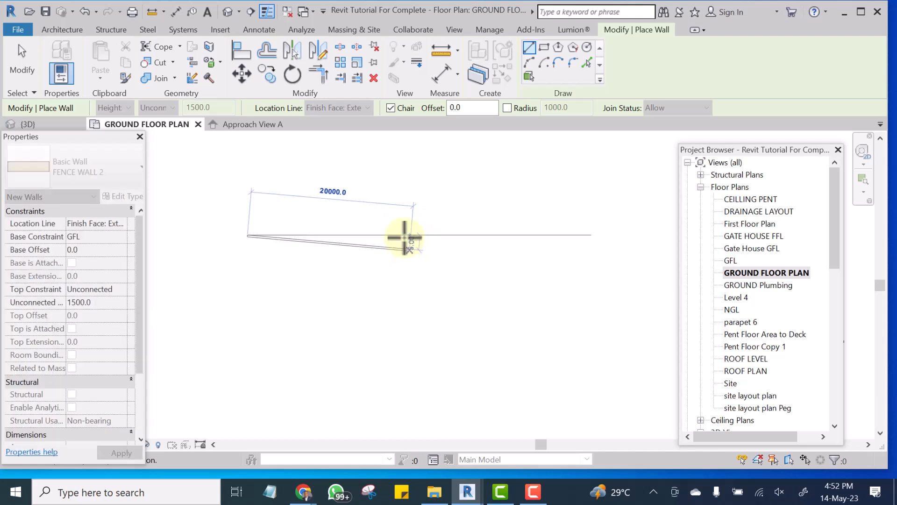
{"action": "scroll", "coordinate": [397, 232], "scroll_direction": "up", "scroll_amount": 1}
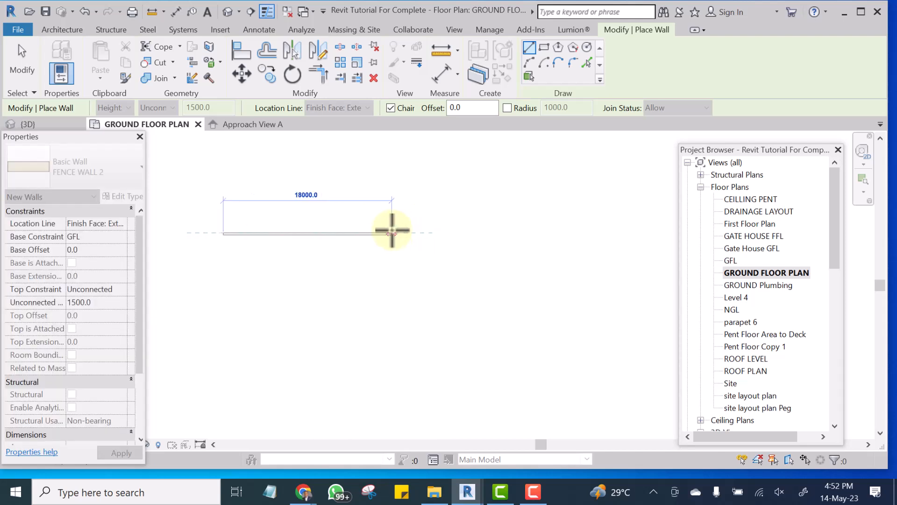
{"action": "left_click", "coordinate": [373, 233]}
{"action": "right_click", "coordinate": [378, 232]}
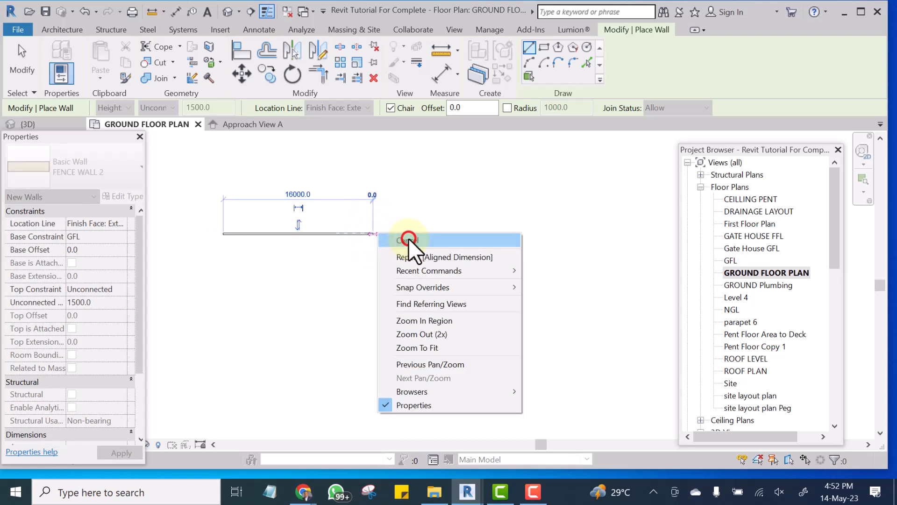
{"action": "left_click", "coordinate": [408, 239]}
{"action": "right_click", "coordinate": [410, 208]}
{"action": "left_click", "coordinate": [438, 216]}
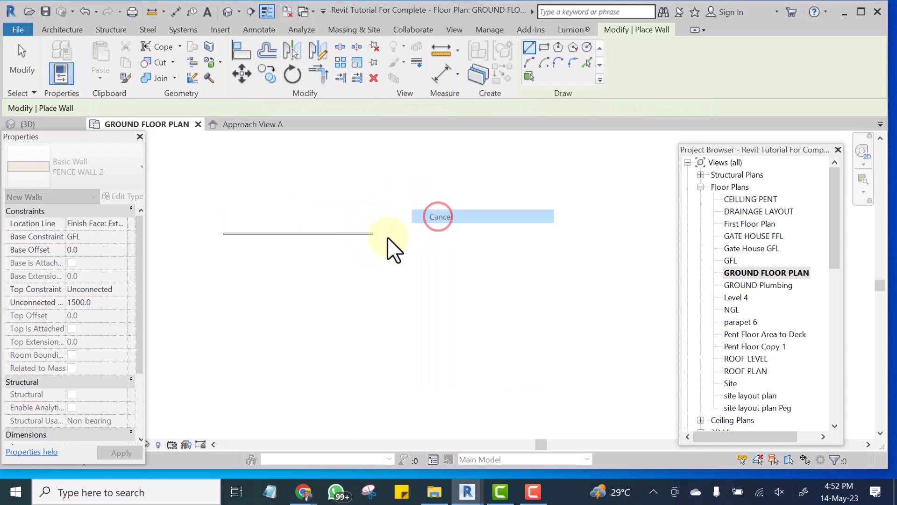
Change the type of the horizontal wall to the basic wall 225 wall.
{"action": "left_click", "coordinate": [299, 234]}
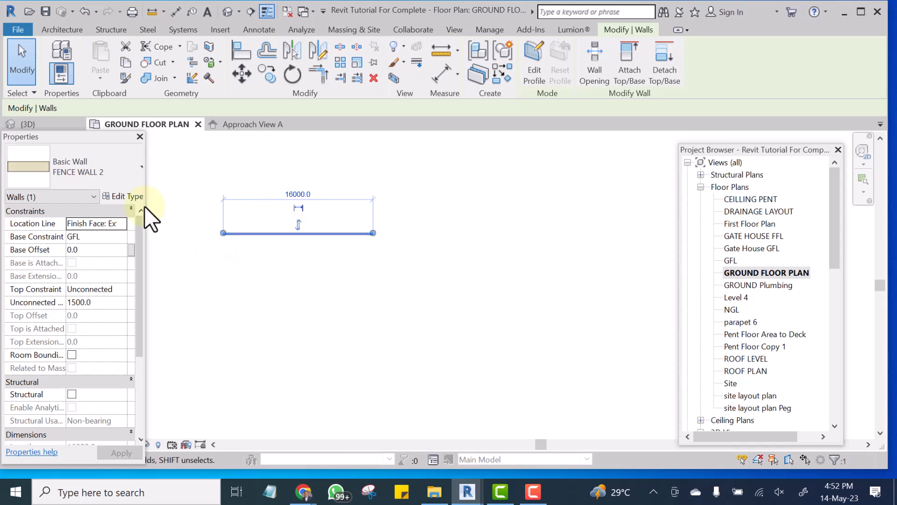
{"action": "left_click", "coordinate": [470, 237]}
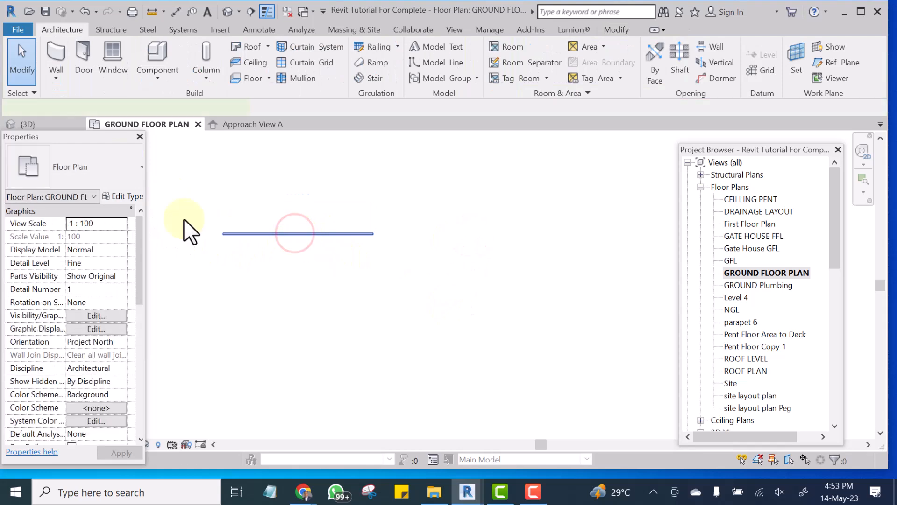
{"action": "left_click", "coordinate": [226, 231]}
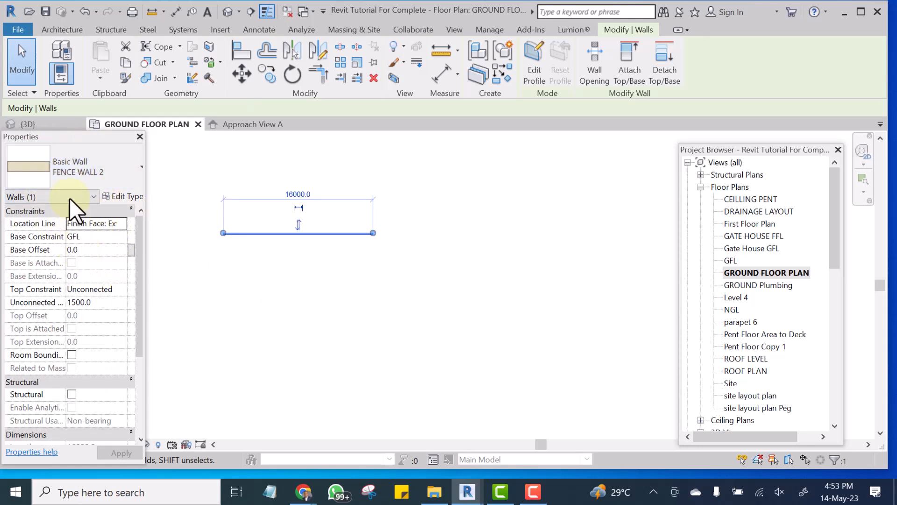
{"action": "left_click", "coordinate": [75, 169]}
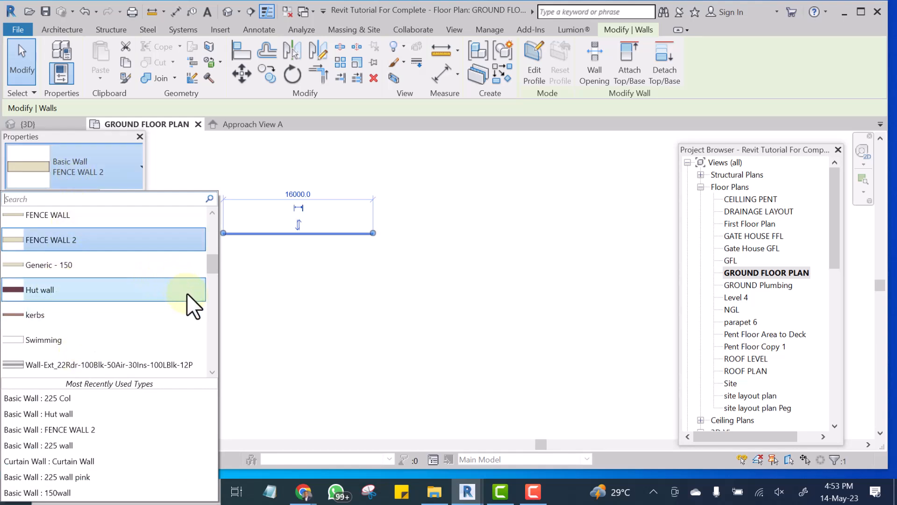
{"action": "left_click_drag", "start_coordinate": [212, 262], "coordinate": [214, 287]}
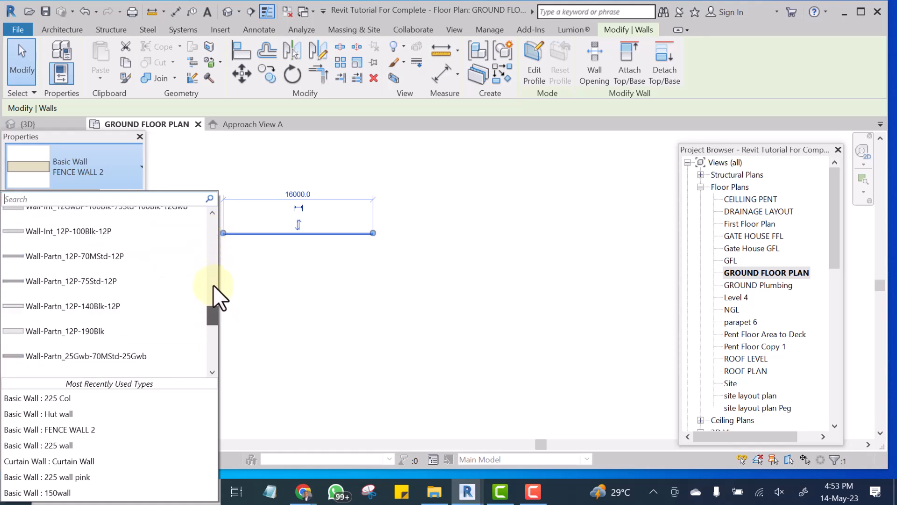
{"action": "left_click_drag", "start_coordinate": [212, 251], "coordinate": [218, 223]}
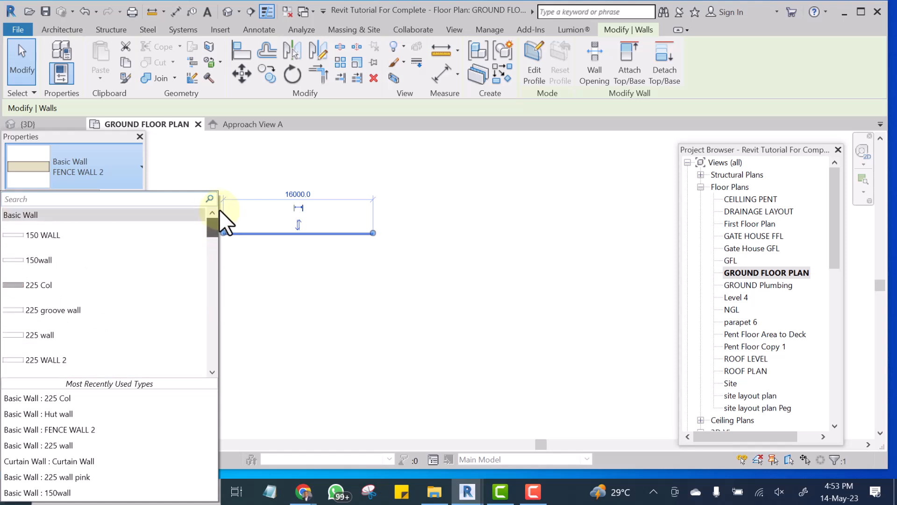
{"action": "left_click_drag", "start_coordinate": [221, 220], "coordinate": [221, 225]}
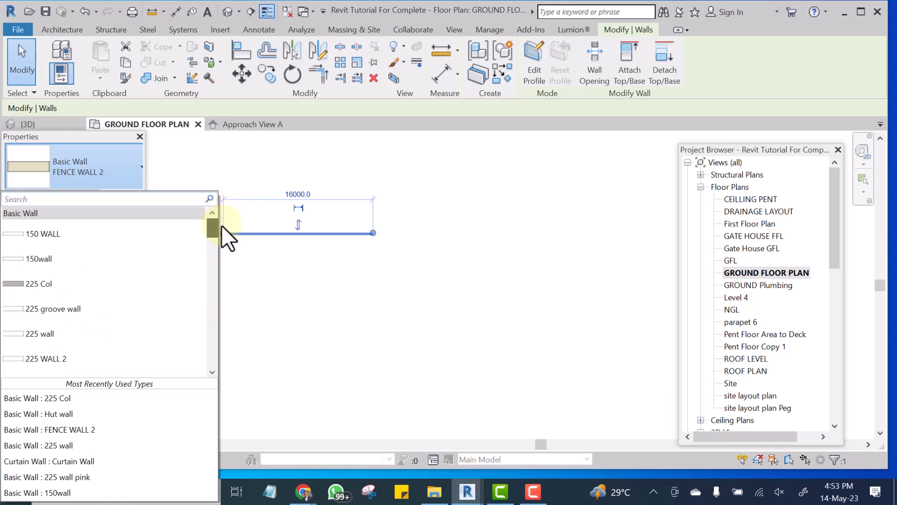
{"action": "left_click", "coordinate": [35, 332]}
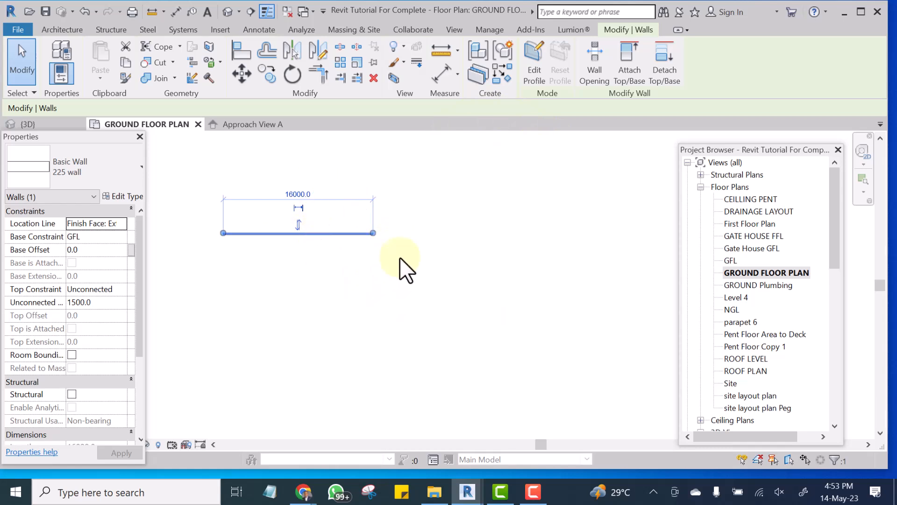
Open the layer structure of the horizontal wall's 225 wall type for editing.
{"action": "scroll", "coordinate": [238, 248], "scroll_direction": "down", "scroll_amount": 3}
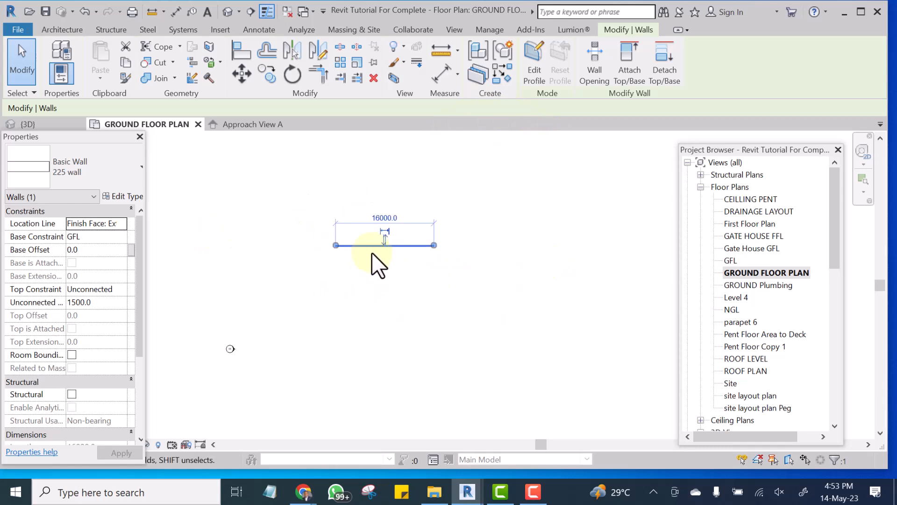
{"action": "scroll", "coordinate": [302, 217], "scroll_direction": "up", "scroll_amount": 2}
{"action": "left_click", "coordinate": [301, 216]}
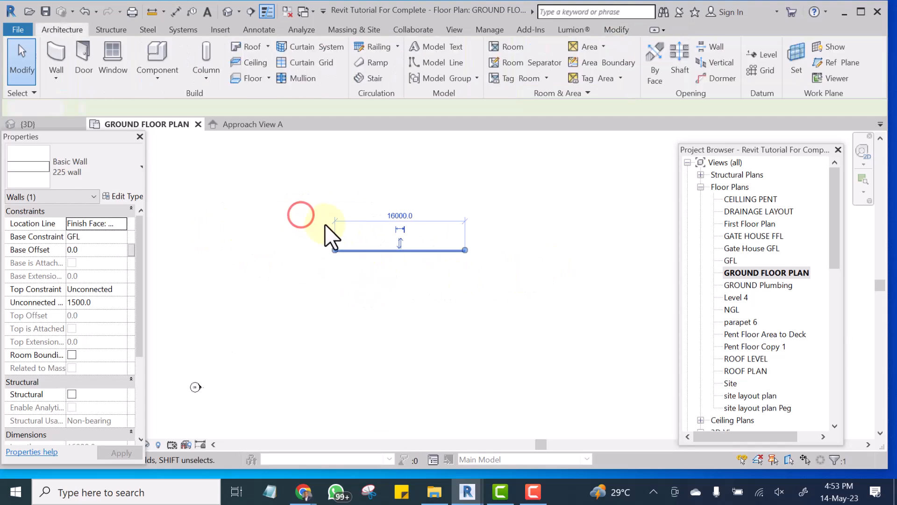
{"action": "left_click", "coordinate": [359, 255]}
{"action": "left_click", "coordinate": [121, 196]}
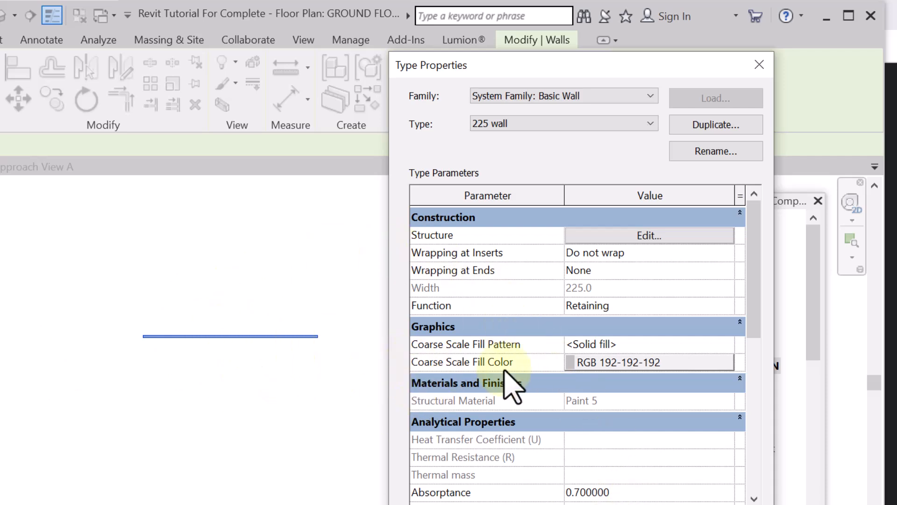
{"action": "left_click", "coordinate": [647, 236]}
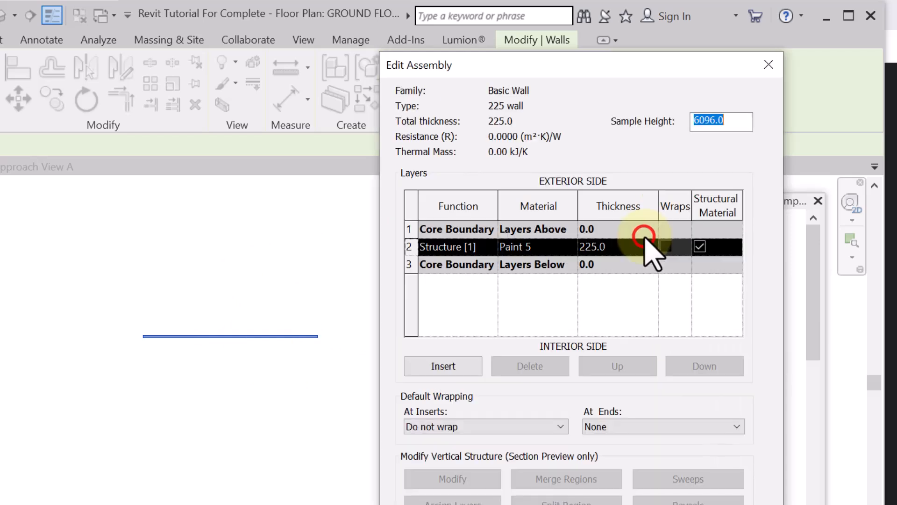
Duplicate the structure layer's Paint 5 material and name the copy Paint 5A.
{"action": "left_click", "coordinate": [571, 247]}
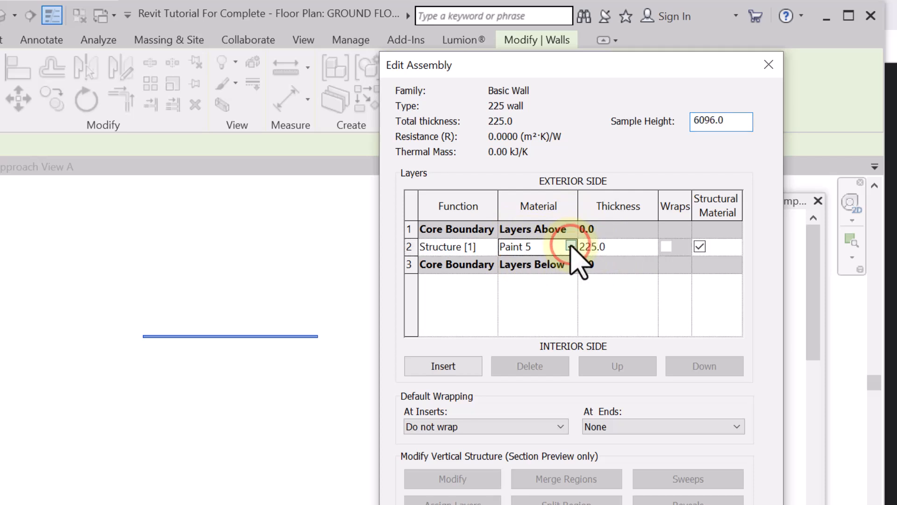
{"action": "left_click", "coordinate": [571, 245]}
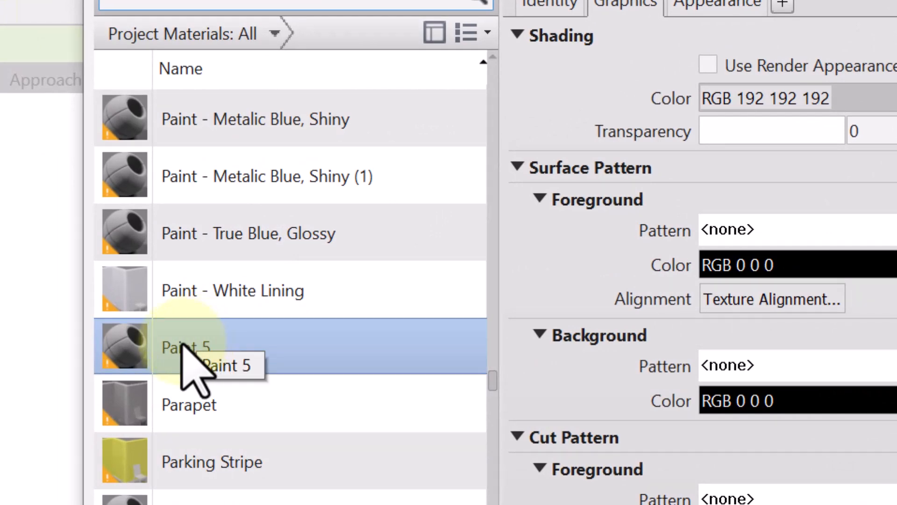
{"action": "right_click", "coordinate": [184, 345]}
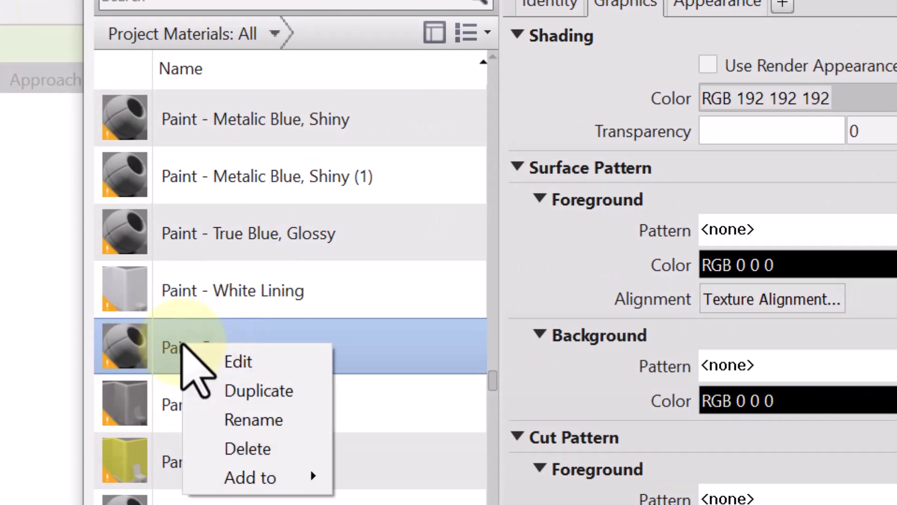
{"action": "left_click", "coordinate": [271, 390]}
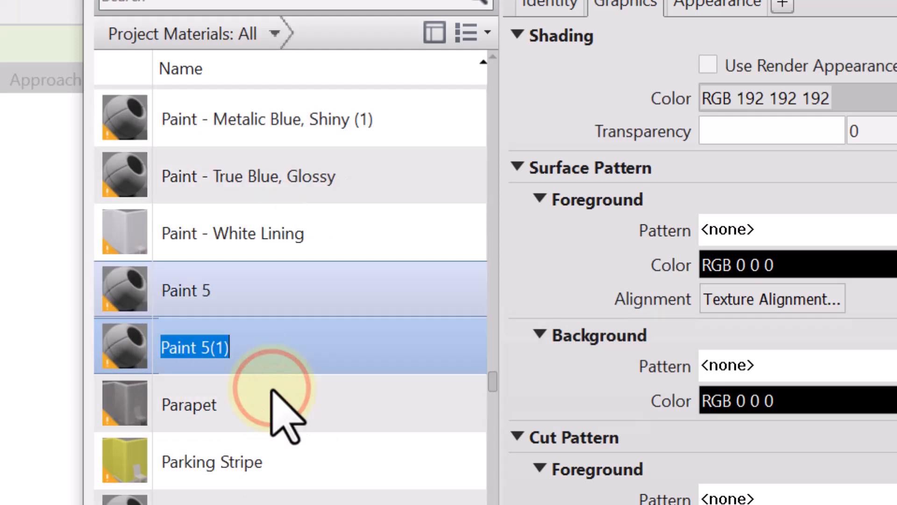
{"action": "left_click_drag", "start_coordinate": [257, 344], "coordinate": [213, 350]}
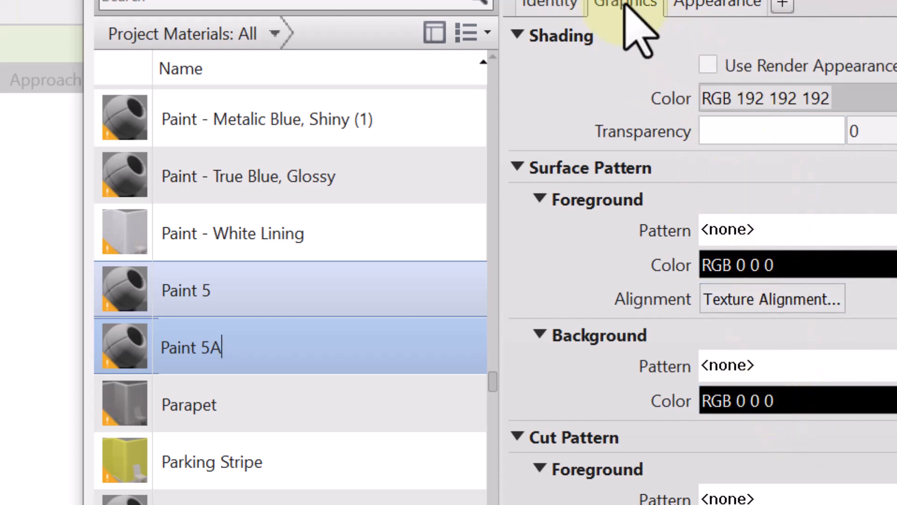
Set the shading color of Paint 5A to a very light orange, RGB 255-248-240.
{"action": "left_click", "coordinate": [850, 99]}
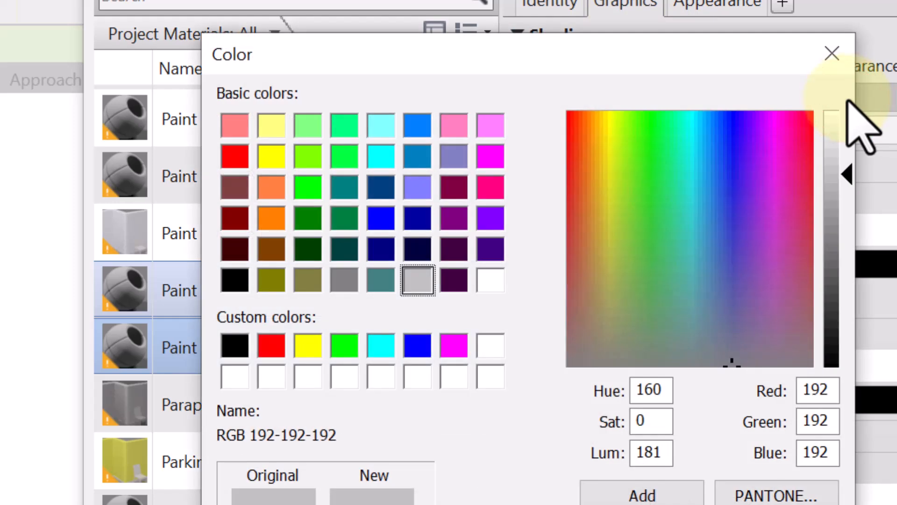
{"action": "left_click", "coordinate": [273, 218]}
{"action": "left_click_drag", "start_coordinate": [846, 236], "coordinate": [841, 127]}
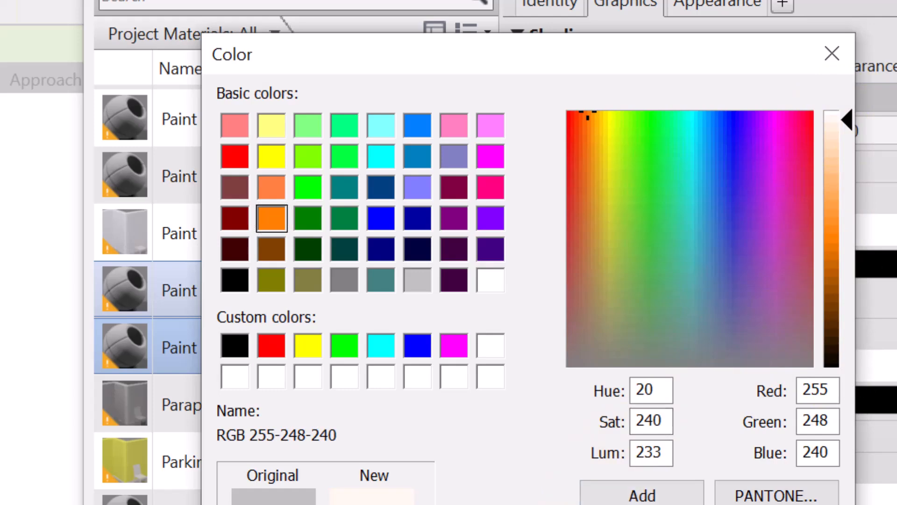
{"action": "left_click", "coordinate": [647, 504]}
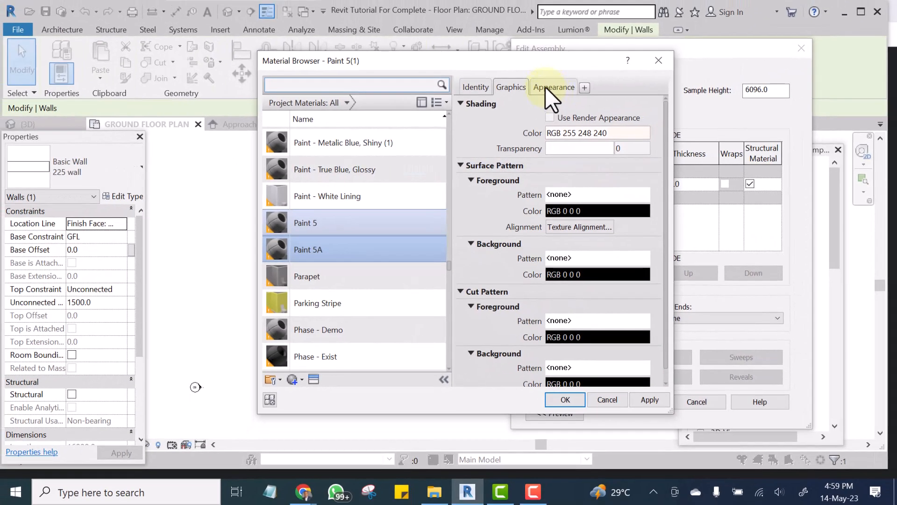
Make the Paint 5A shading use the render appearance and show the material's appearance settings.
{"action": "left_click", "coordinate": [545, 87]}
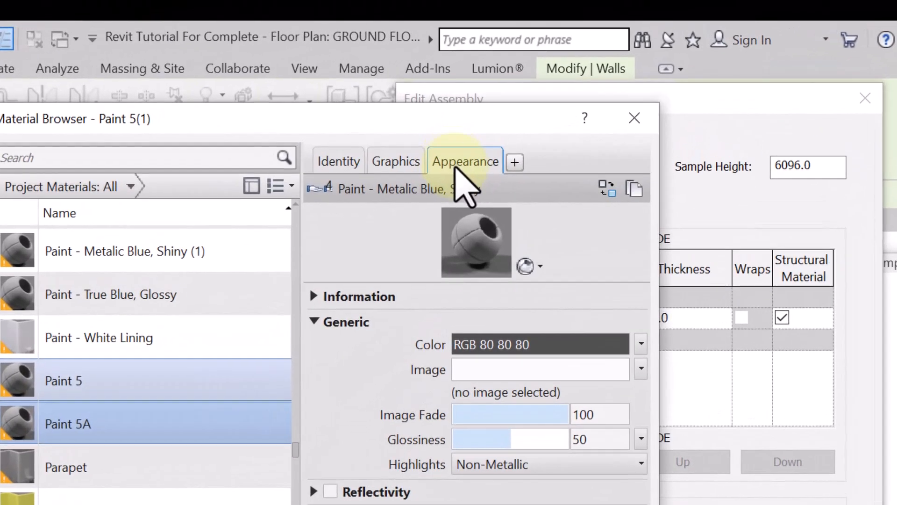
{"action": "left_click", "coordinate": [395, 161]}
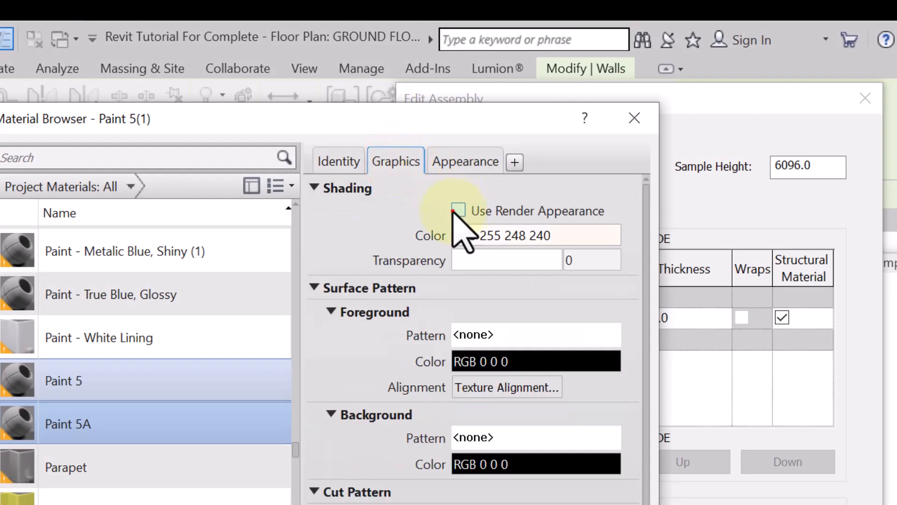
{"action": "left_click", "coordinate": [457, 210]}
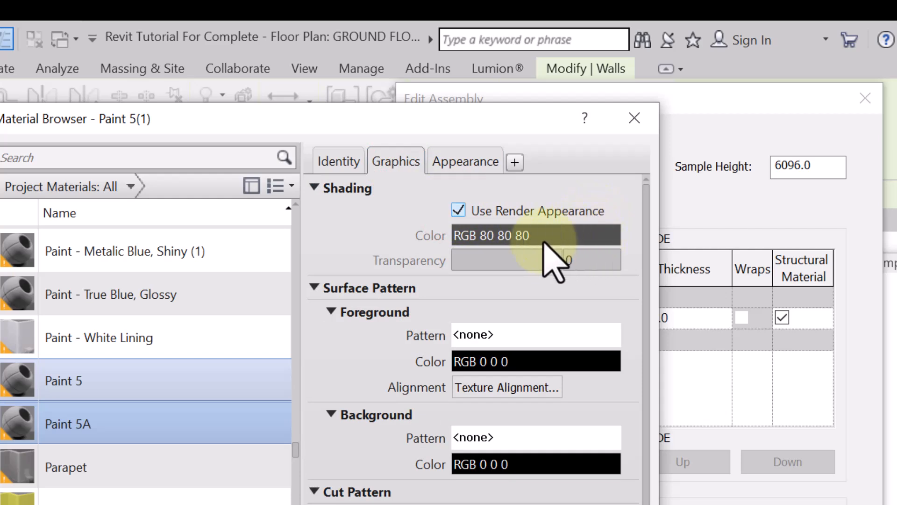
{"action": "left_click", "coordinate": [448, 161]}
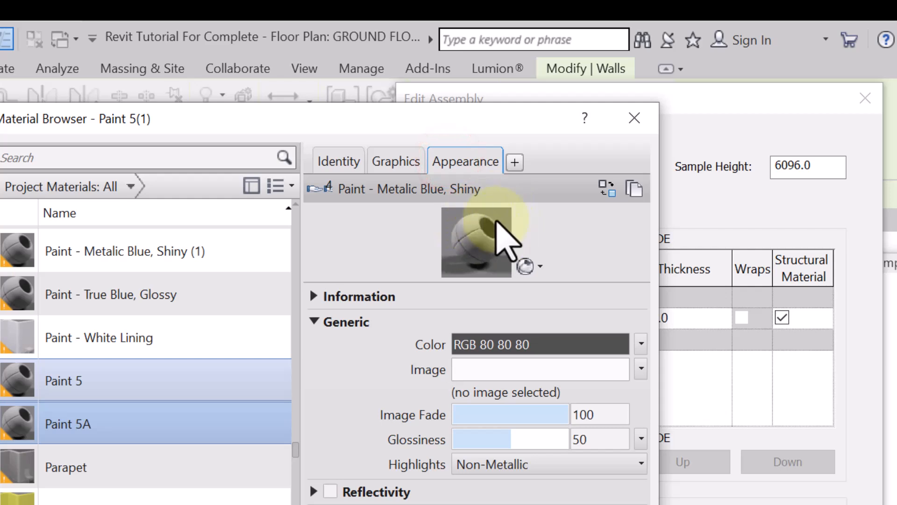
Turn off render appearance for the Paint 5A shading, compare it with the appearance settings, and turn it back on.
{"action": "left_click", "coordinate": [396, 160]}
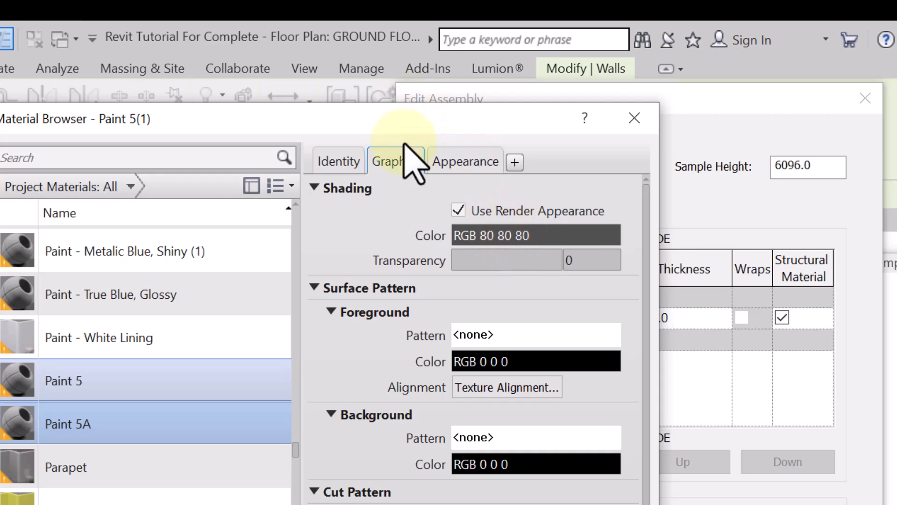
{"action": "left_click", "coordinate": [458, 210]}
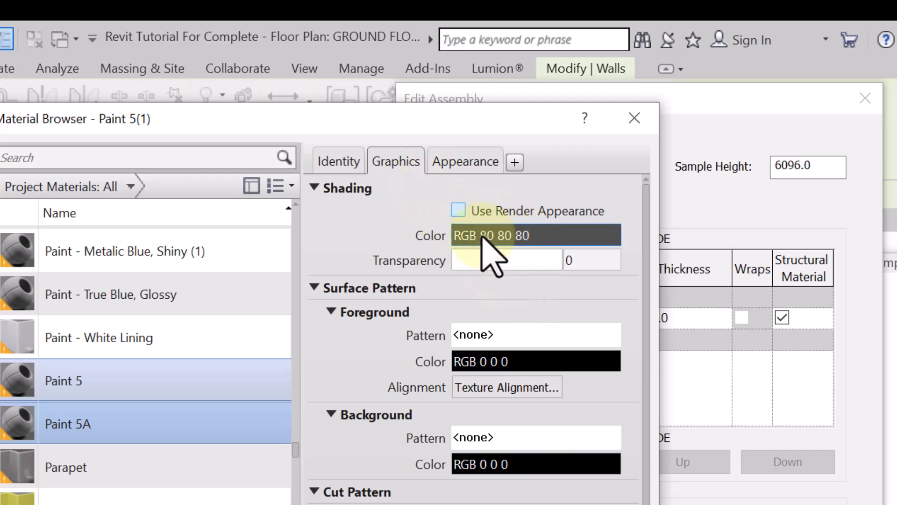
{"action": "left_click", "coordinate": [462, 161]}
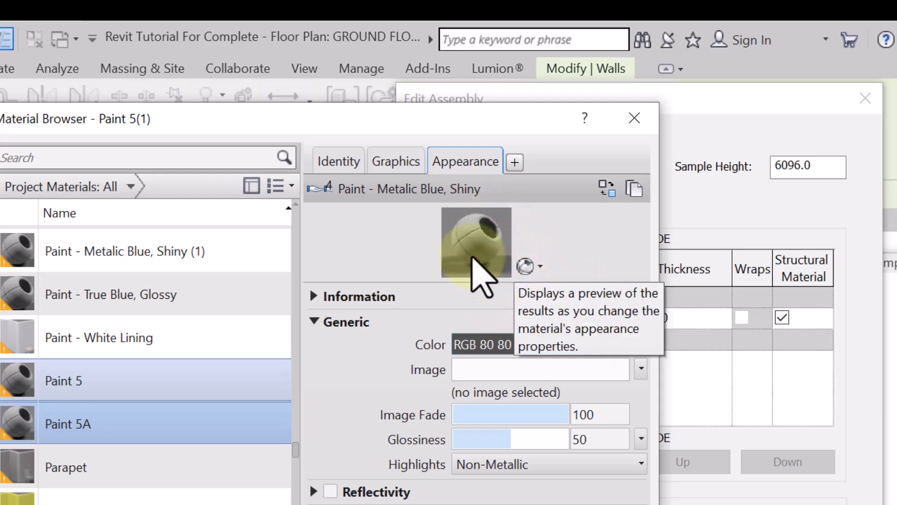
{"action": "left_click", "coordinate": [395, 159]}
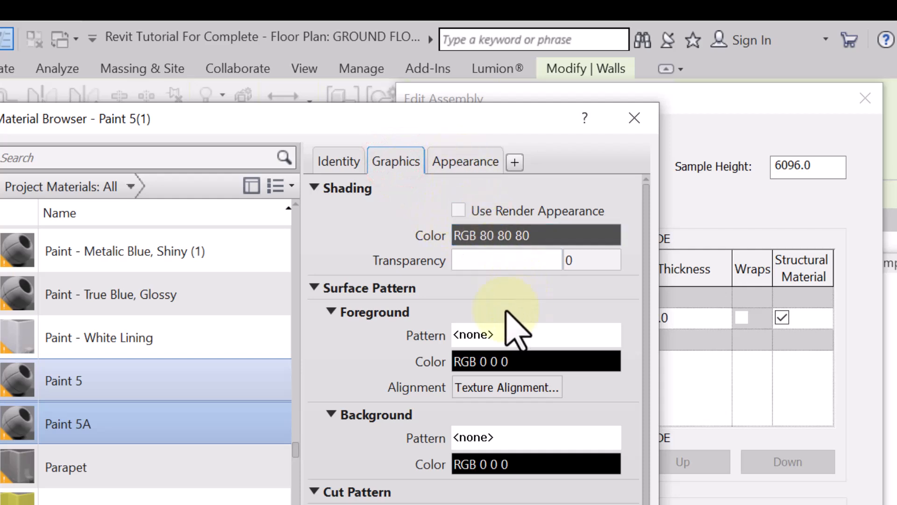
{"action": "left_click", "coordinate": [458, 211]}
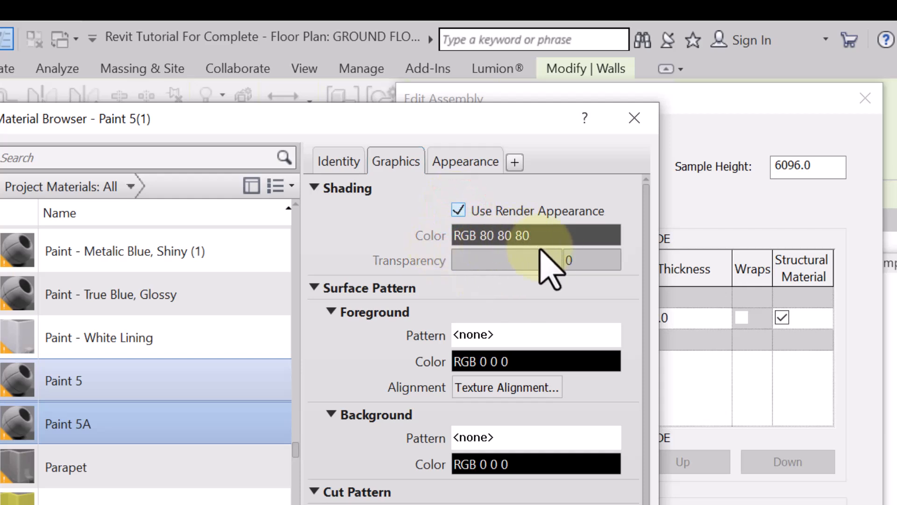
{"action": "left_click", "coordinate": [471, 161]}
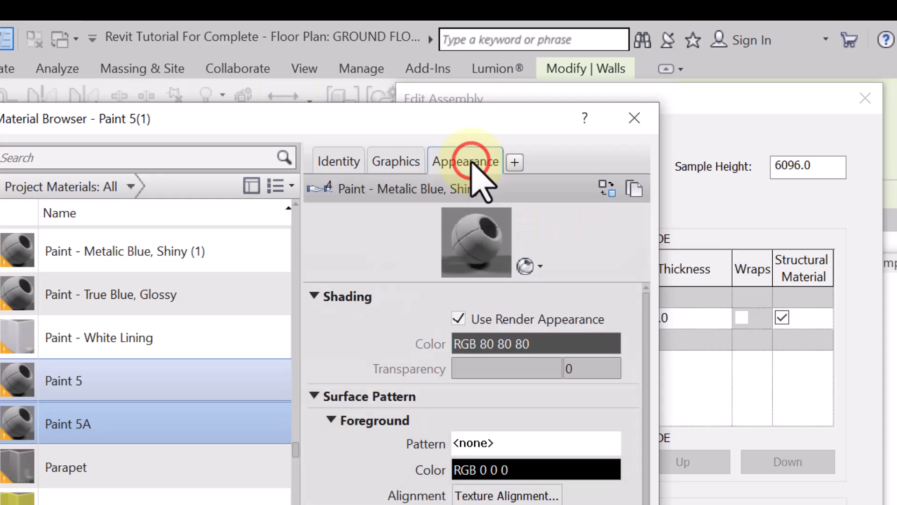
Turn off render appearance for the Paint 5A shading again and open its shading color, leaving the color selection without a change.
{"action": "left_click", "coordinate": [396, 161]}
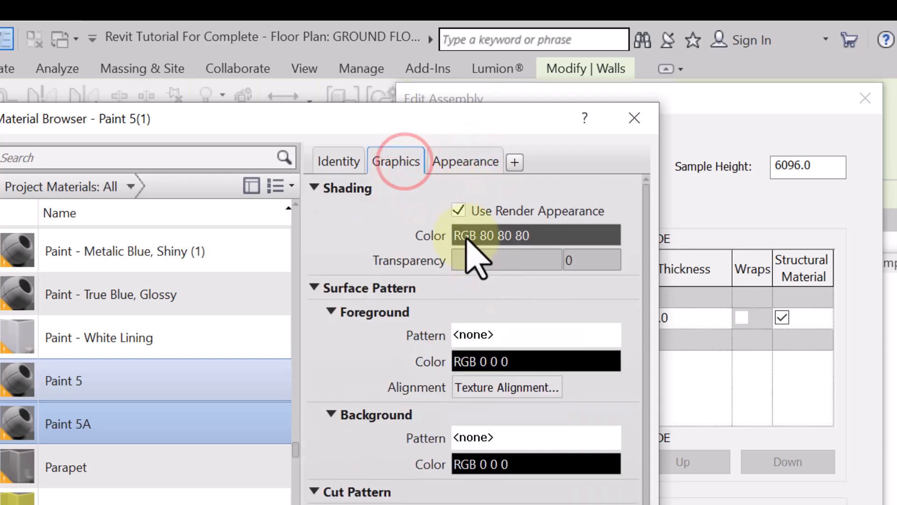
{"action": "left_click", "coordinate": [459, 159]}
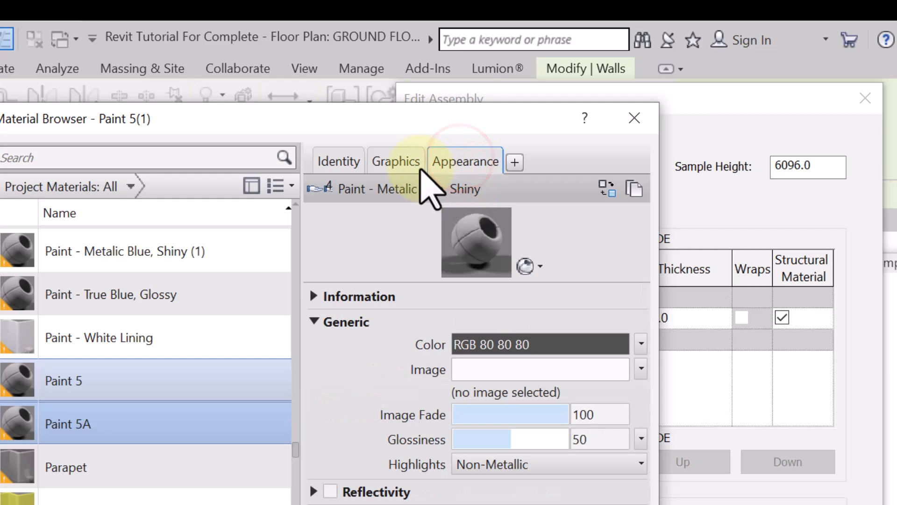
{"action": "left_click", "coordinate": [396, 162]}
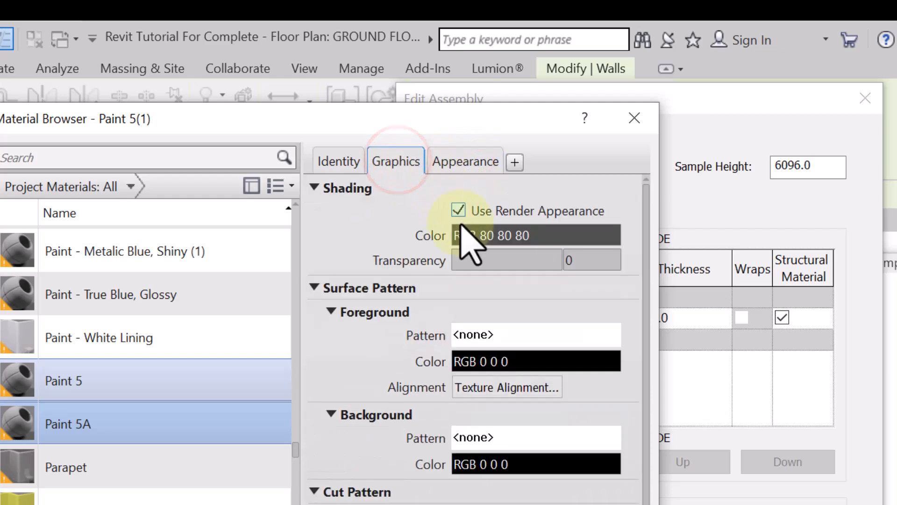
{"action": "left_click", "coordinate": [458, 211]}
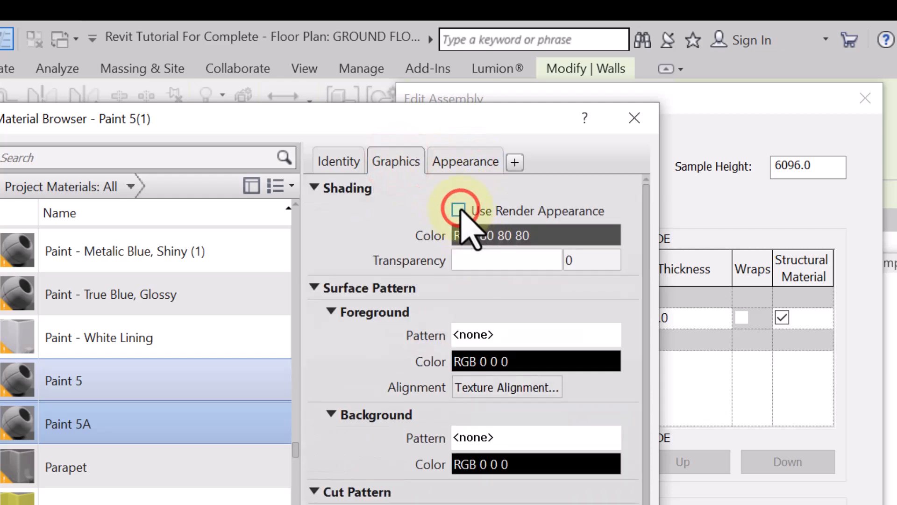
{"action": "left_click", "coordinate": [490, 236]}
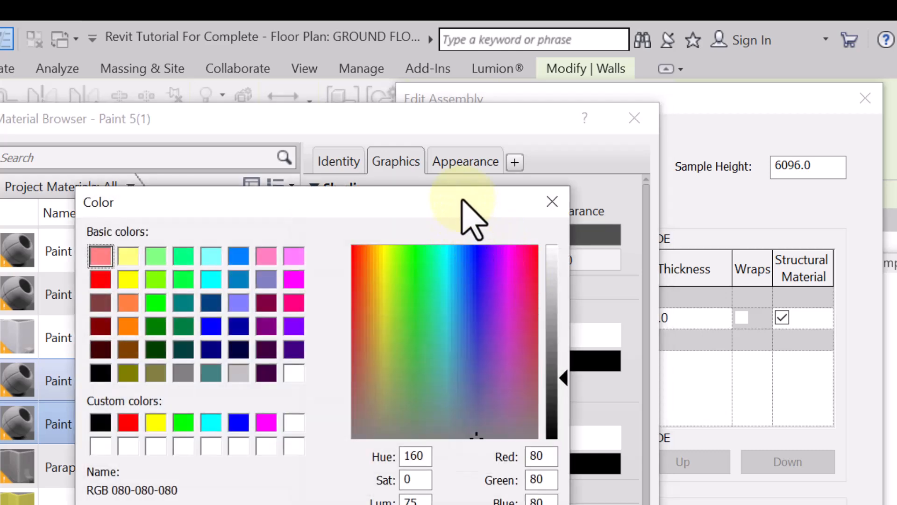
{"action": "left_click", "coordinate": [552, 201]}
Start replacing Paint 5A's appearance asset and list the Masonry Brick assets from the Autodesk Physical Assets library.
{"action": "left_click", "coordinate": [465, 162]}
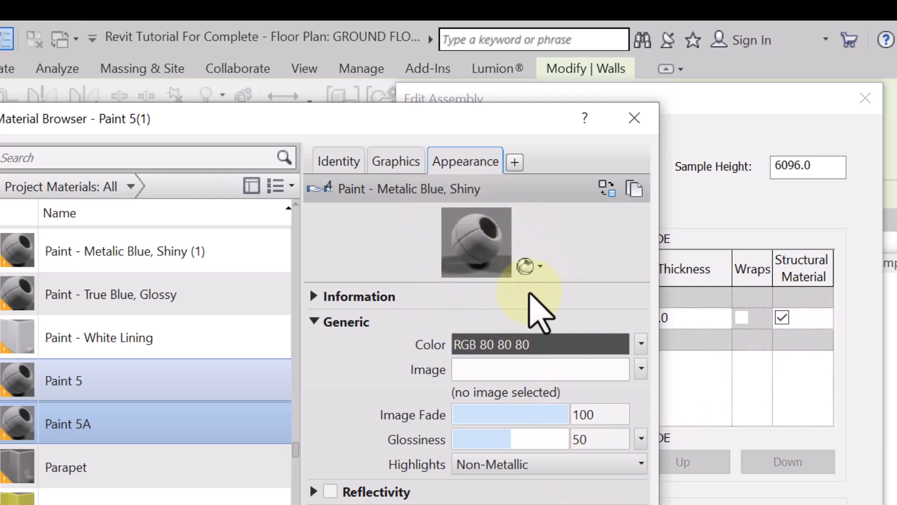
{"action": "left_click", "coordinate": [606, 187]}
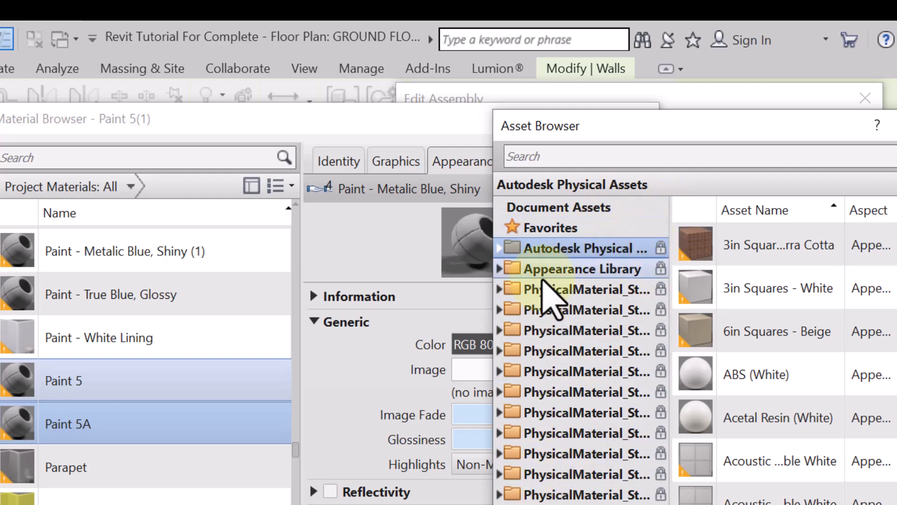
{"action": "left_click", "coordinate": [498, 248]}
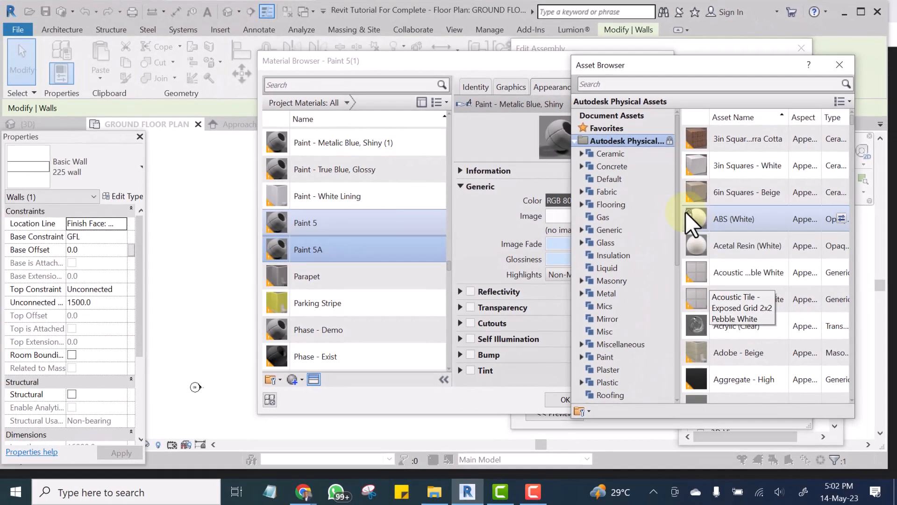
{"action": "left_click_drag", "start_coordinate": [677, 195], "coordinate": [707, 229]}
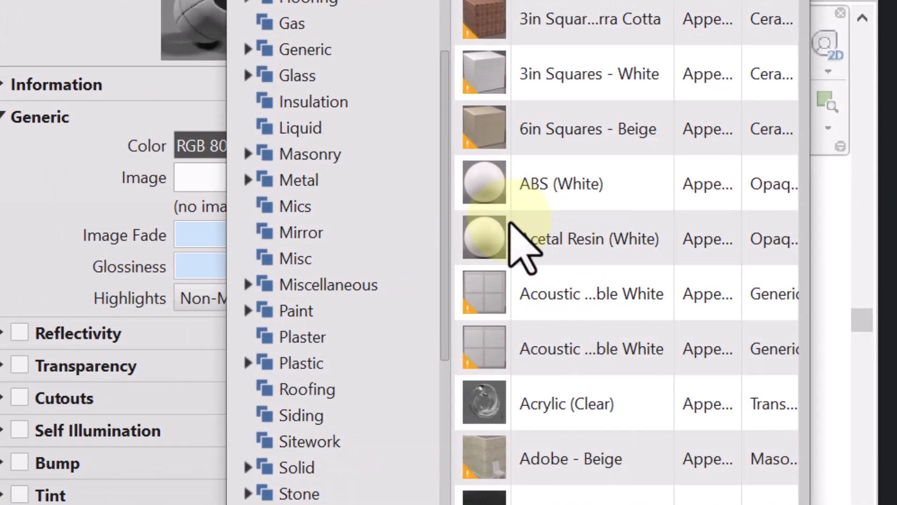
{"action": "left_click", "coordinate": [247, 154]}
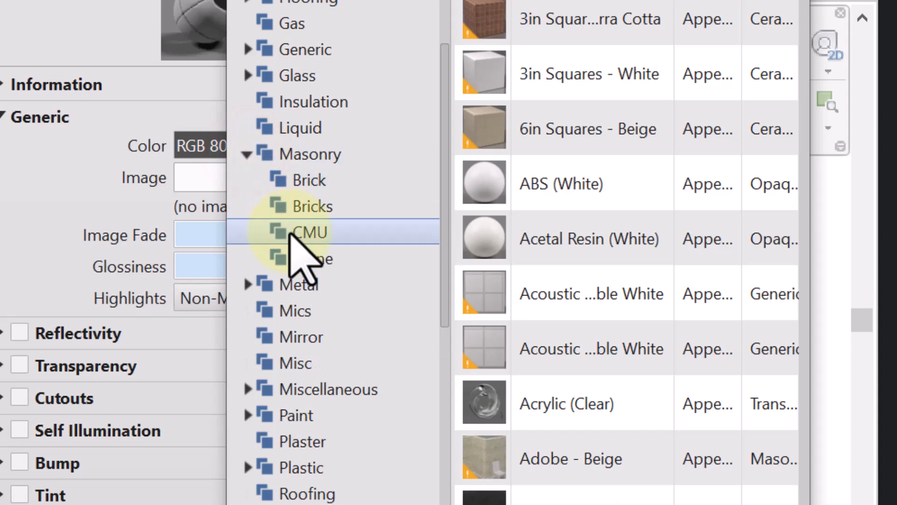
{"action": "left_click", "coordinate": [291, 180]}
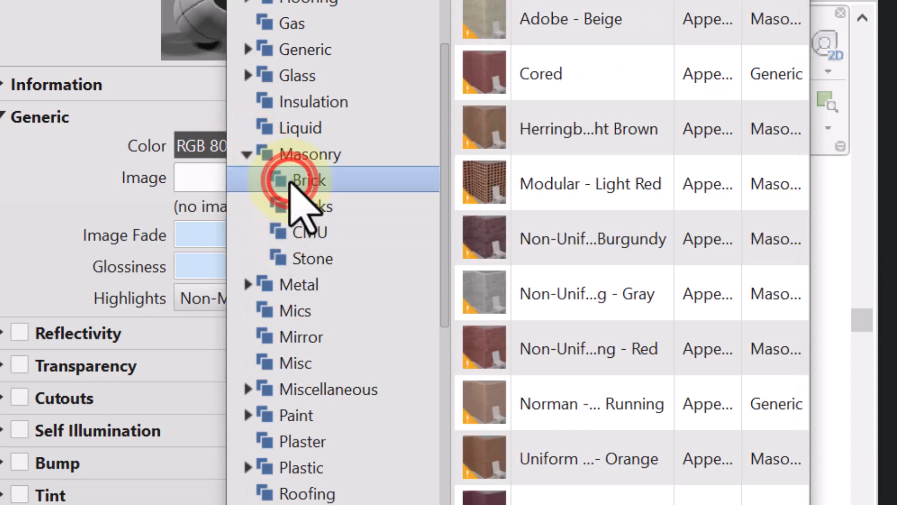
Replace Paint 5A's appearance asset with the Uniform Running - Orange brick and return to the material's settings.
{"action": "left_click", "coordinate": [591, 227]}
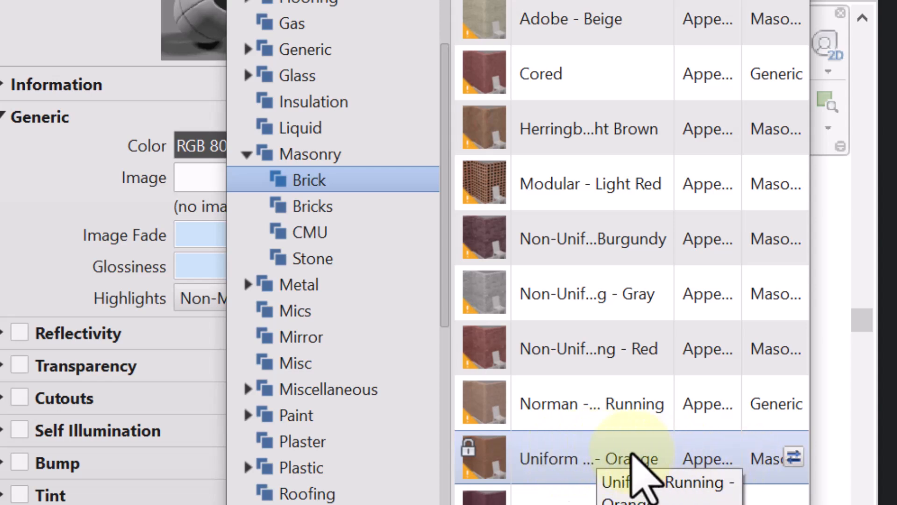
{"action": "right_click", "coordinate": [603, 442]}
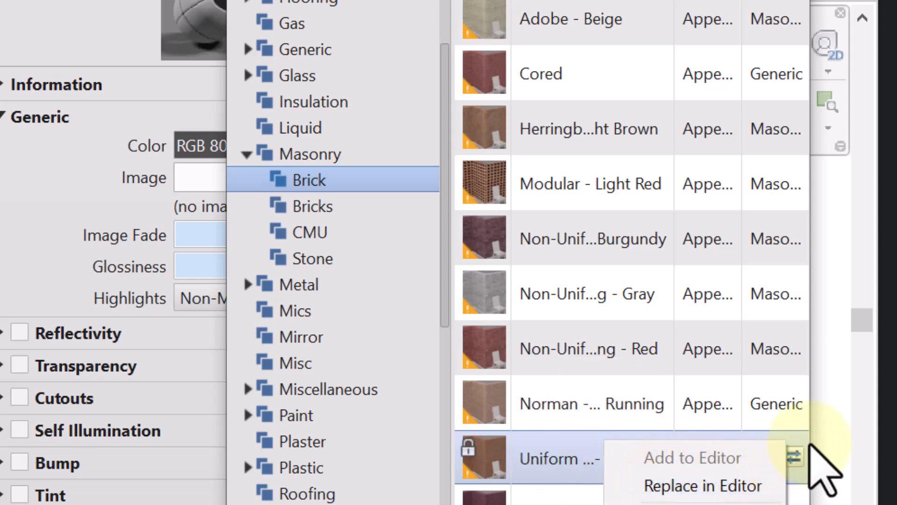
{"action": "left_click", "coordinate": [825, 432]}
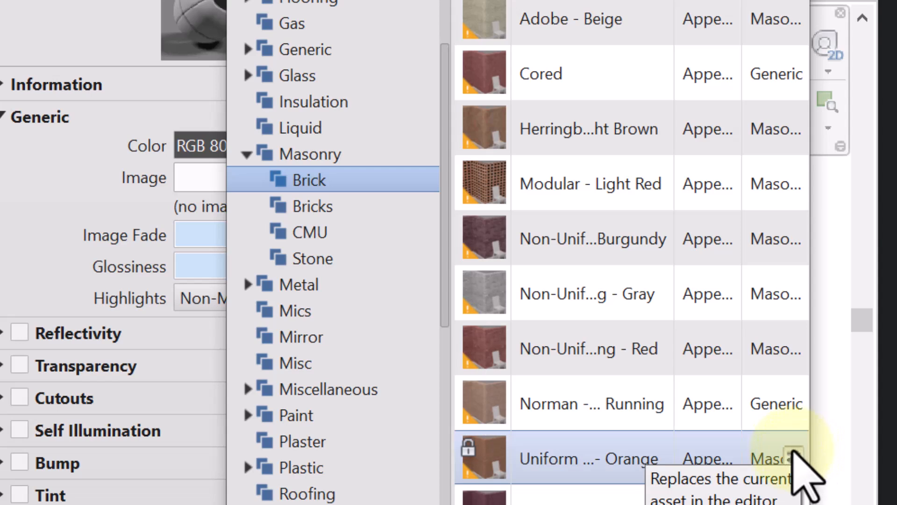
{"action": "left_click", "coordinate": [793, 450]}
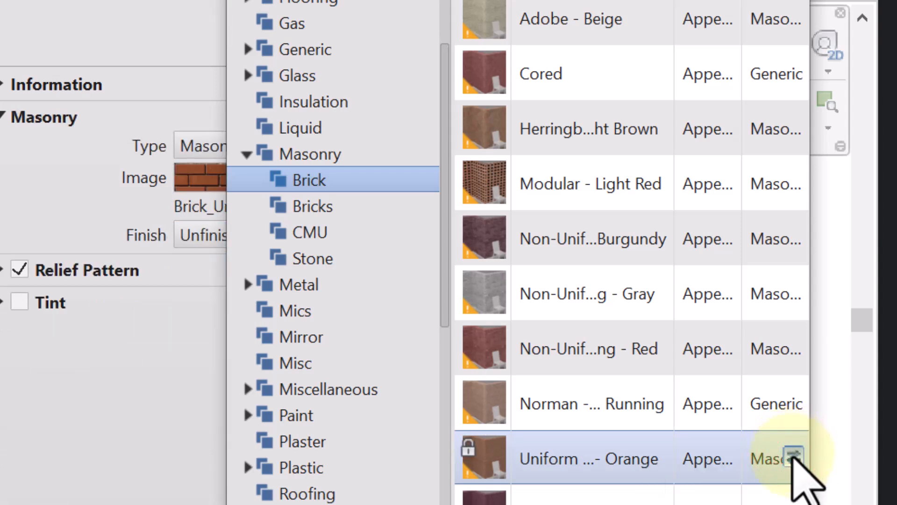
{"action": "left_click", "coordinate": [792, 457]}
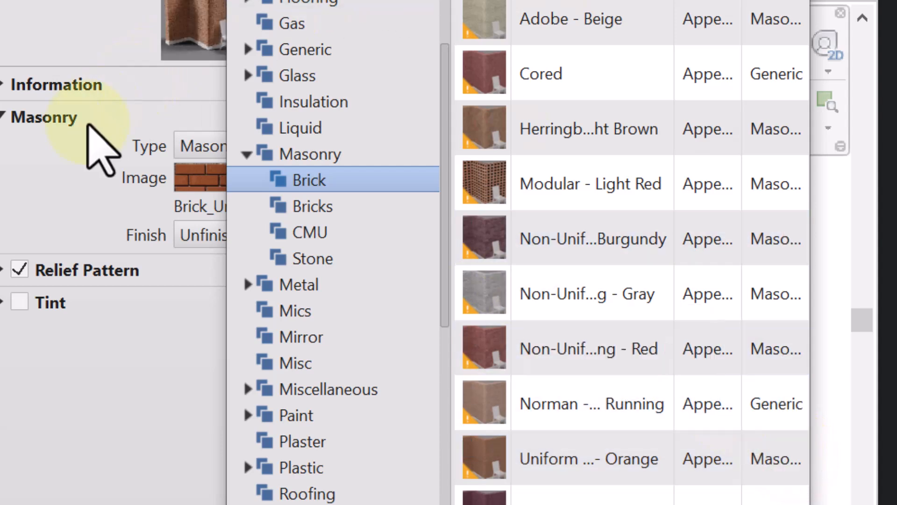
{"action": "left_click", "coordinate": [176, 94]}
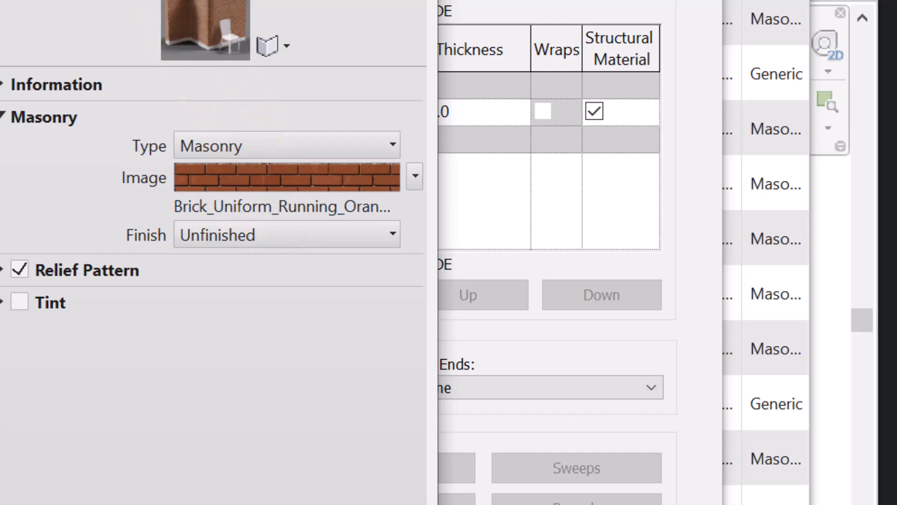
Make the Paint 5A shading use the render appearance and review the material's brick appearance.
{"action": "left_click", "coordinate": [381, 31]}
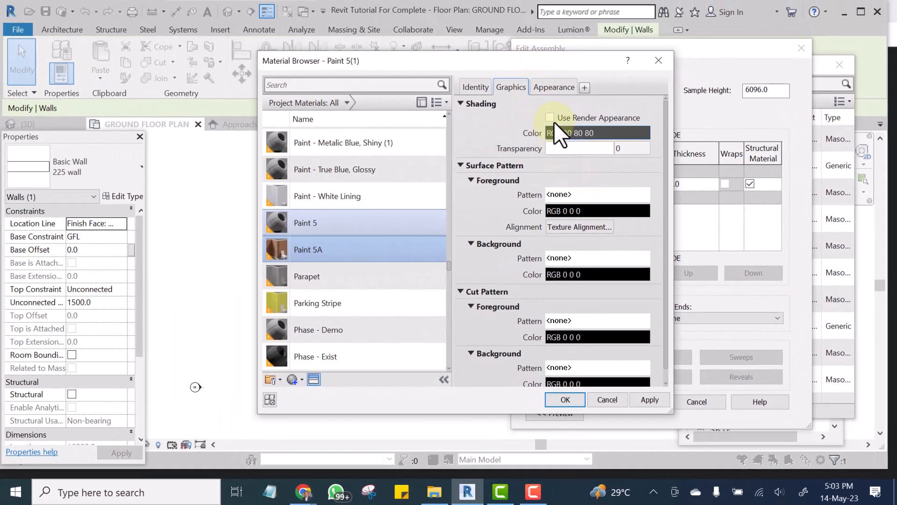
{"action": "left_click", "coordinate": [549, 116]}
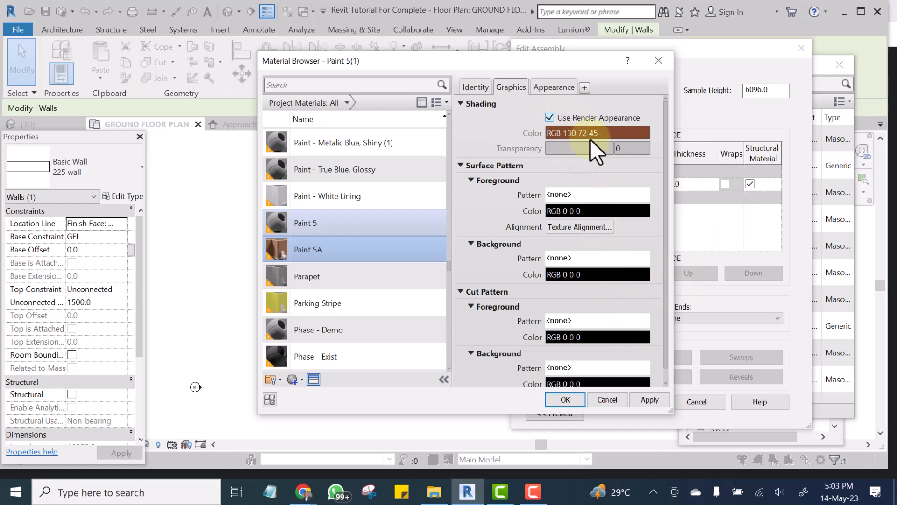
{"action": "left_click", "coordinate": [557, 83]}
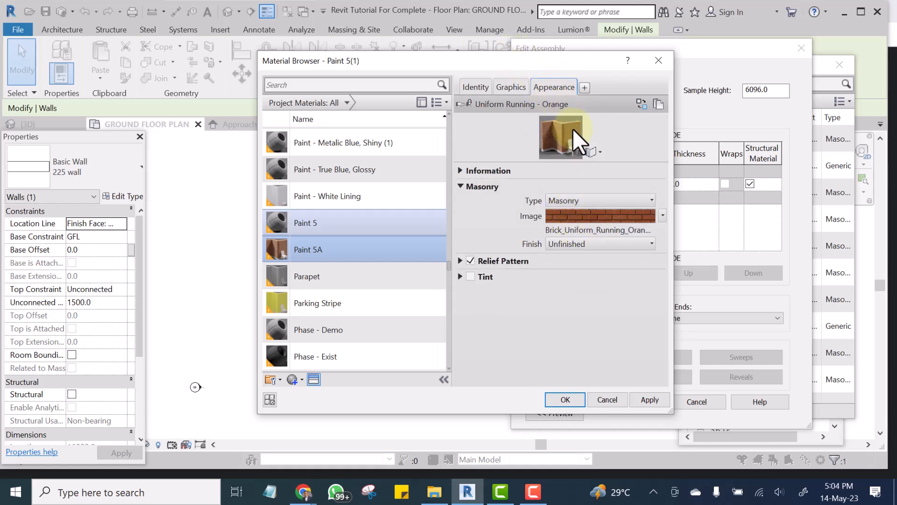
Apply the Paint 5A material to the 225 wall type, accept the structure and type properties, and deselect the wall.
{"action": "left_click", "coordinate": [646, 399]}
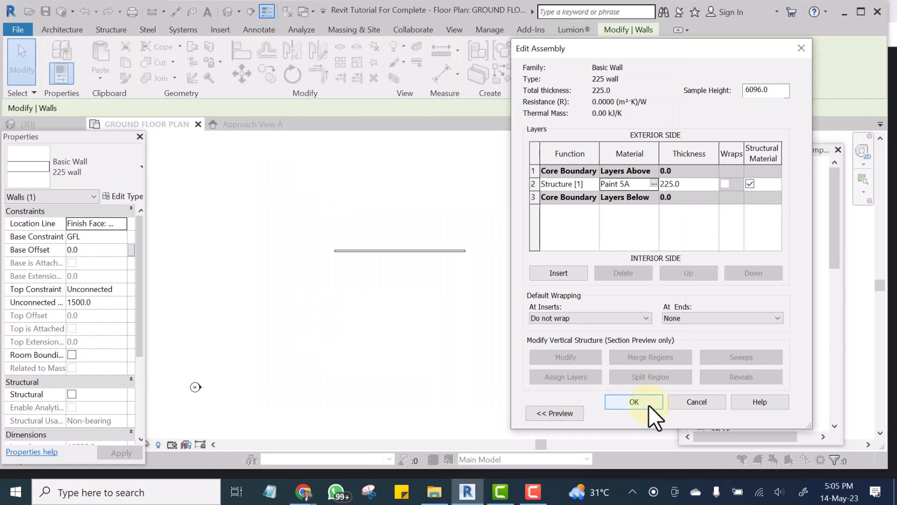
{"action": "left_click", "coordinate": [649, 404]}
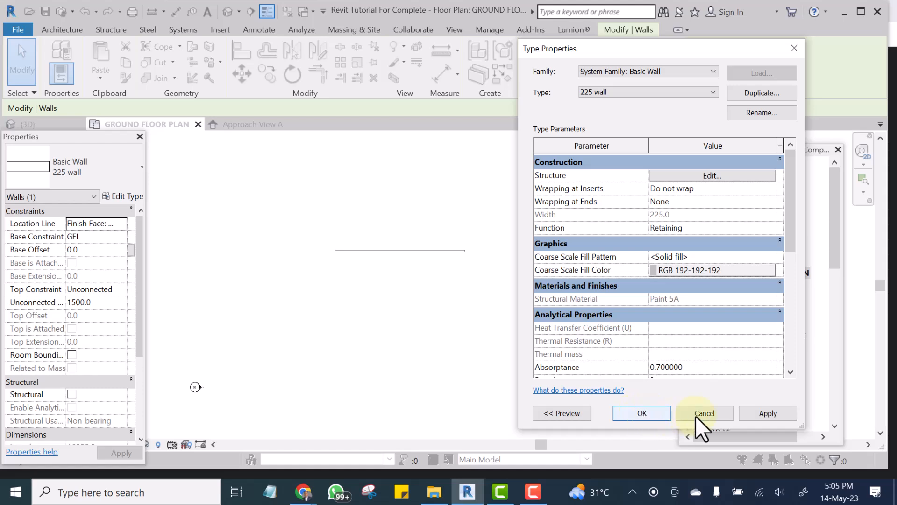
{"action": "left_click", "coordinate": [766, 412]}
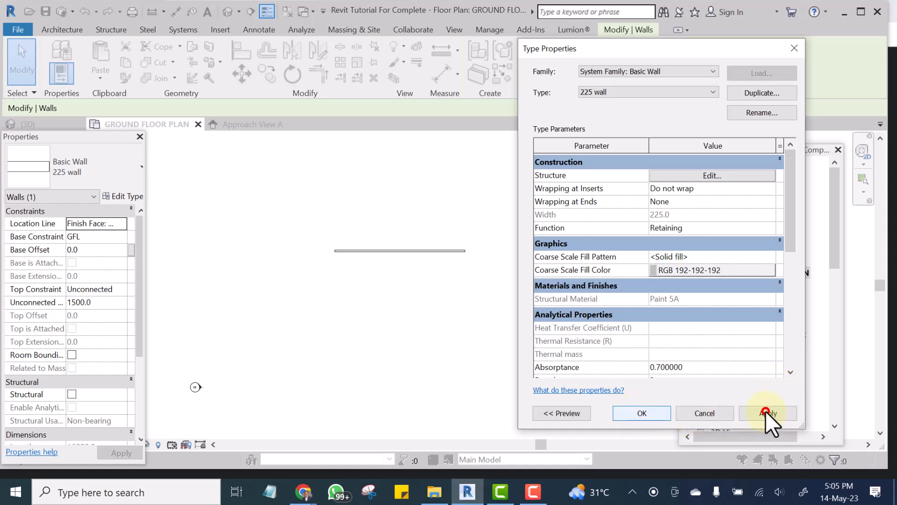
{"action": "left_click", "coordinate": [648, 412]}
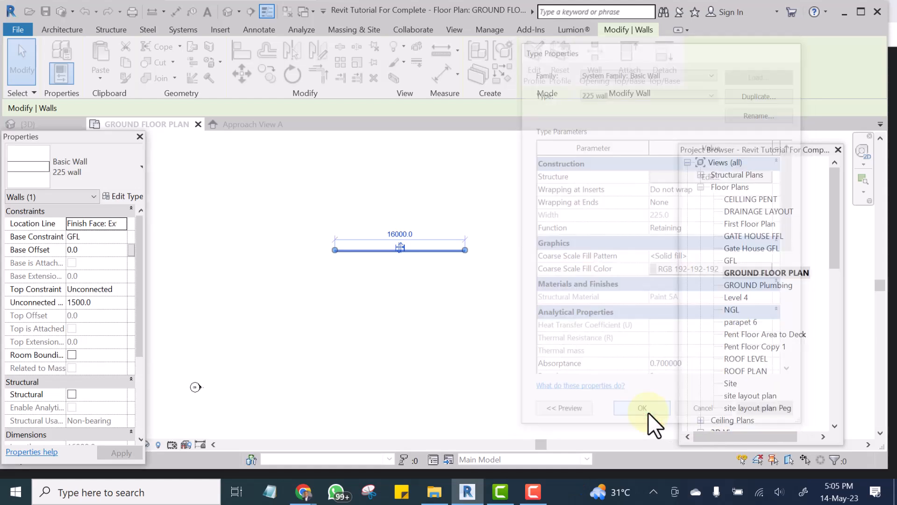
{"action": "left_click", "coordinate": [482, 191]}
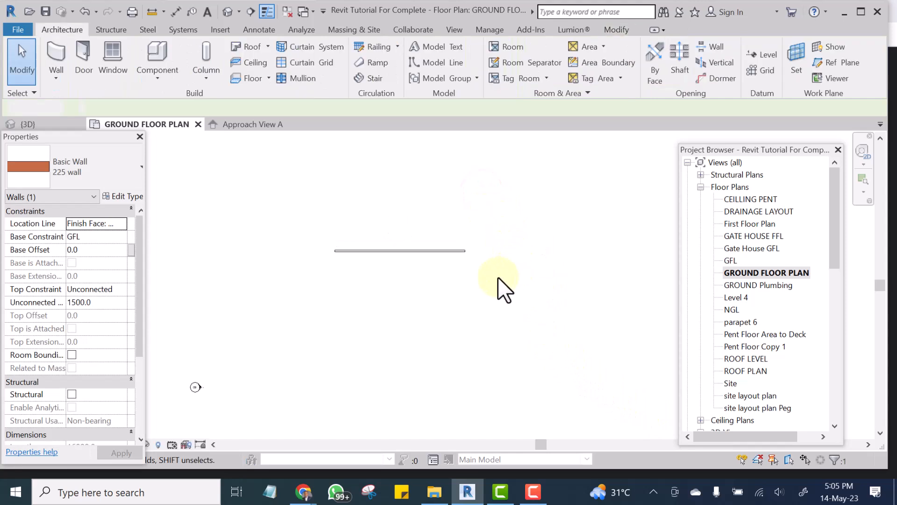
Save the project and show the whole brick wall in the default 3D view.
{"action": "scroll", "coordinate": [357, 230], "scroll_direction": "up", "scroll_amount": 3}
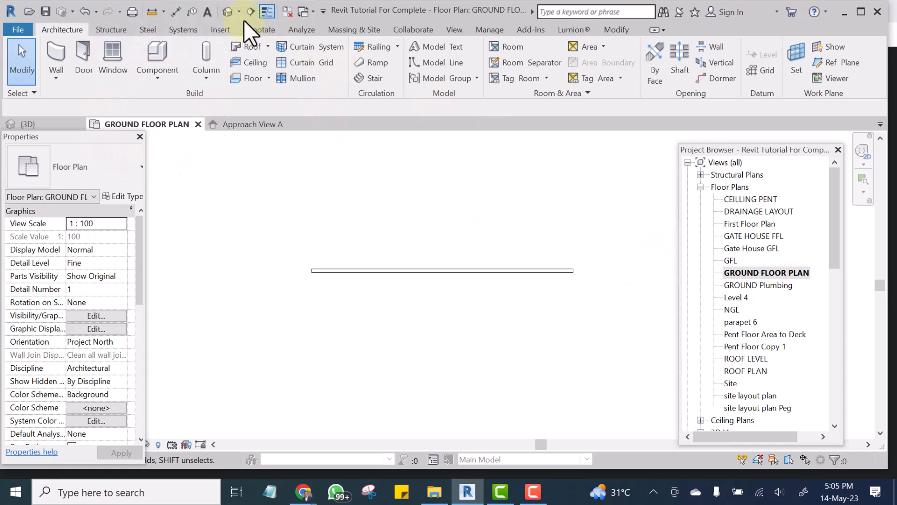
{"action": "left_click", "coordinate": [225, 11]}
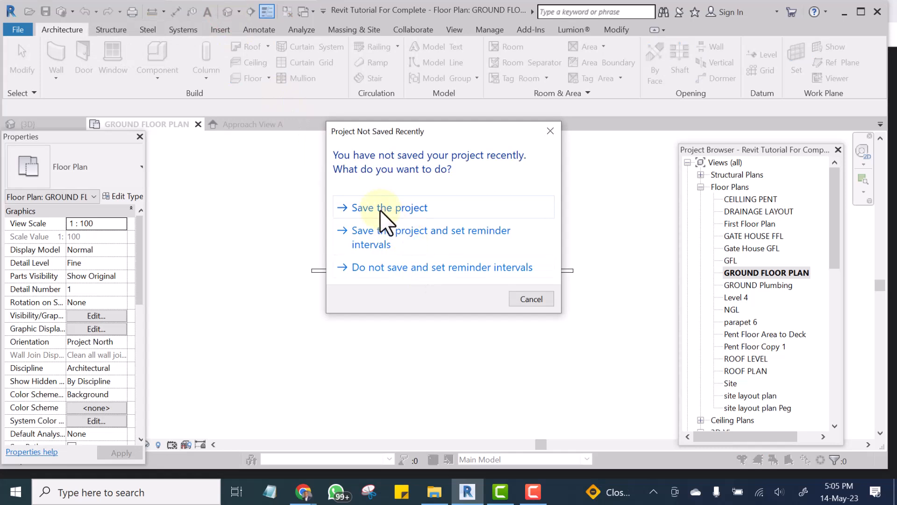
{"action": "left_click", "coordinate": [382, 208]}
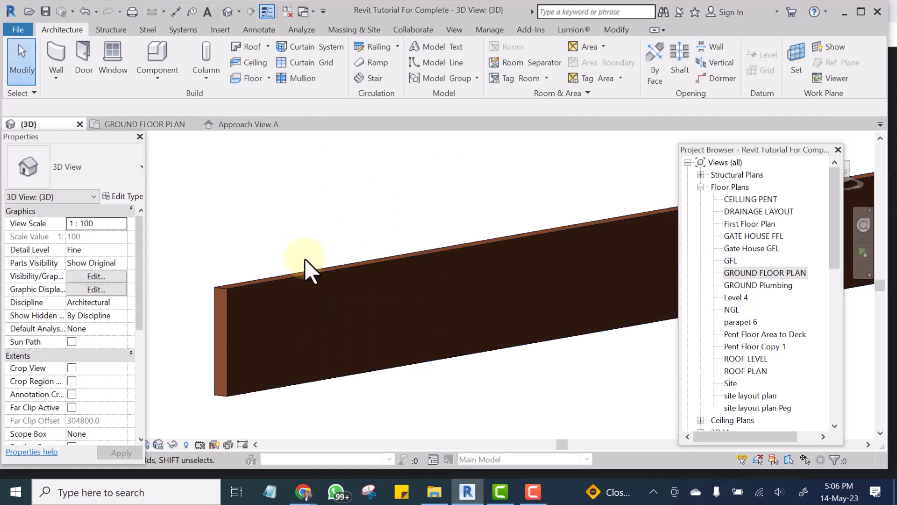
{"action": "middle_click_drag", "start_coordinate": [314, 281], "coordinate": [474, 230], "text": "shift"}
{"action": "right_click", "coordinate": [453, 205]}
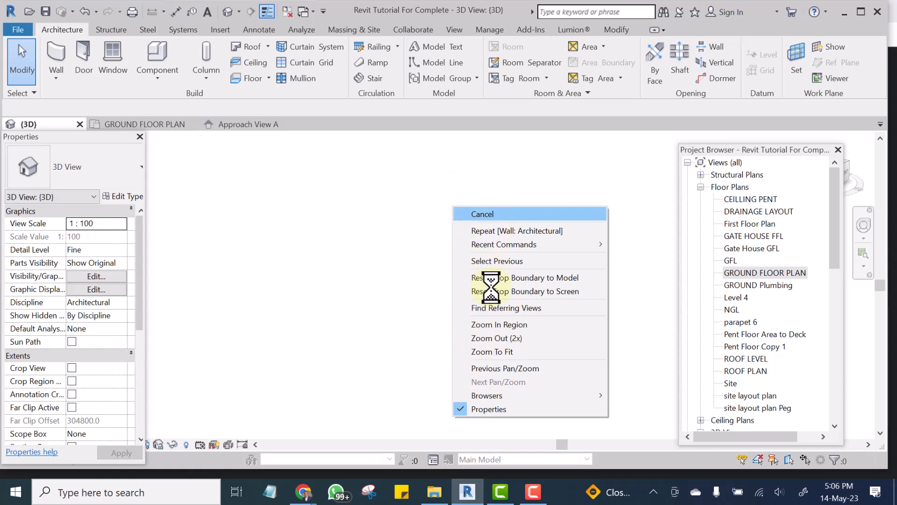
{"action": "left_click", "coordinate": [495, 352]}
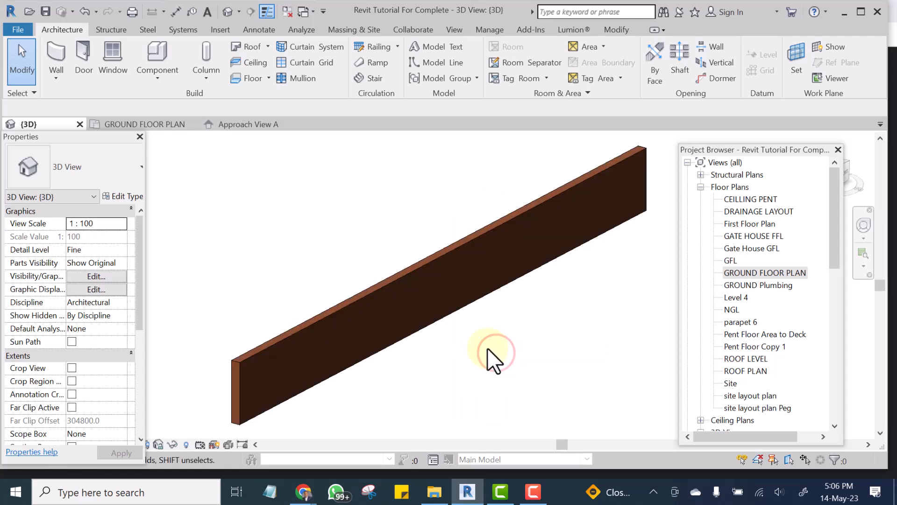
{"action": "scroll", "coordinate": [291, 394], "scroll_direction": "up", "scroll_amount": 5}
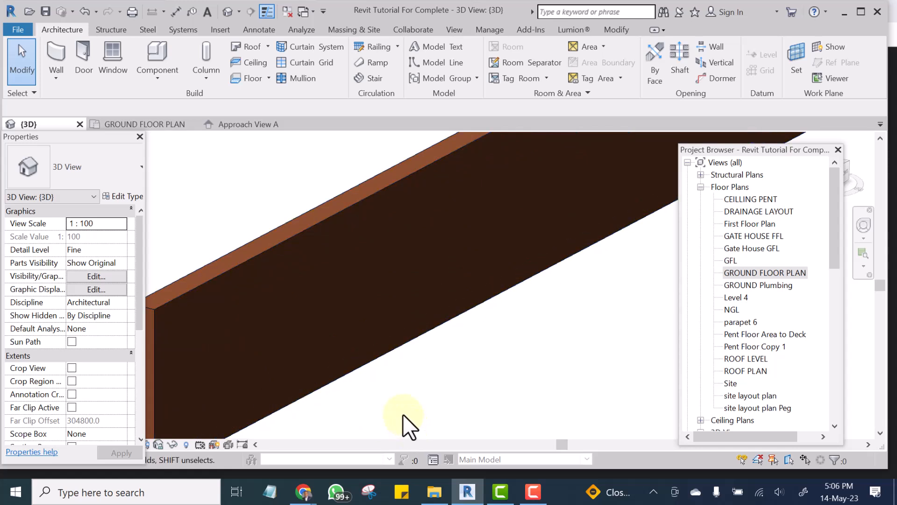
{"action": "scroll", "coordinate": [428, 290], "scroll_direction": "down", "scroll_amount": 4}
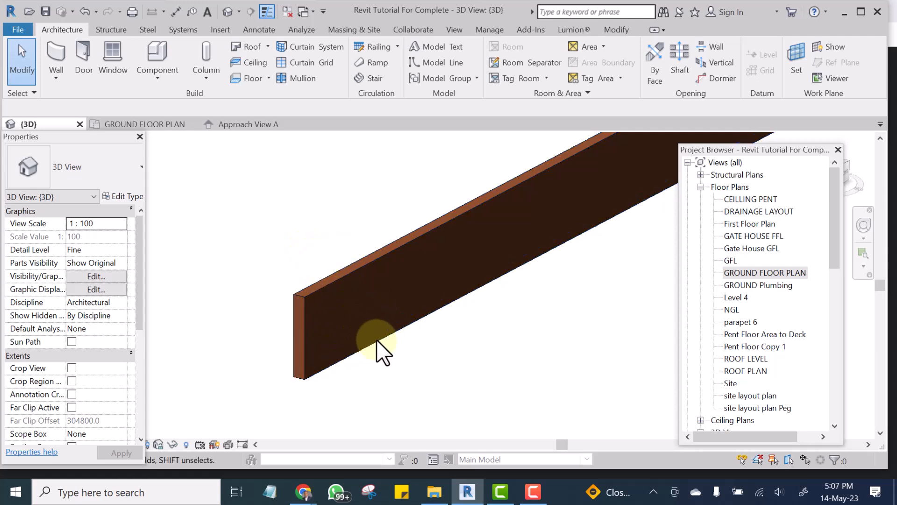
{"action": "scroll", "coordinate": [376, 338], "scroll_direction": "down", "scroll_amount": 2}
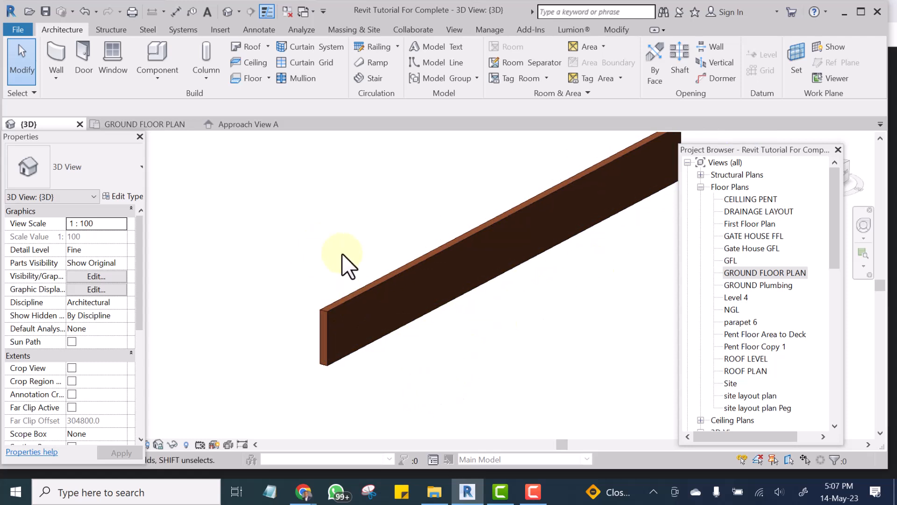
{"action": "scroll", "coordinate": [411, 318], "scroll_direction": "down", "scroll_amount": 1}
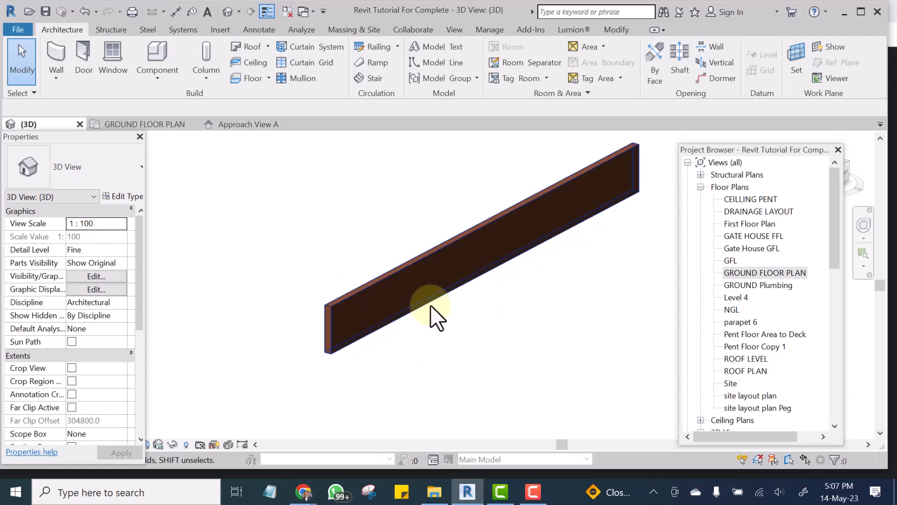
{"action": "scroll", "coordinate": [431, 318], "scroll_direction": "down", "scroll_amount": 2}
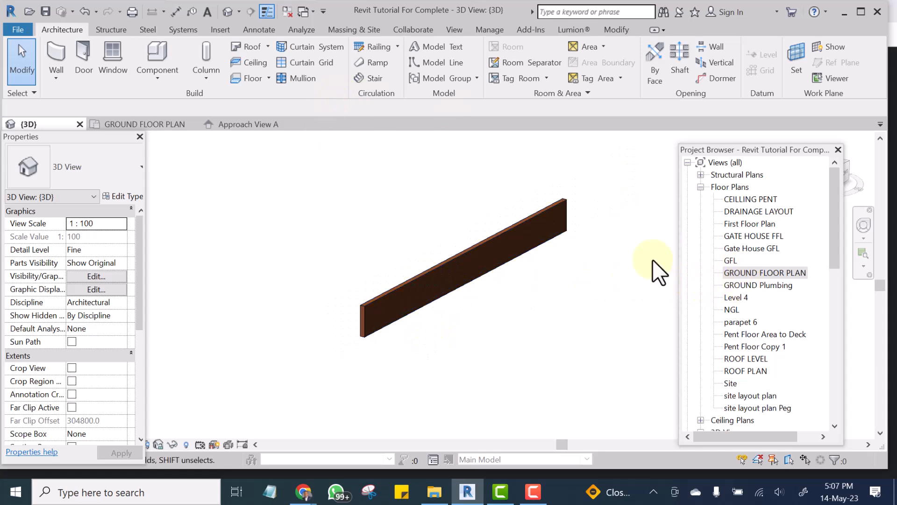
In the ground floor plan, create a similar vertical 225 wall about 7704 mm long, meeting the horizontal wall near its left end.
{"action": "double_click", "coordinate": [753, 272]}
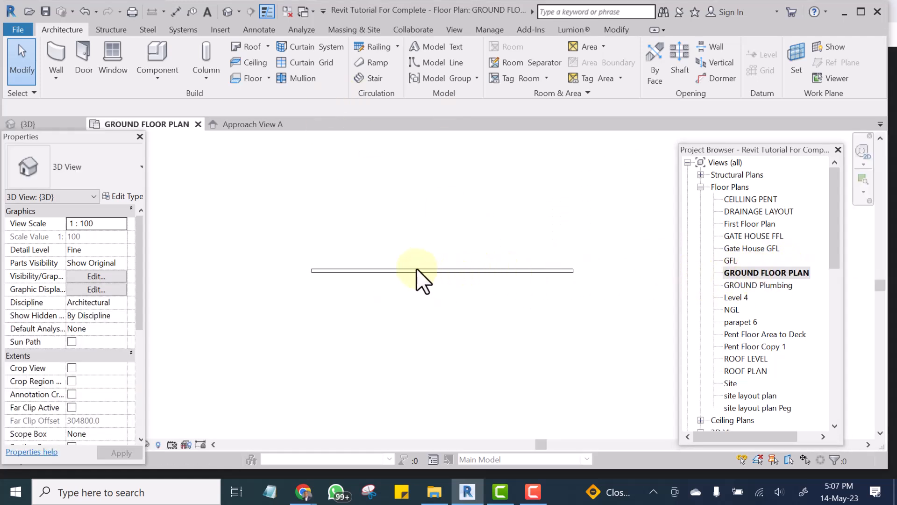
{"action": "left_click", "coordinate": [416, 268]}
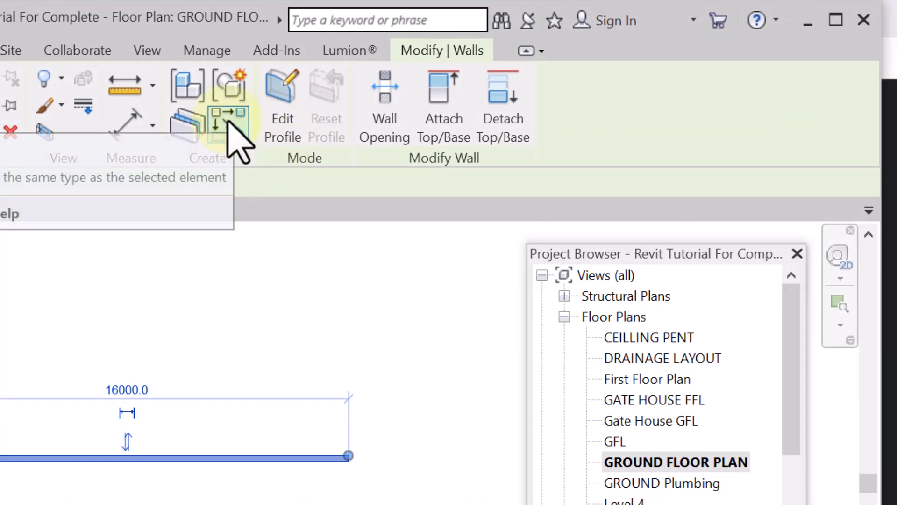
{"action": "left_click", "coordinate": [228, 120]}
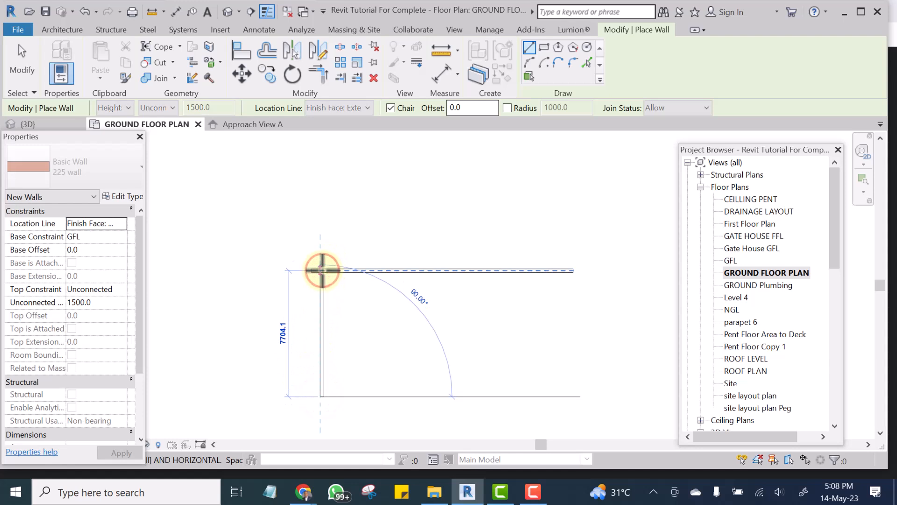
{"action": "left_click", "coordinate": [322, 270]}
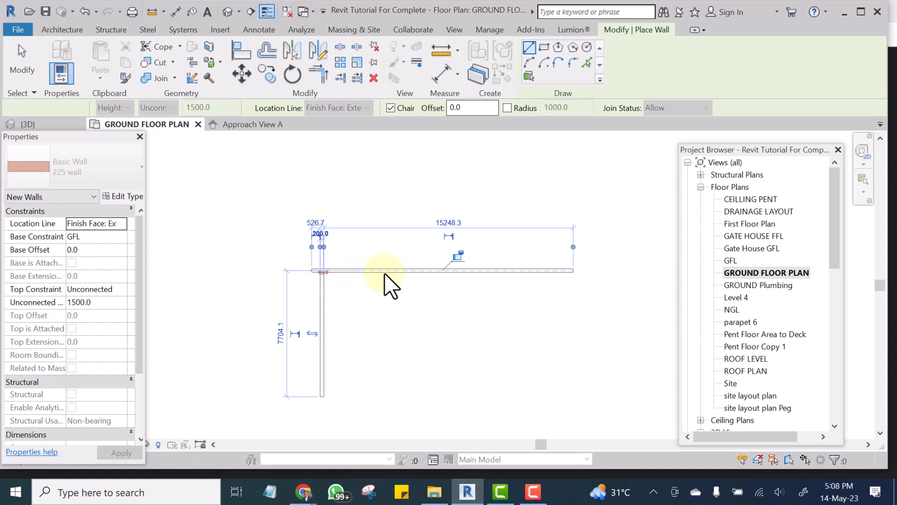
{"action": "key", "text": "Escape"}
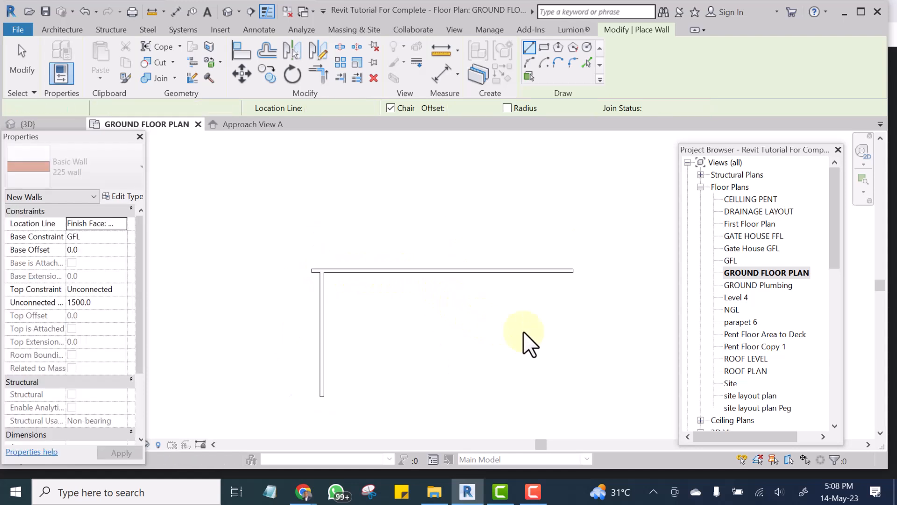
{"action": "key", "text": "Escape"}
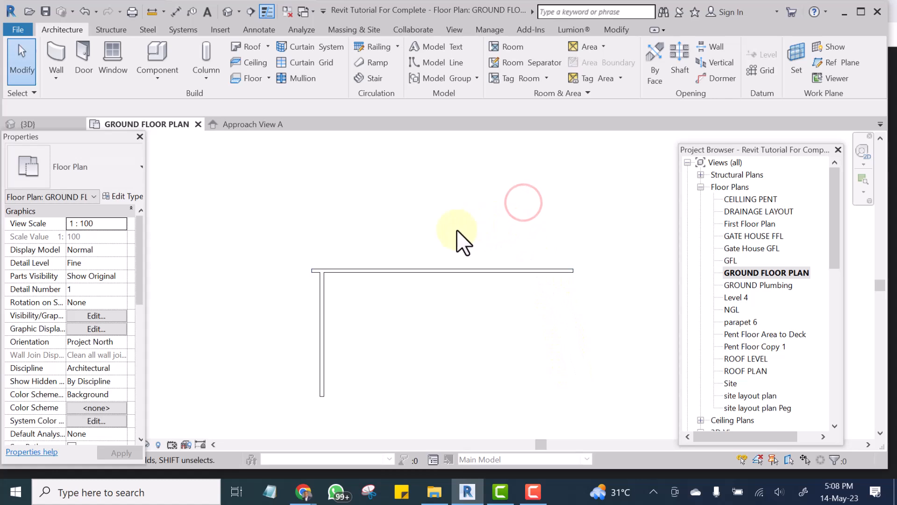
Create a similar second vertical wall about 9450 mm long, crossing the horizontal wall near its right end and ending level with the first vertical wall.
{"action": "left_click", "coordinate": [318, 320]}
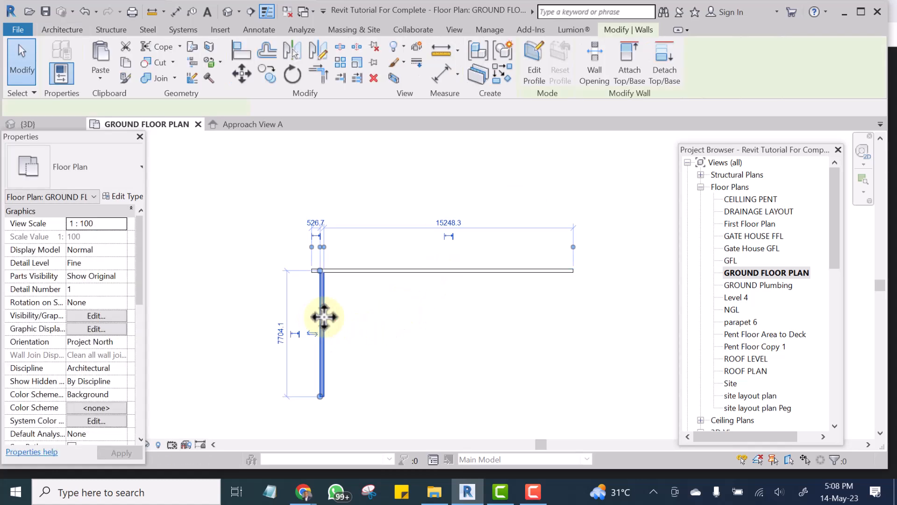
{"action": "left_click", "coordinate": [509, 72]}
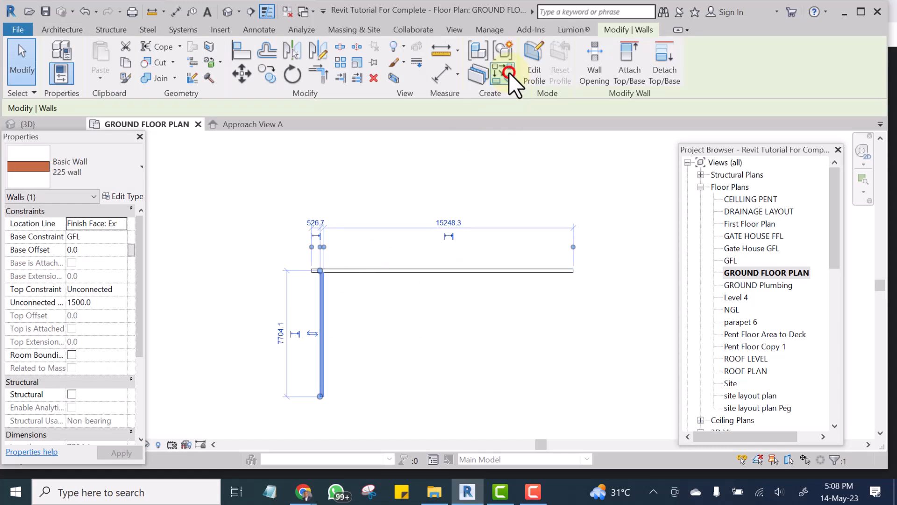
{"action": "left_click", "coordinate": [535, 241]}
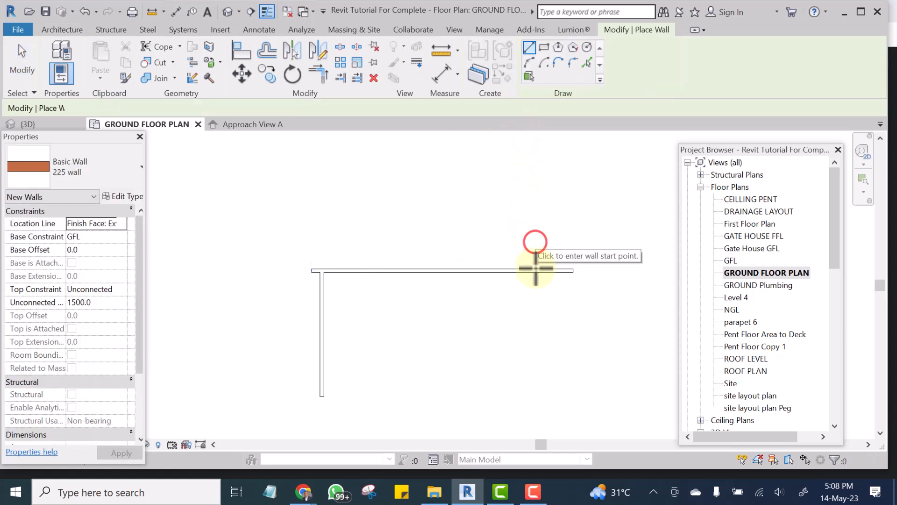
{"action": "left_click", "coordinate": [537, 396]}
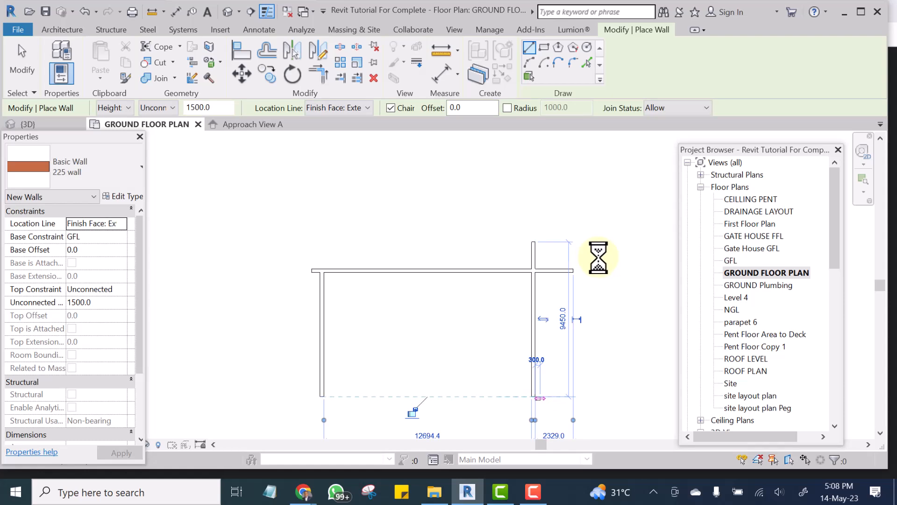
{"action": "key", "text": "Escape"}
{"action": "key", "text": "Escape"}
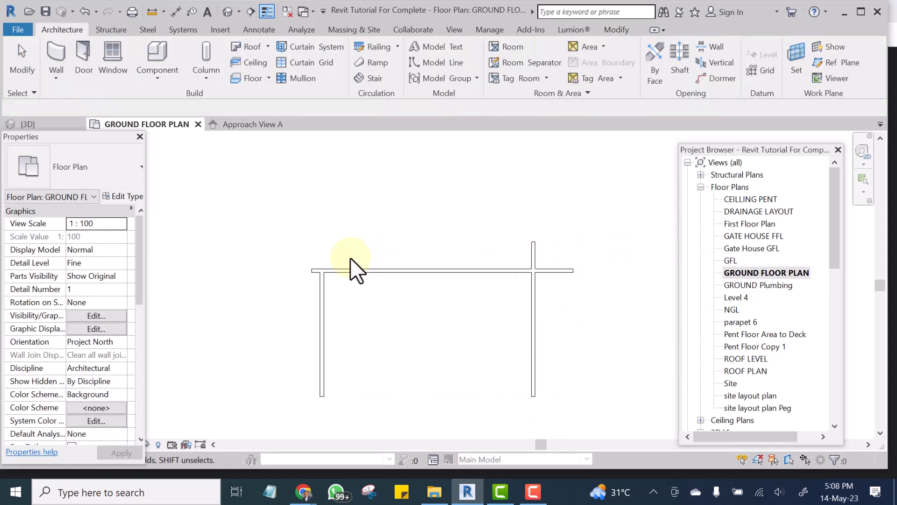
Show the three connected brick walls in the default 3D view and examine how they join.
{"action": "left_click", "coordinate": [228, 11]}
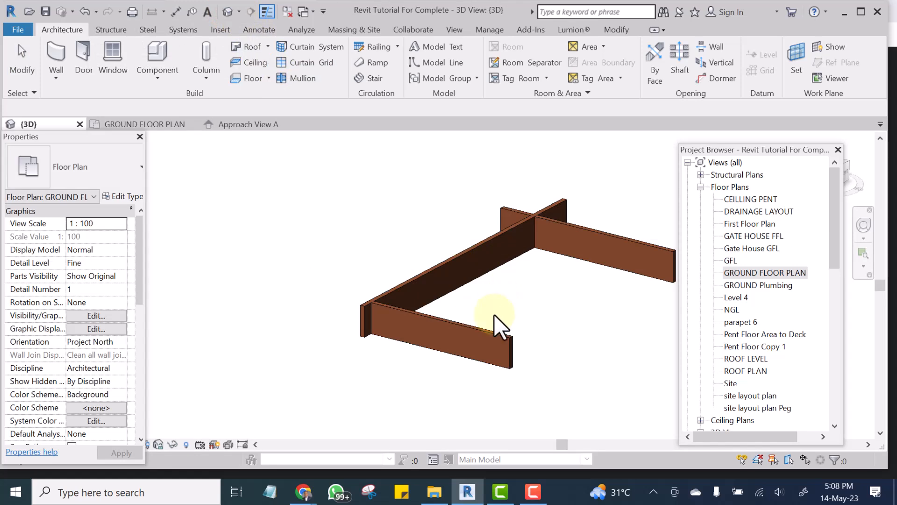
{"action": "scroll", "coordinate": [498, 301], "scroll_direction": "up", "scroll_amount": 2}
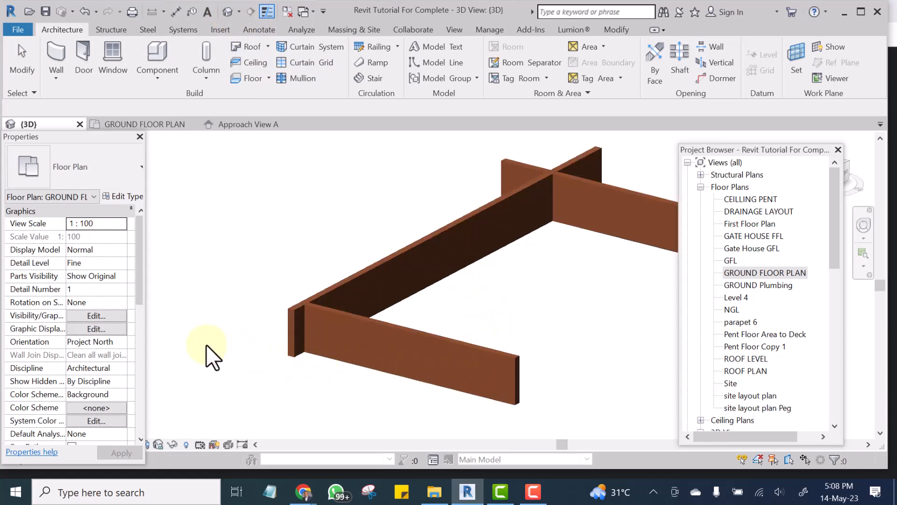
{"action": "scroll", "coordinate": [207, 341], "scroll_direction": "up", "scroll_amount": 1}
{"action": "scroll", "coordinate": [209, 302], "scroll_direction": "down", "scroll_amount": 1}
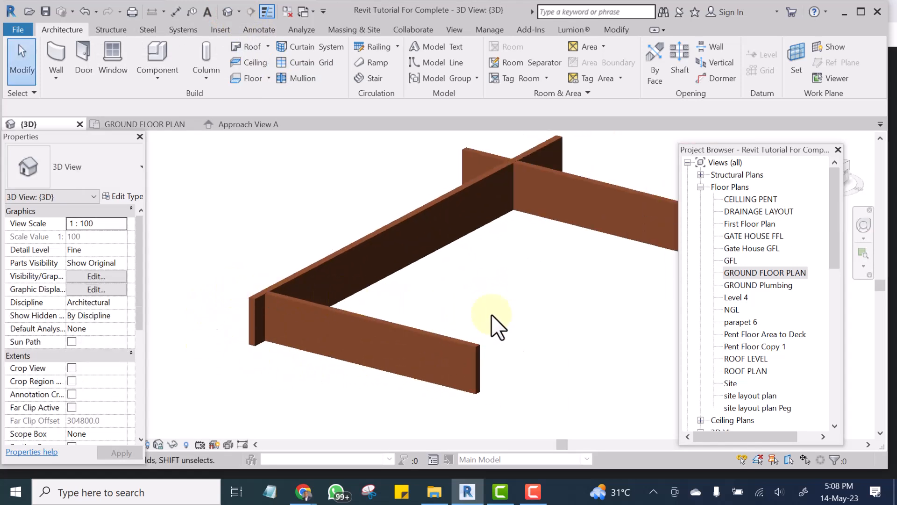
{"action": "scroll", "coordinate": [660, 321], "scroll_direction": "down", "scroll_amount": 1}
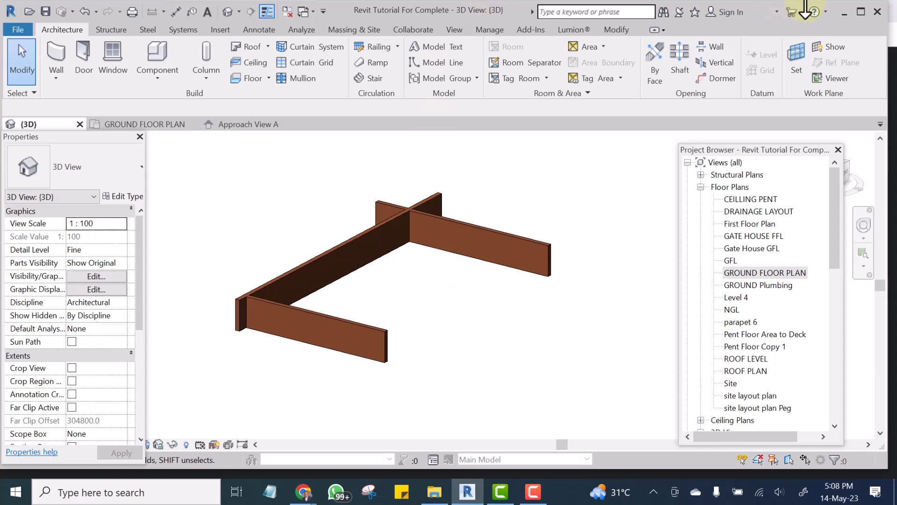
Switch to the Google Meet call, check the latest in-call messages, and admit the participant waiting to join.
{"action": "left_click", "coordinate": [843, 14]}
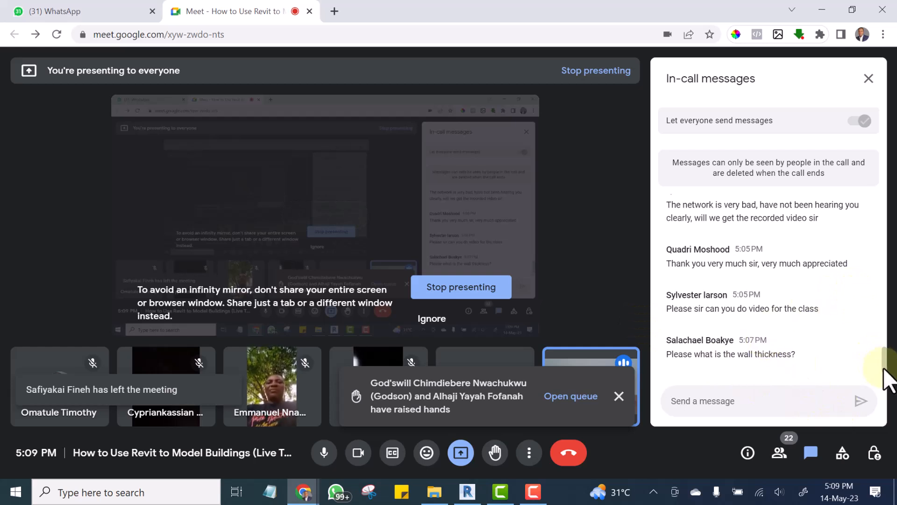
{"action": "left_click_drag", "start_coordinate": [882, 362], "coordinate": [894, 384]}
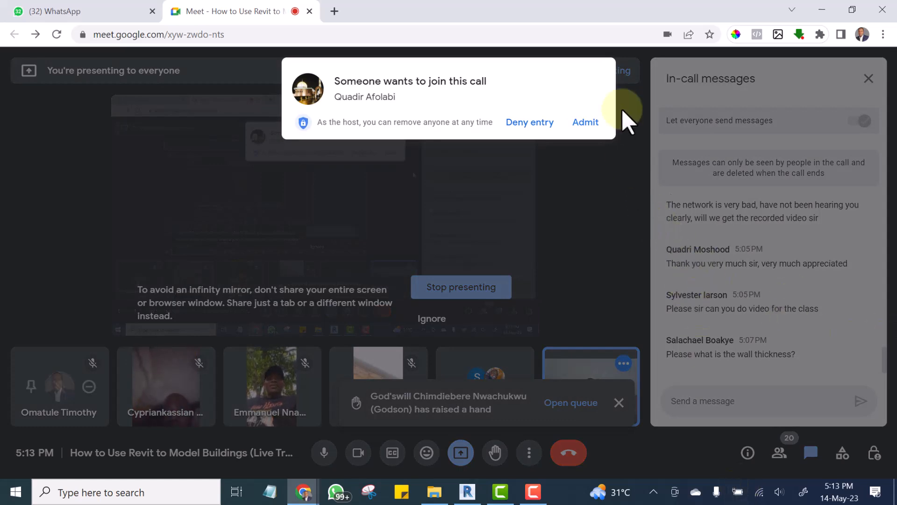
{"action": "left_click", "coordinate": [586, 123]}
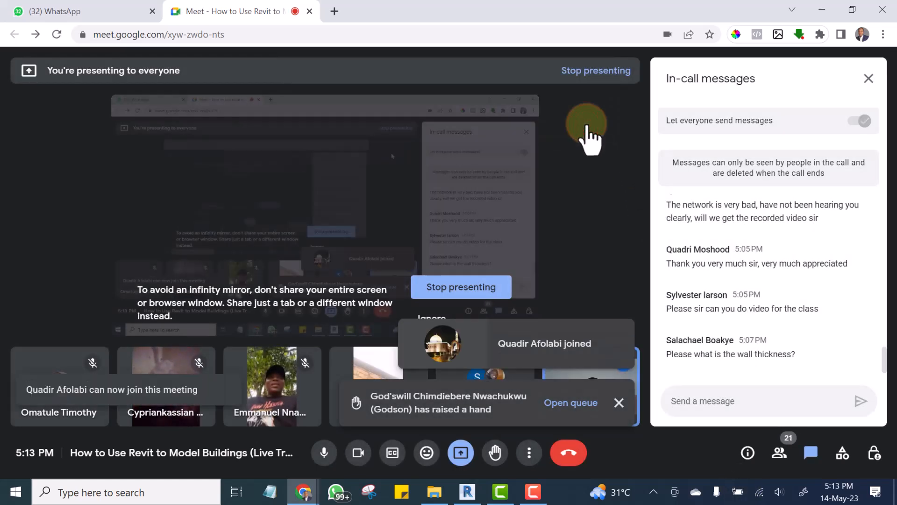